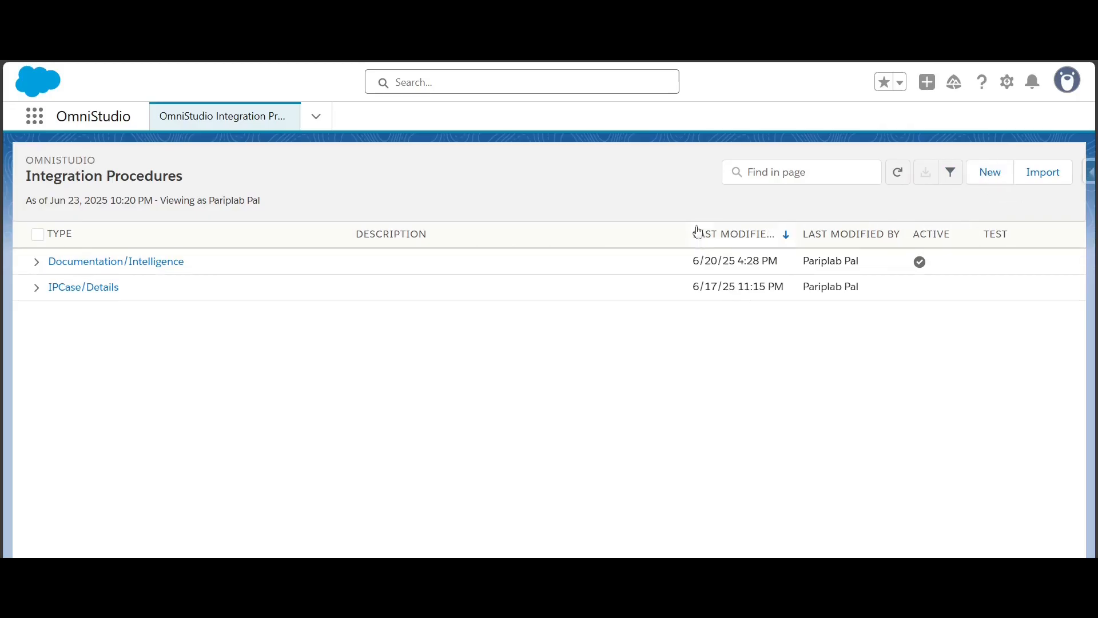
# - Create and save a new integration procedure named "HTTP action IP" with type httpAction and subtype Ip
pyautogui.click(991, 178)
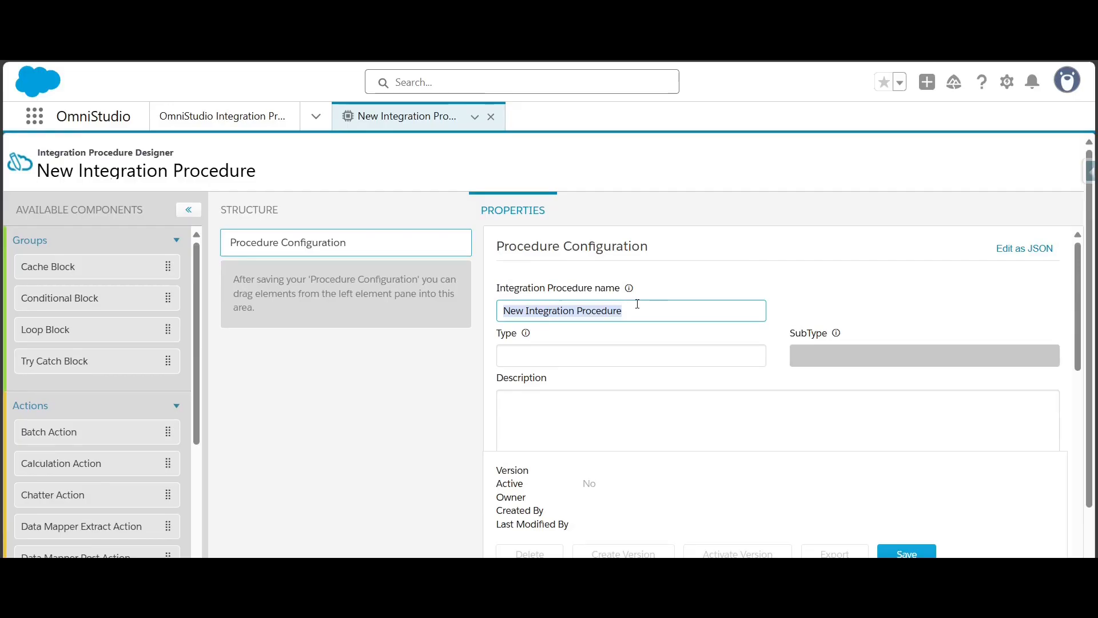
pyautogui.write('HTTP')
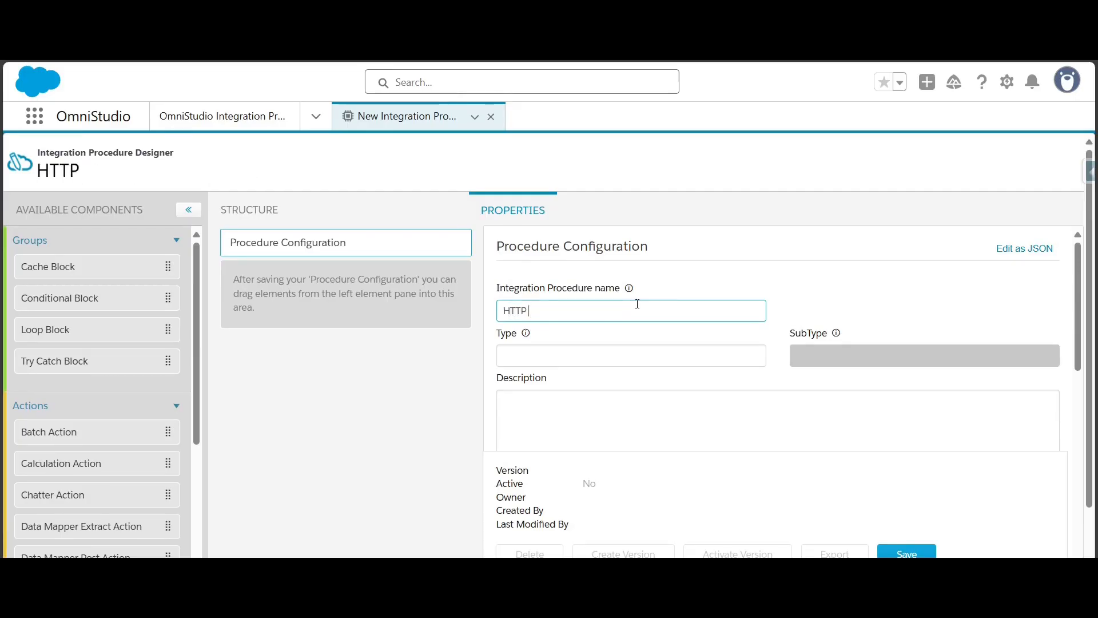
pyautogui.write(' action IP')
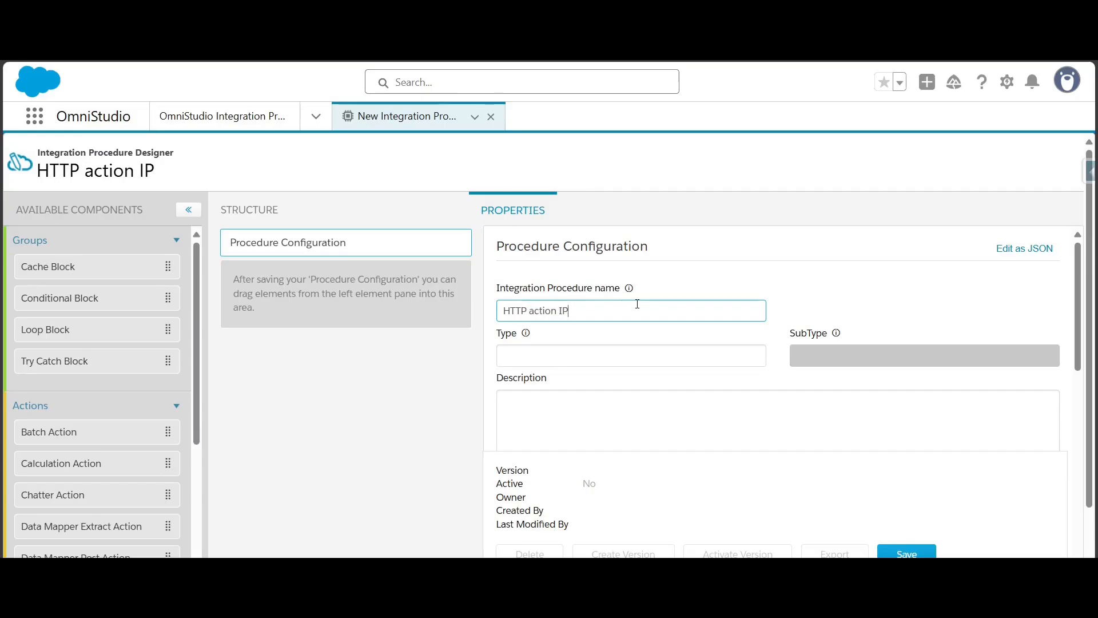
pyautogui.press('Tab')
pyautogui.write('htt')
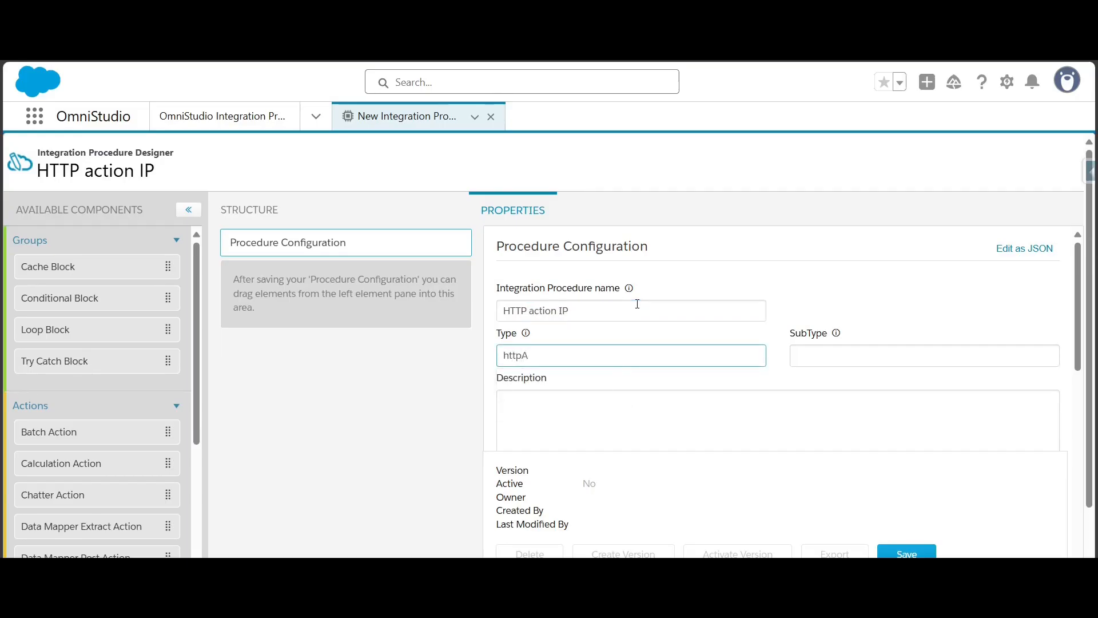
pyautogui.press('Tab')
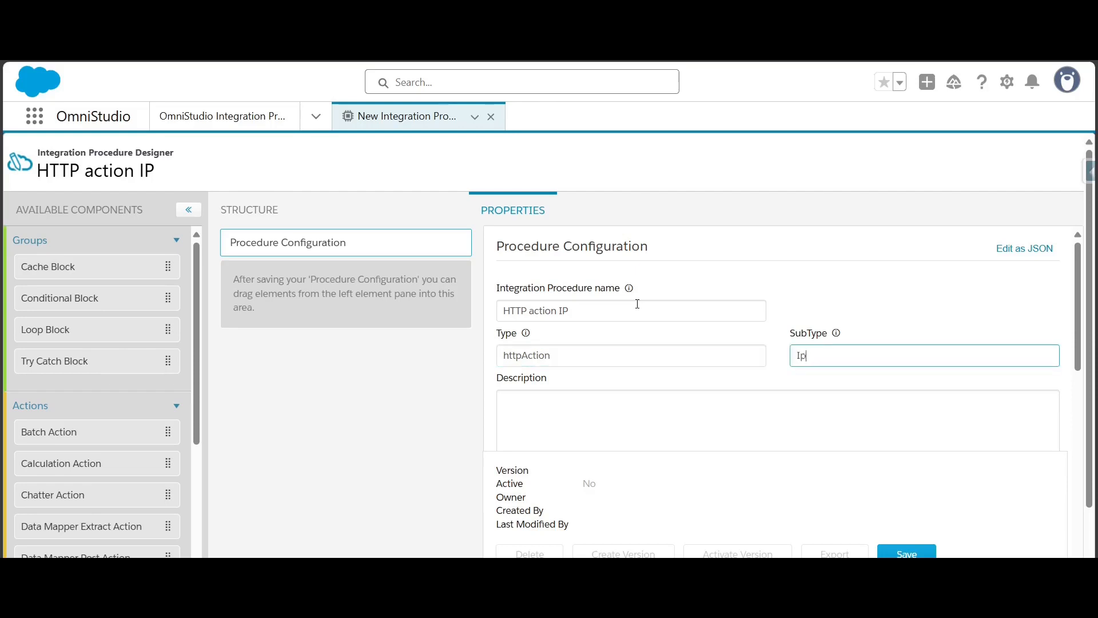
pyautogui.write('Ip')
pyautogui.click(907, 552)
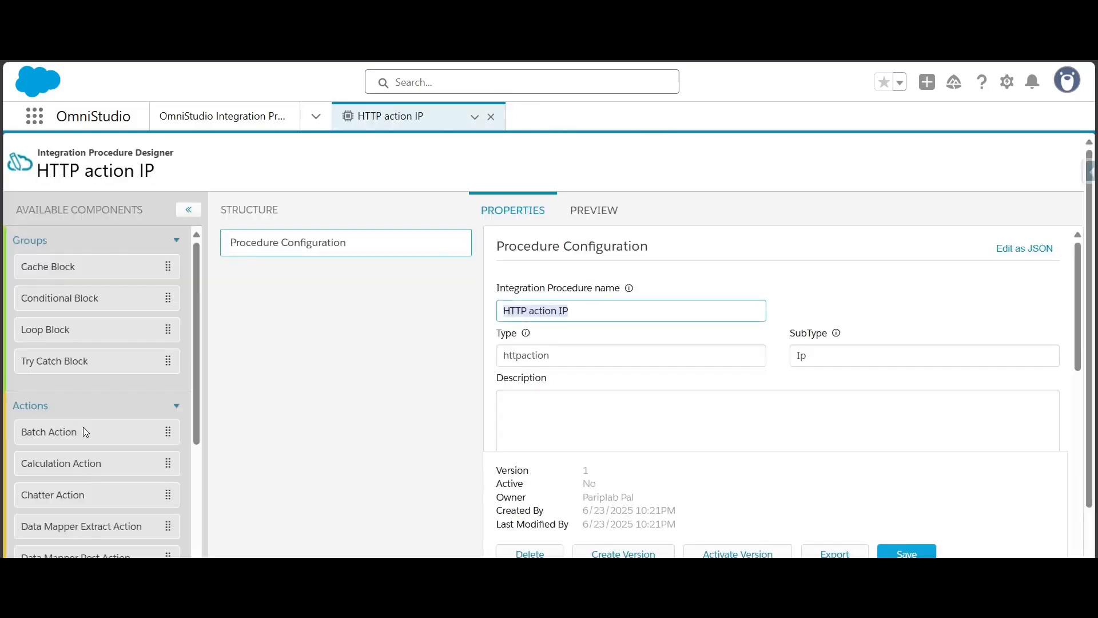
# - Add an HTTP Action element to the procedure's structure
pyautogui.scroll(-7, 83, 430)
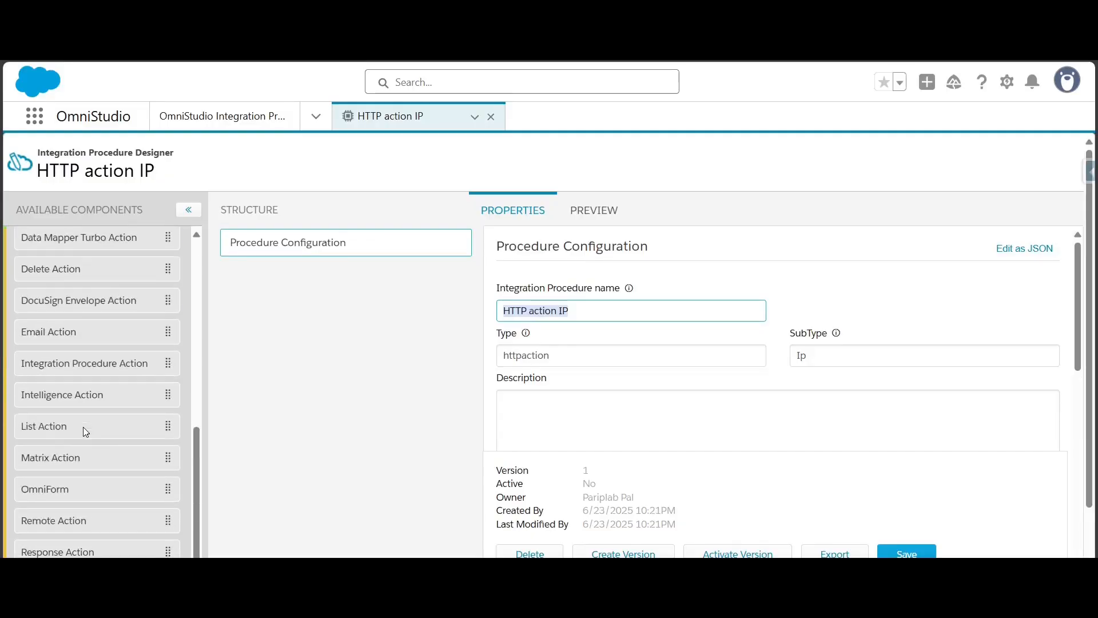
pyautogui.moveTo(76, 521); pyautogui.dragTo(336, 246)
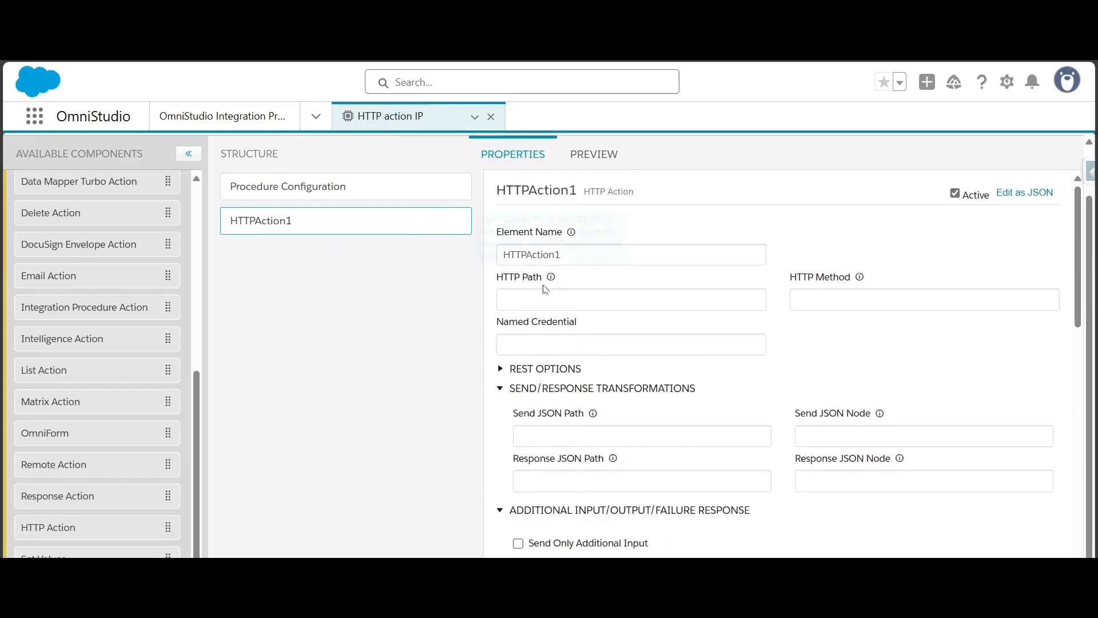
# - Examine the HTTP Action's path, method and named credential fields, and its REST options for headers, params and Send Body
pyautogui.moveTo(553, 279)
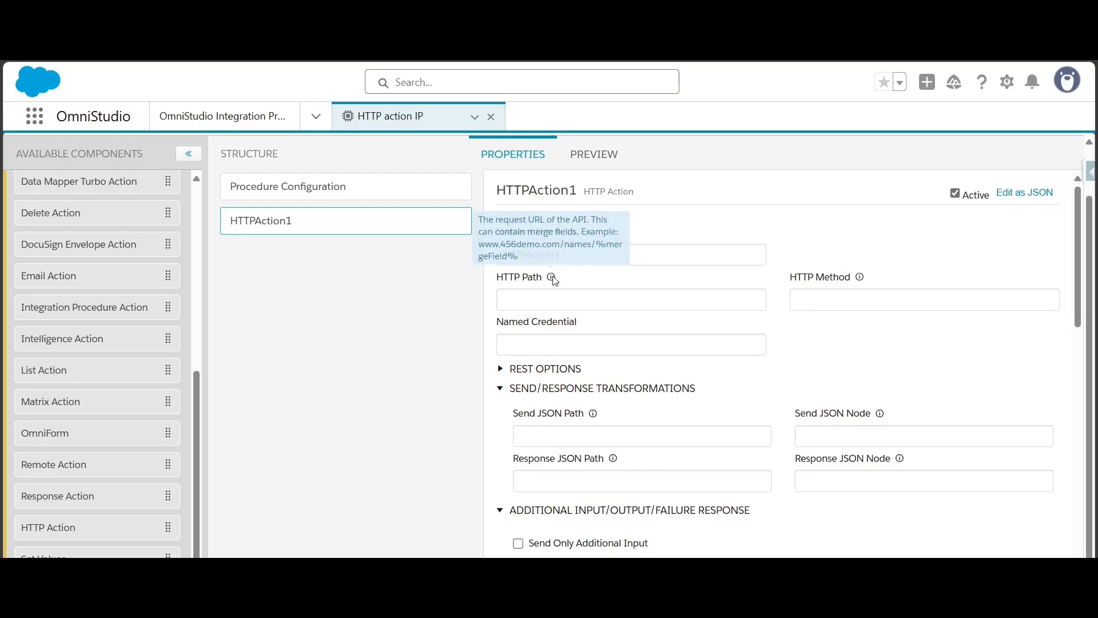
pyautogui.moveTo(862, 280)
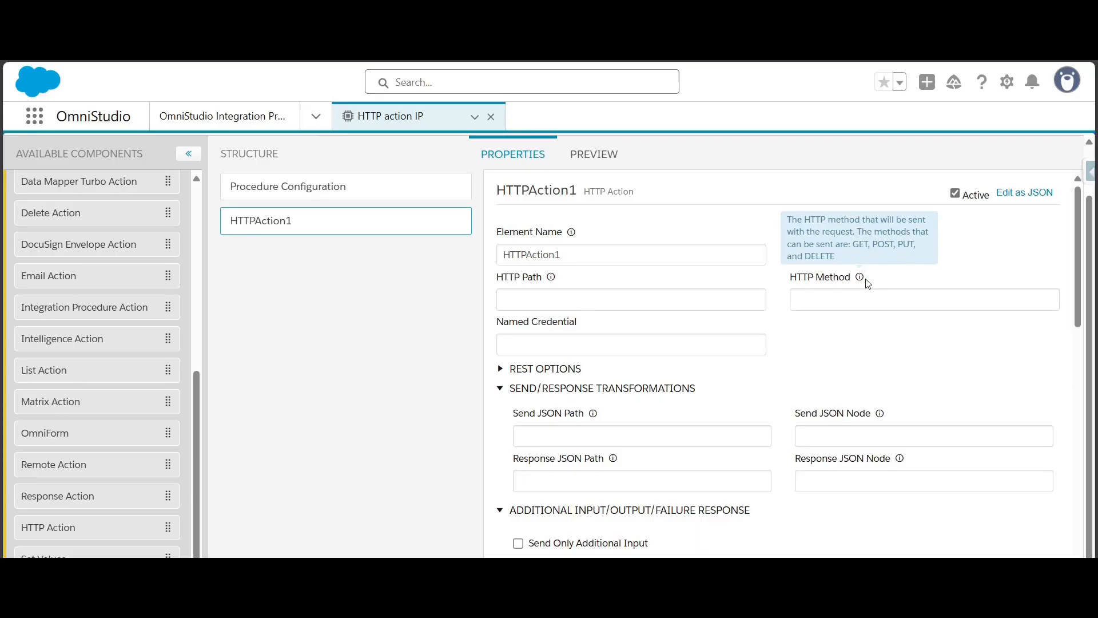
pyautogui.click(576, 336)
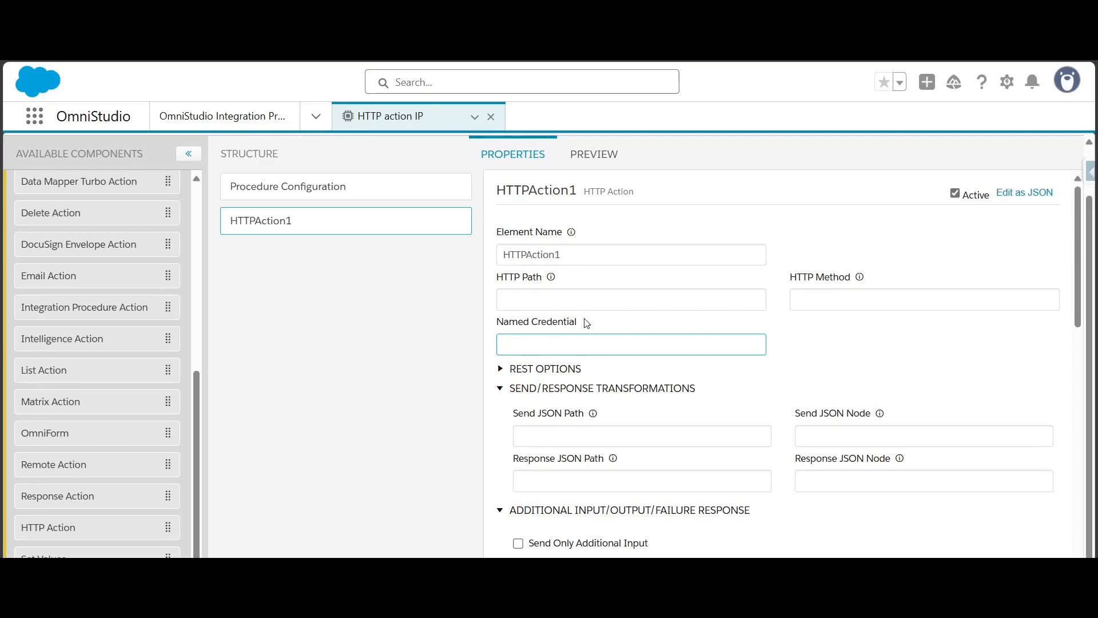
pyautogui.click(501, 370)
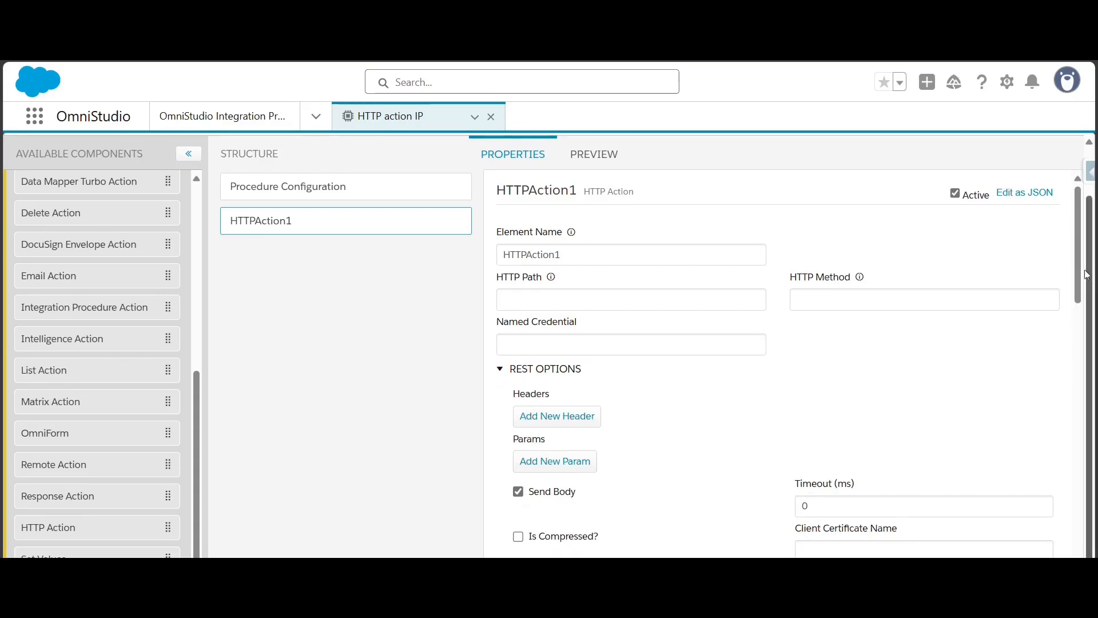
pyautogui.moveTo(1078, 285); pyautogui.dragTo(1078, 318)
pyautogui.click(534, 296)
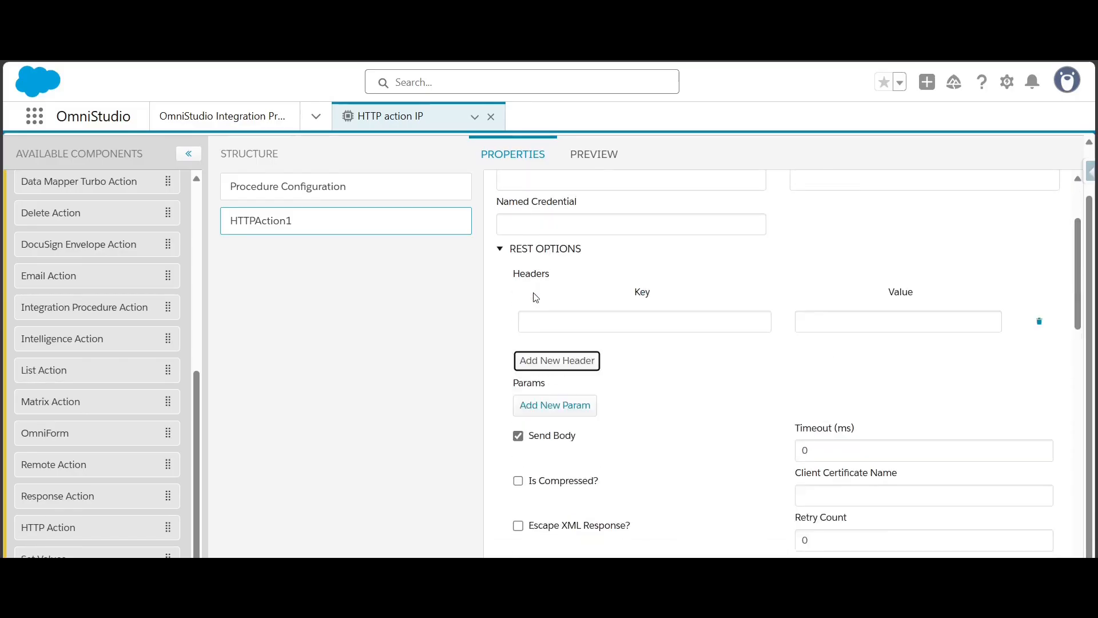
pyautogui.click(1040, 321)
pyautogui.click(556, 341)
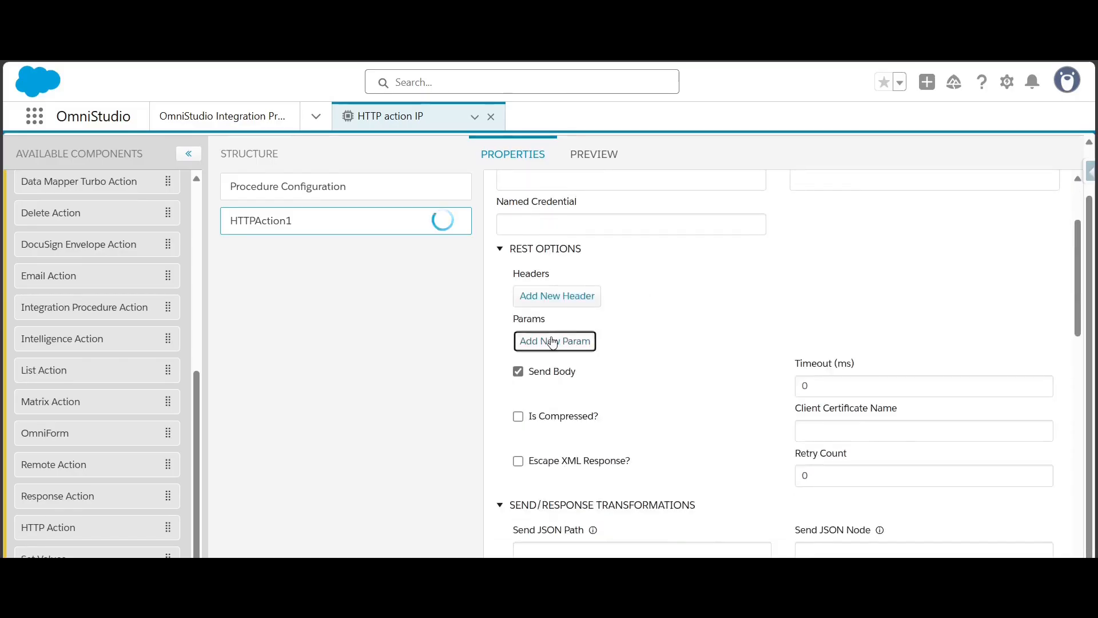
pyautogui.click(1040, 365)
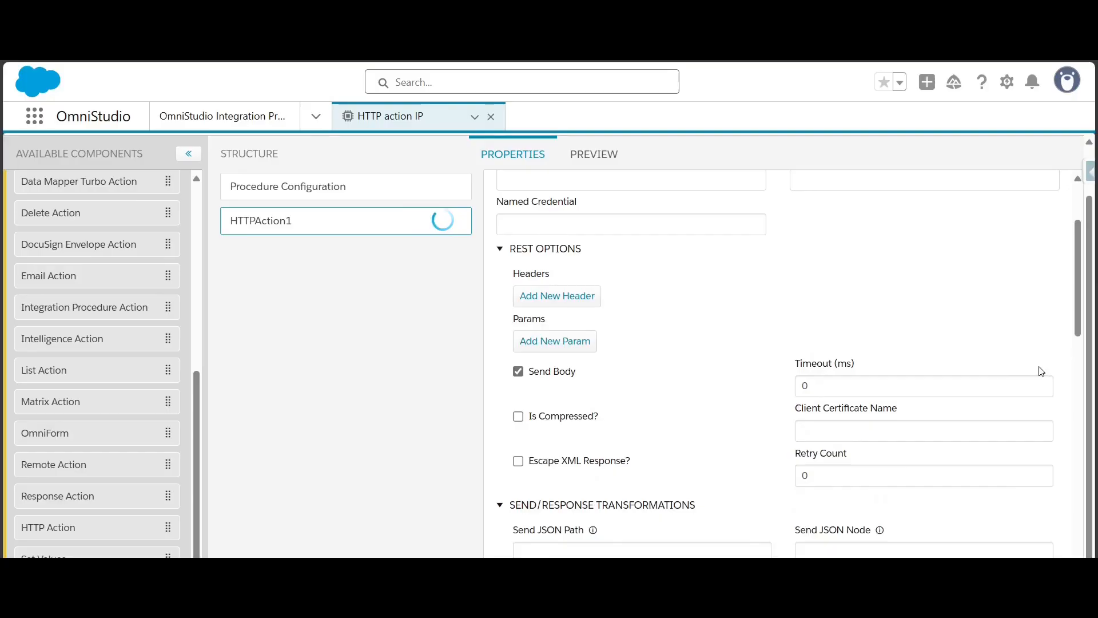
pyautogui.click(519, 373)
pyautogui.click(520, 373)
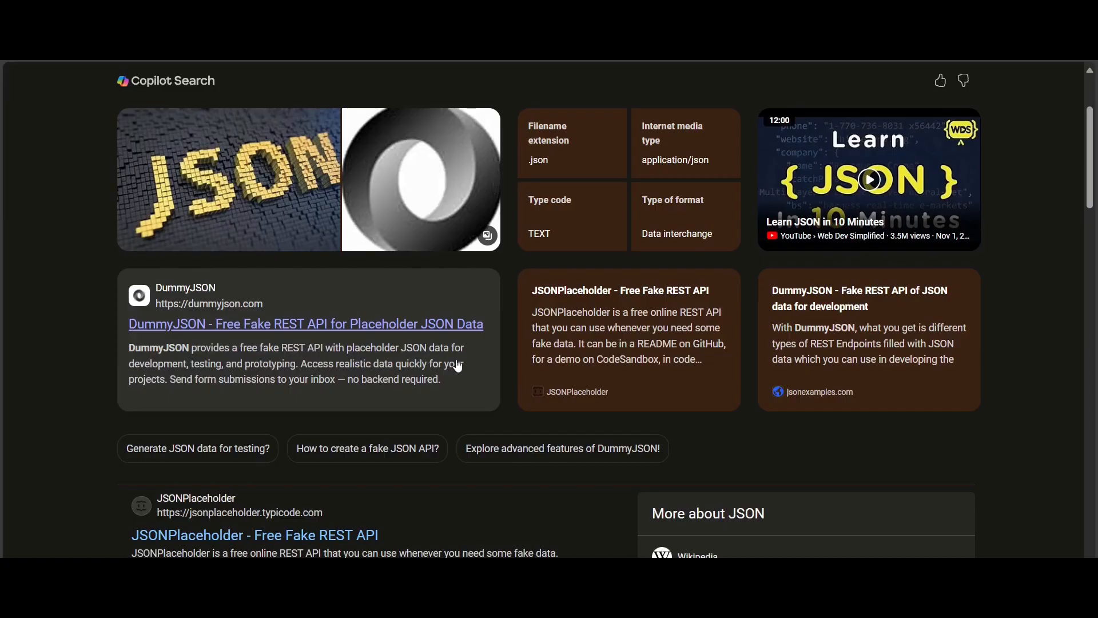
# - Open the DummyJSON website from the browser's search results and go to the Products section of its documentation
pyautogui.click(364, 331)
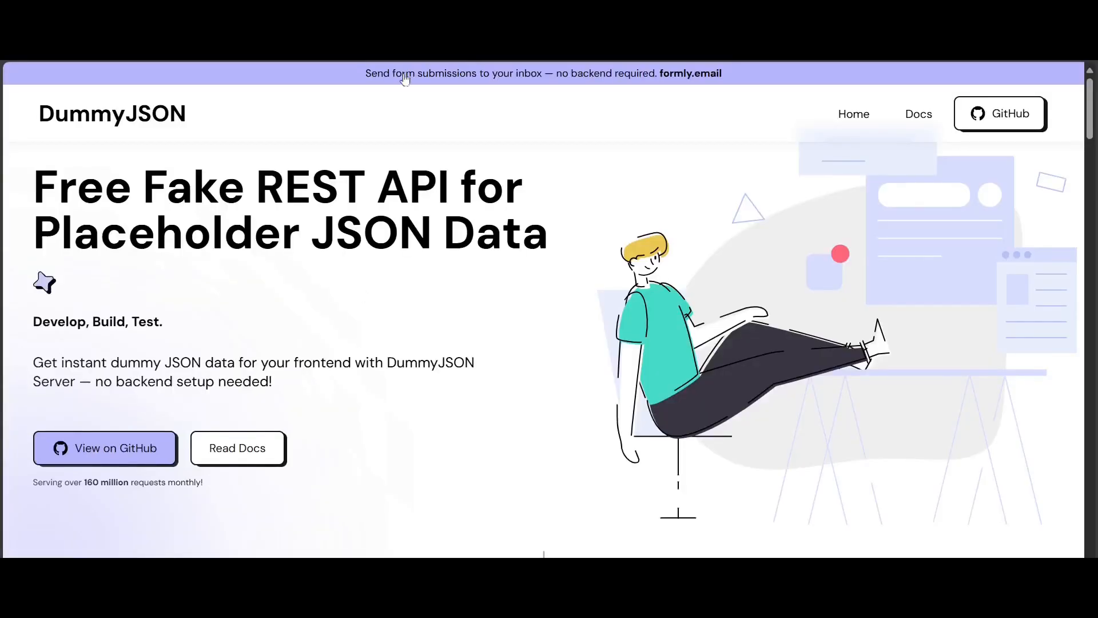
pyautogui.click(919, 114)
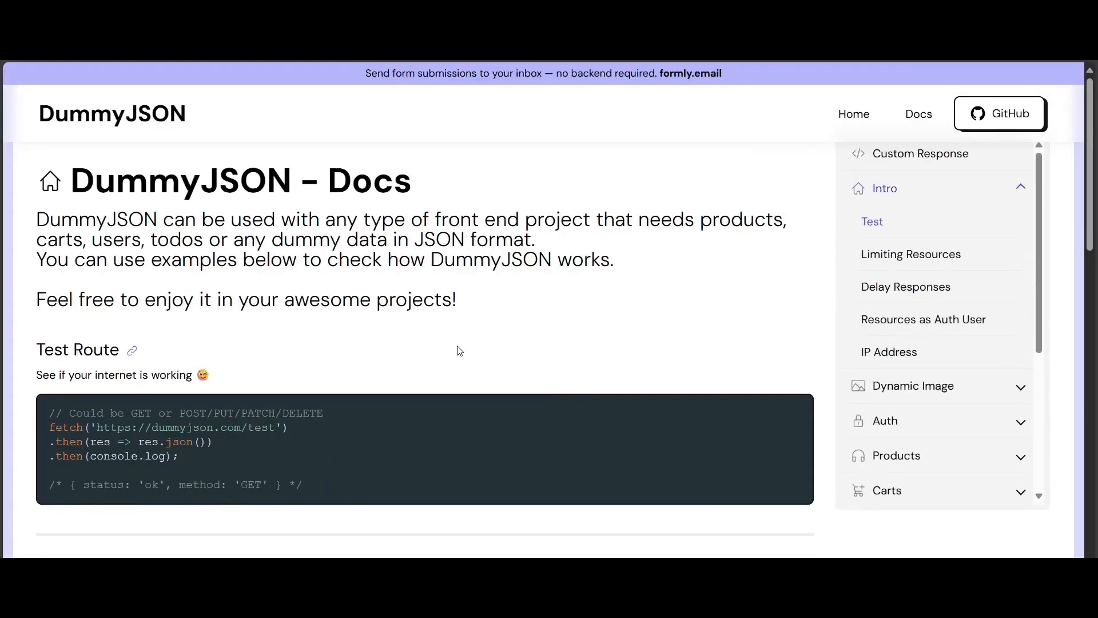
pyautogui.moveTo(1038, 264); pyautogui.dragTo(1047, 378)
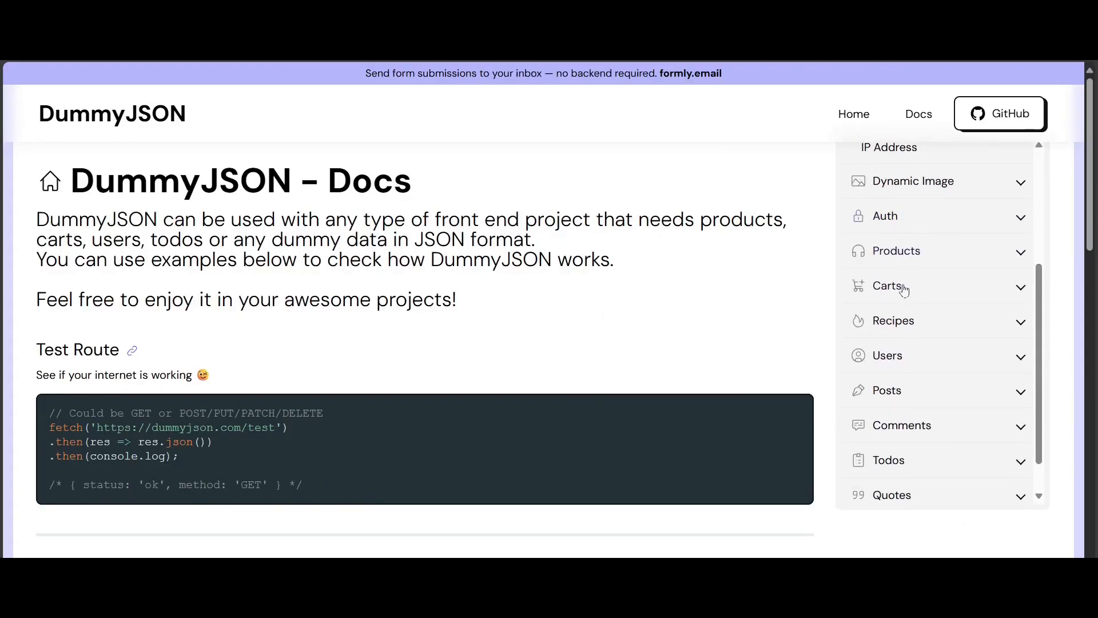
pyautogui.click(914, 261)
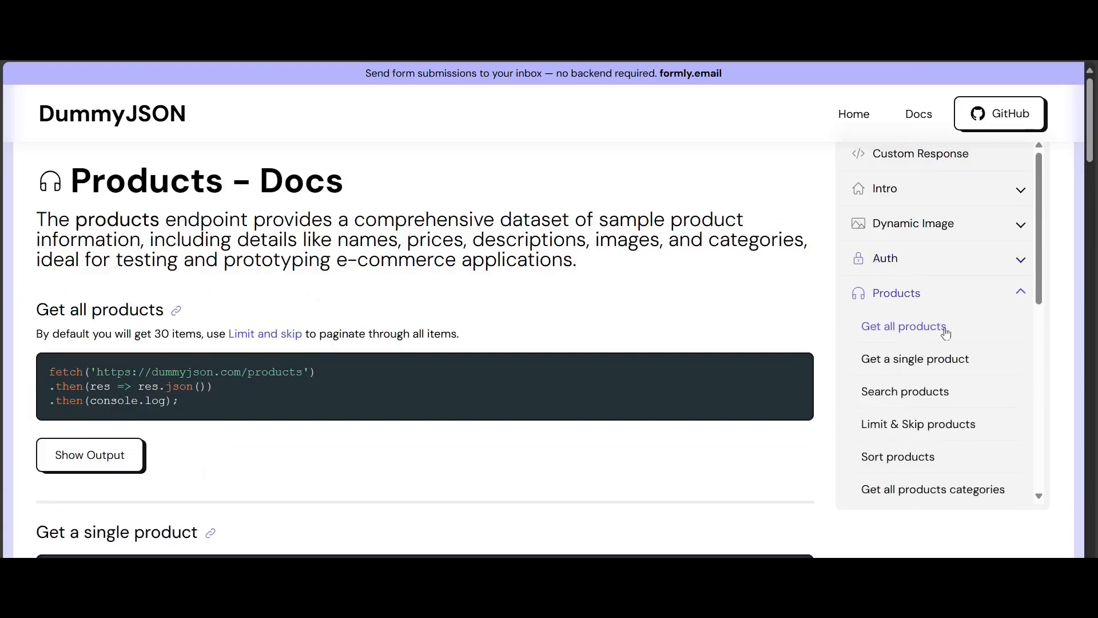
pyautogui.moveTo(1040, 288); pyautogui.dragTo(1040, 329)
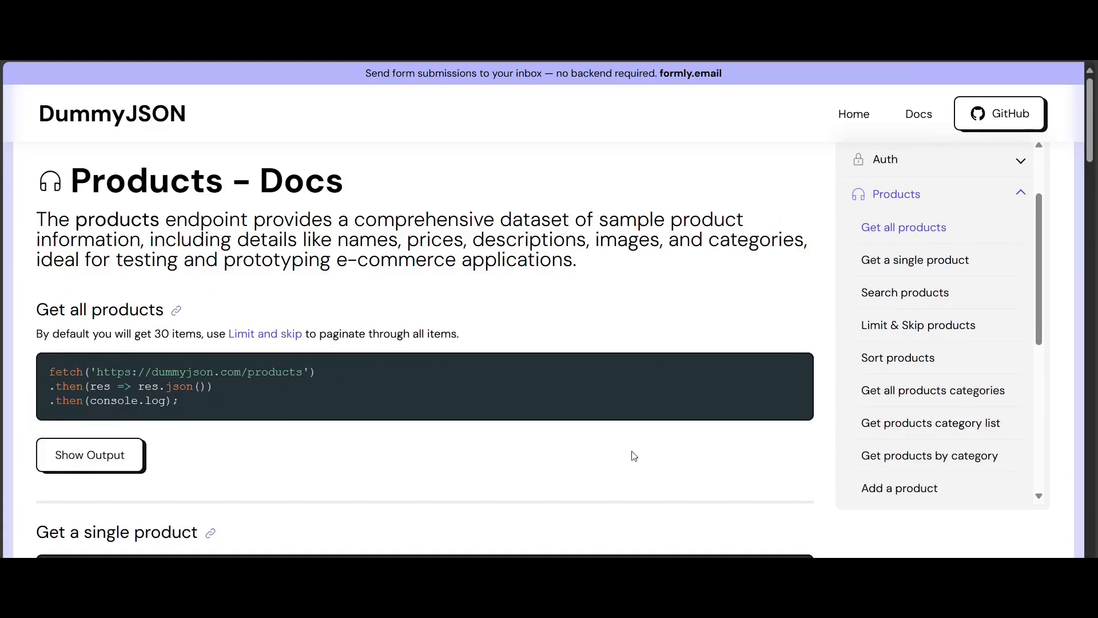
# - Review the example product API requests in the documentation, from getting all products through adding a new product
pyautogui.scroll(-1, 634, 456)
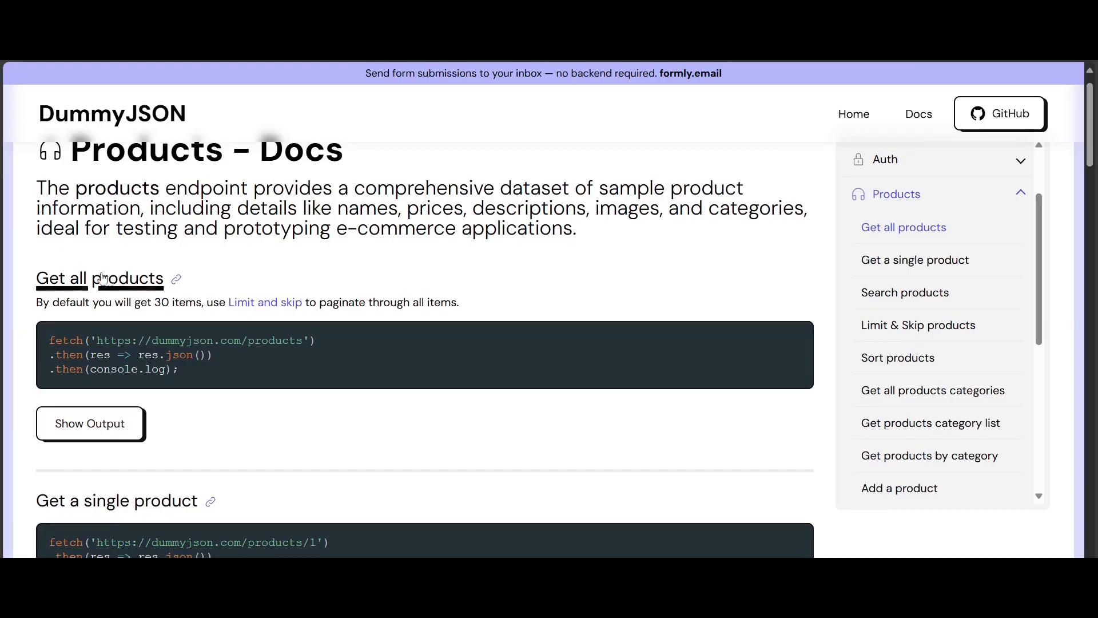
pyautogui.scroll(-4, 449, 454)
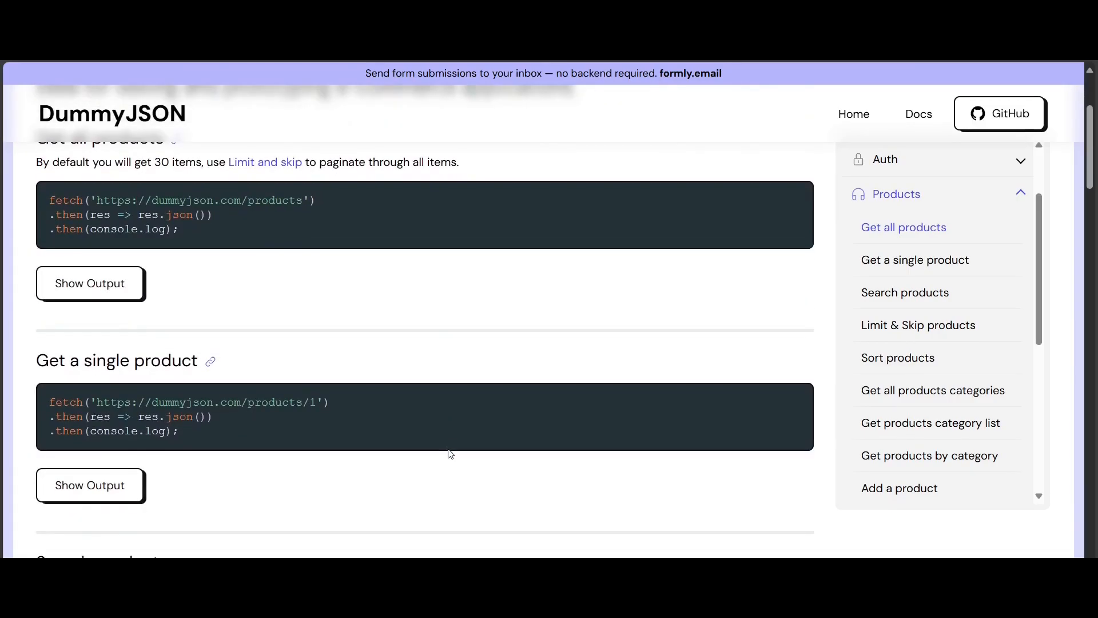
pyautogui.scroll(-5, 270, 375)
pyautogui.scroll(-3, 273, 375)
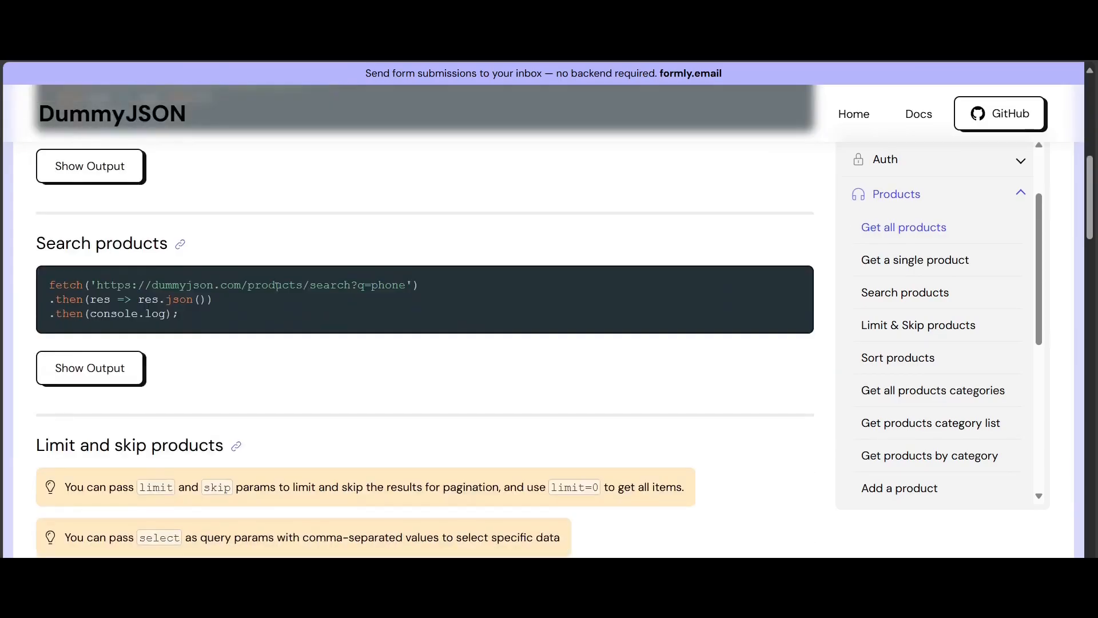
pyautogui.scroll(-10, 281, 289)
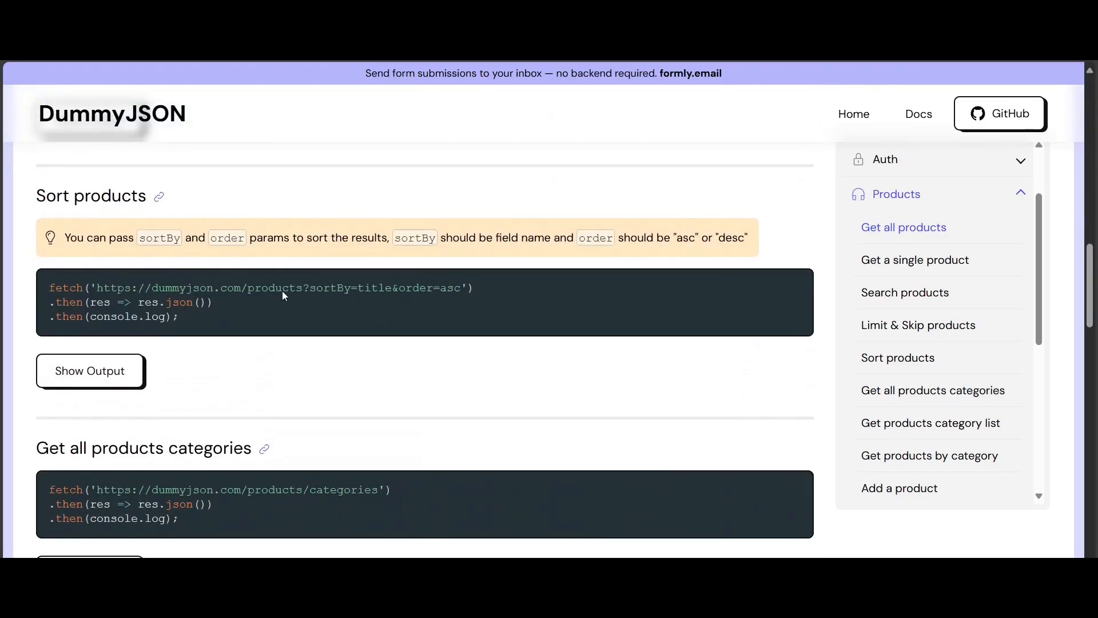
pyautogui.scroll(-2, 283, 294)
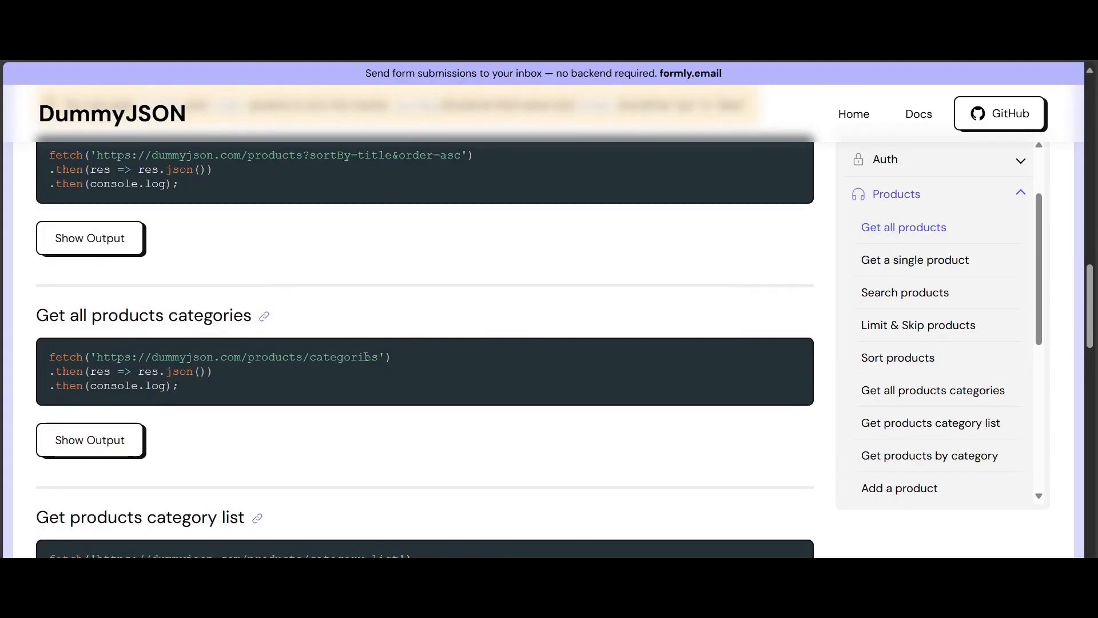
pyautogui.scroll(-2, 366, 356)
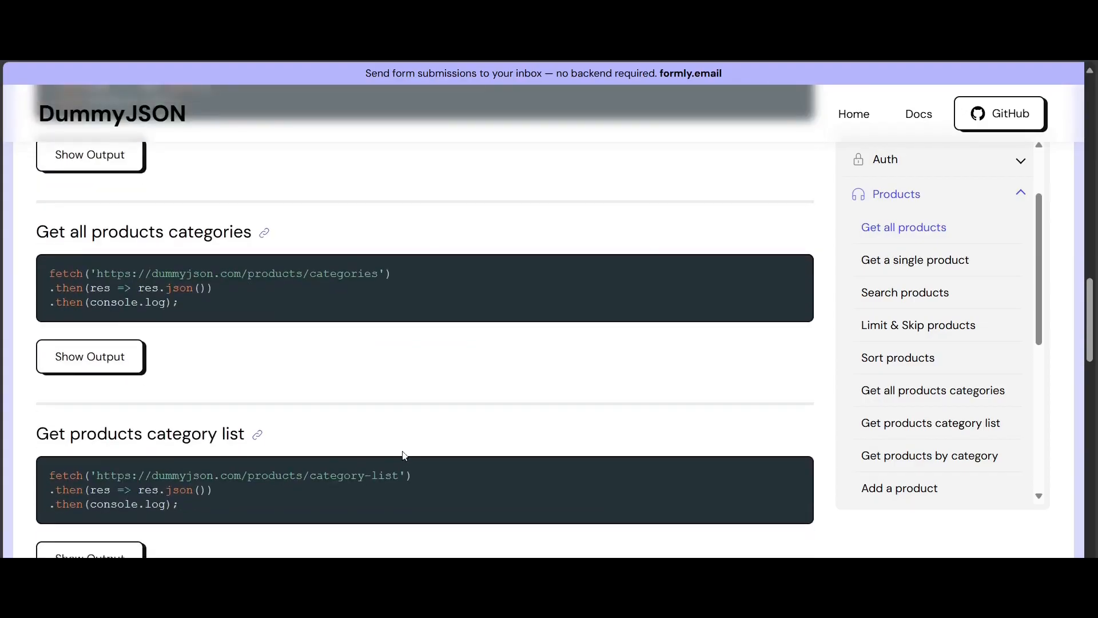
pyautogui.scroll(-2, 404, 456)
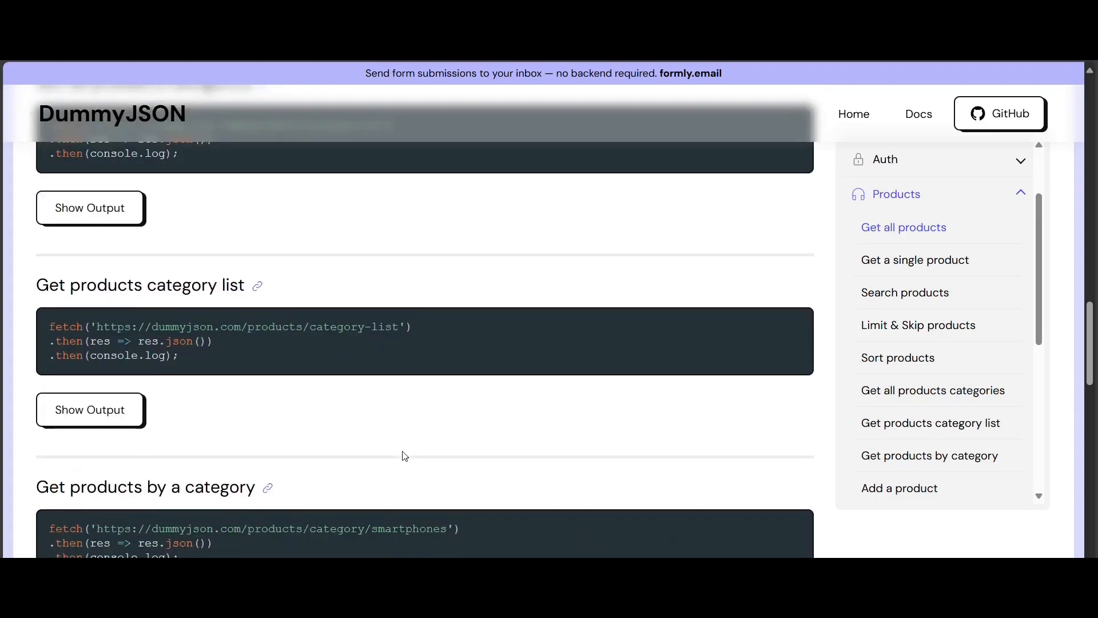
pyautogui.scroll(-8, 405, 455)
pyautogui.scroll(1, 304, 366)
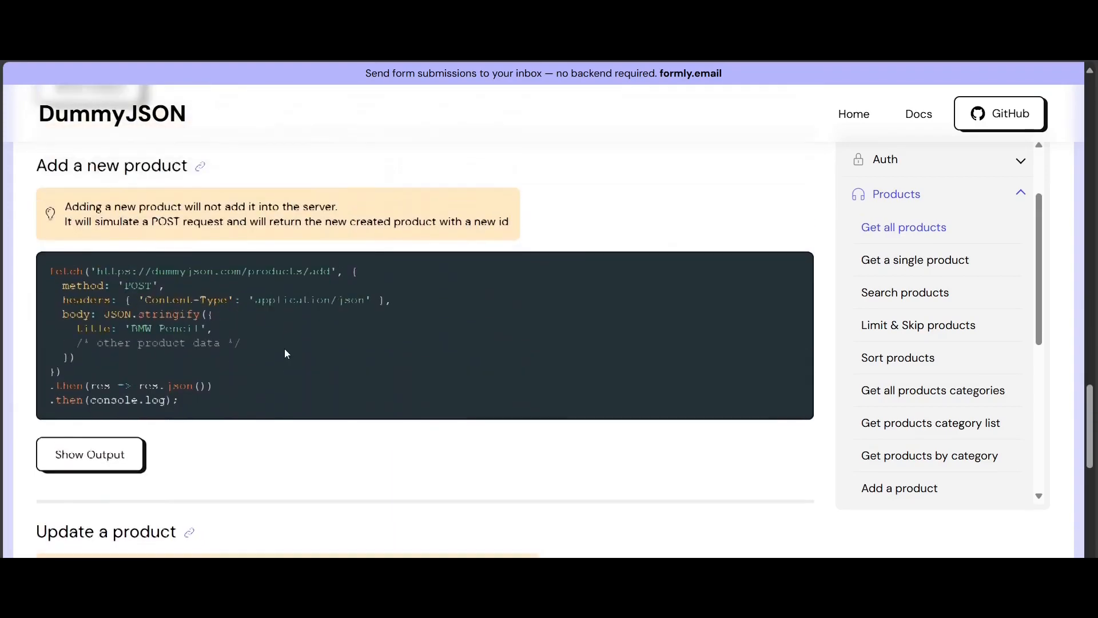
pyautogui.scroll(1, 261, 291)
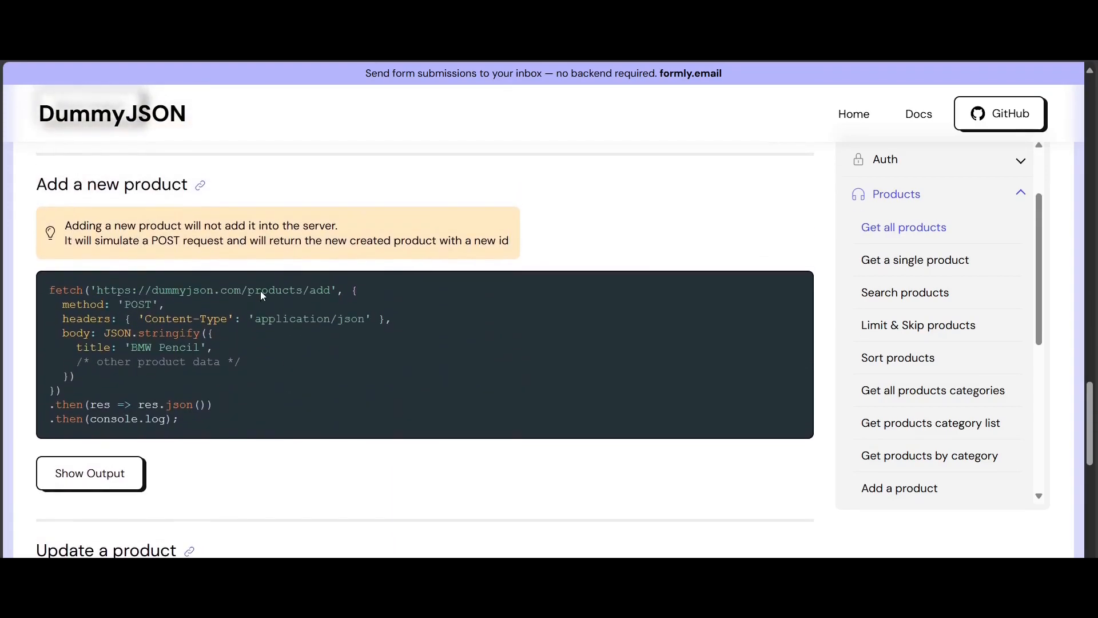
pyautogui.scroll(1, 262, 293)
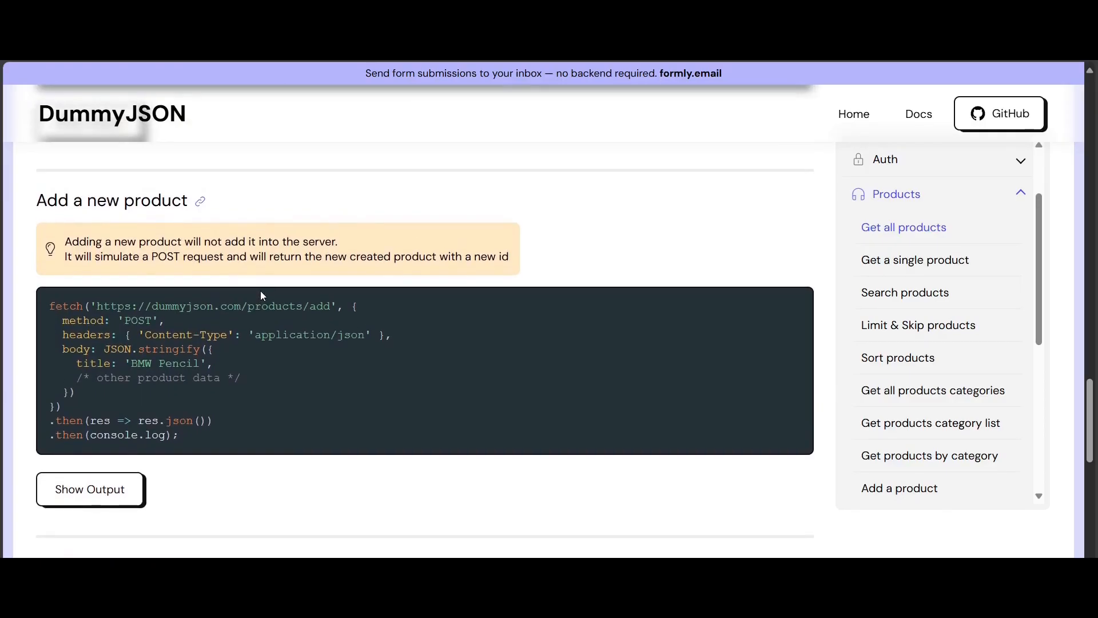
pyautogui.scroll(2, 262, 295)
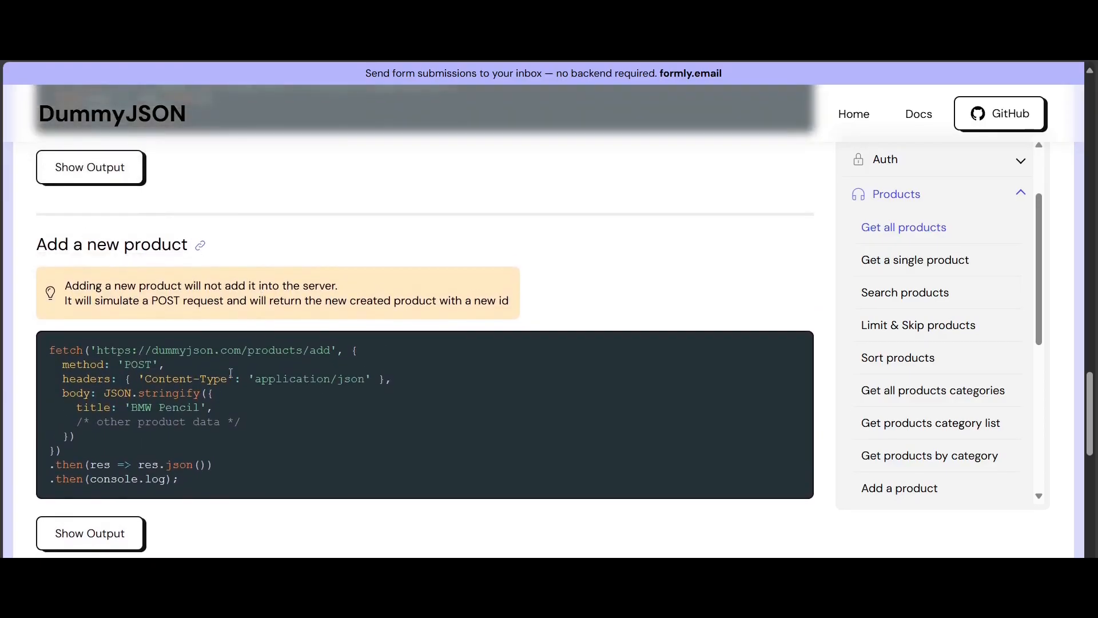
pyautogui.scroll(10, 231, 373)
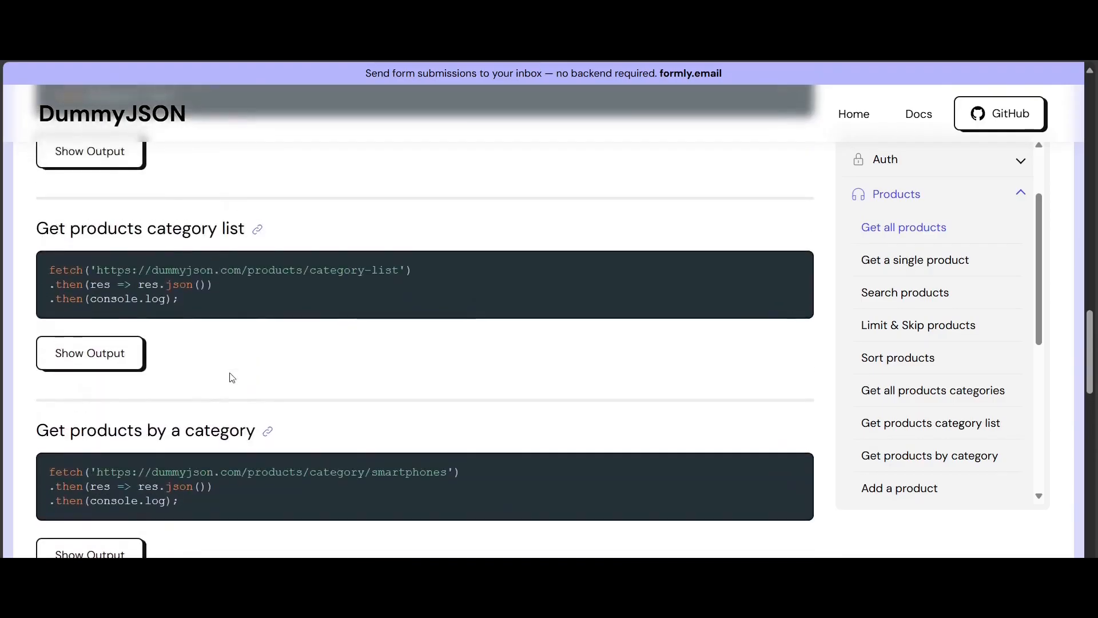
pyautogui.scroll(1, 230, 377)
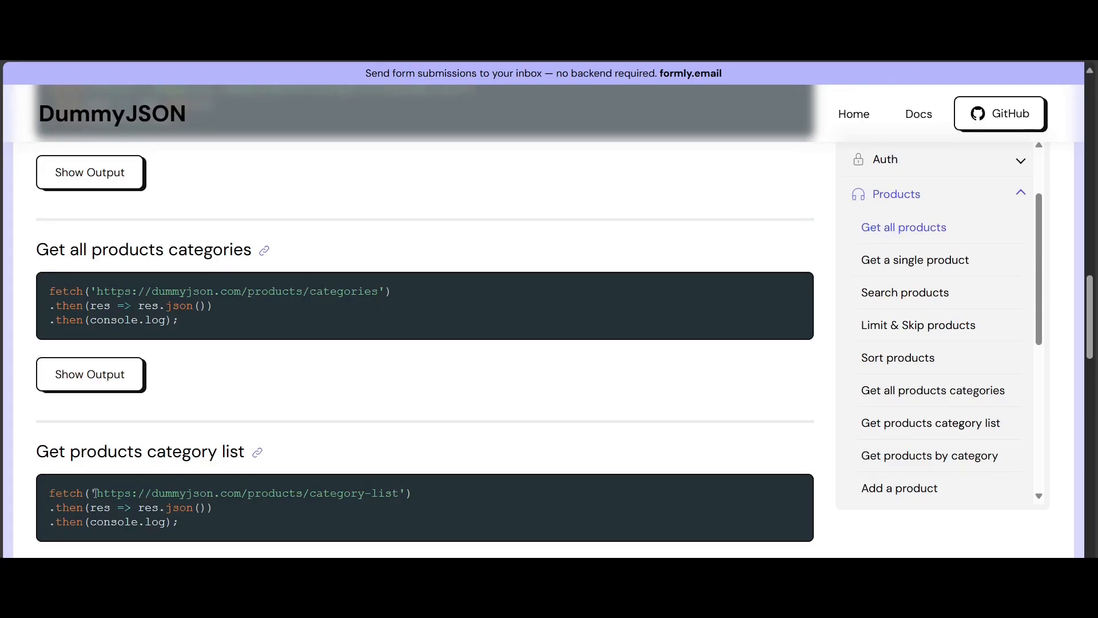
pyautogui.moveTo(95, 493); pyautogui.dragTo(407, 492)
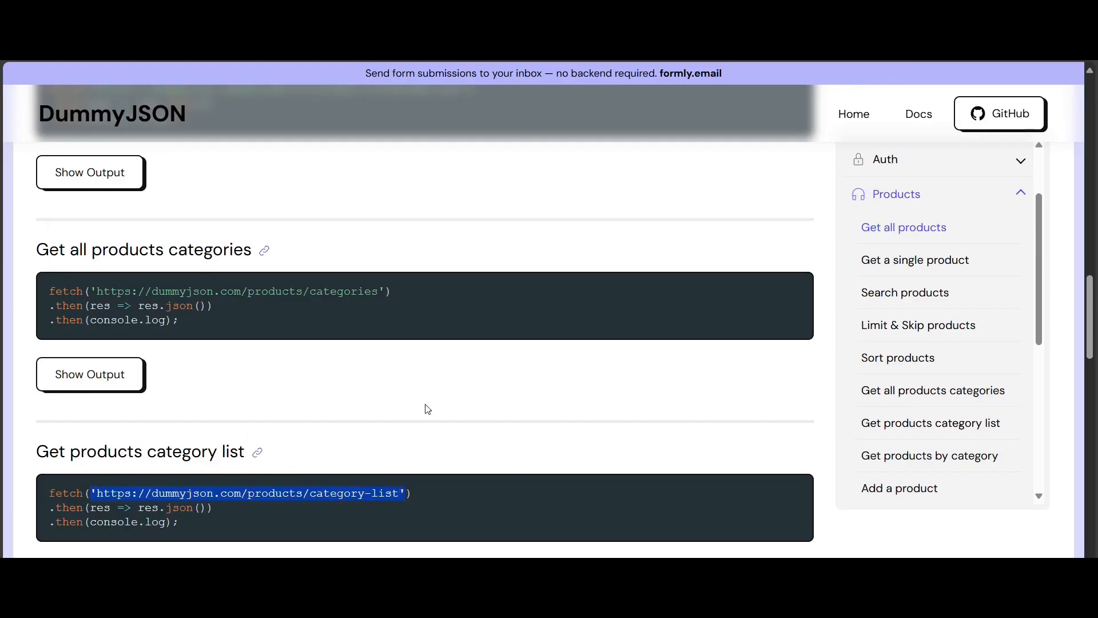
# - Show the sample output of the Get products category list request and review the returned categories
pyautogui.scroll(-1, 428, 409)
pyautogui.scroll(-1, 395, 359)
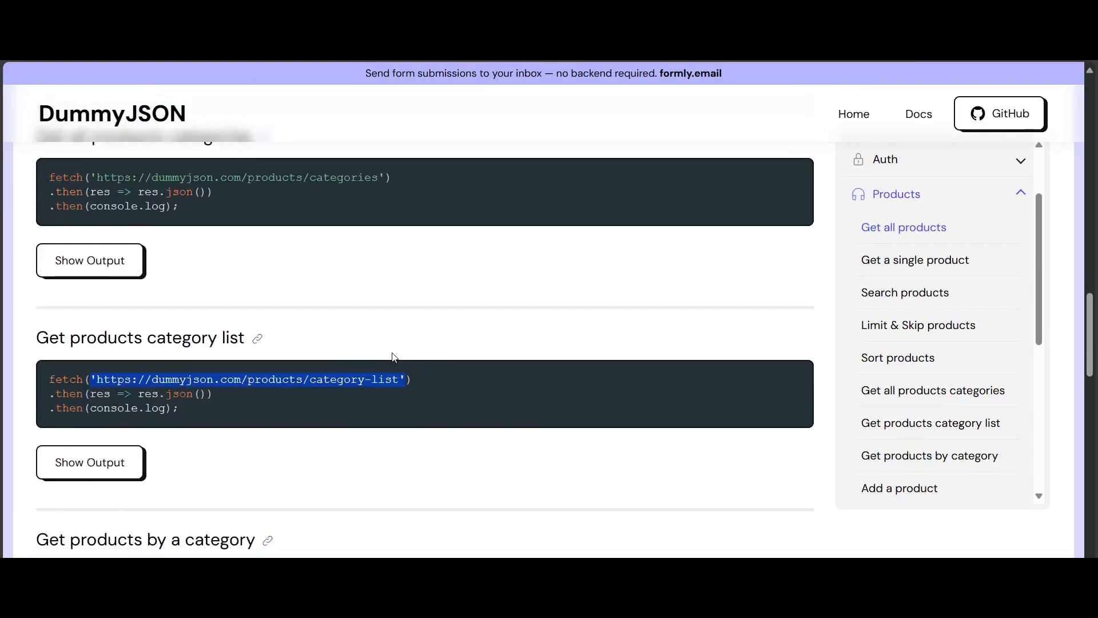
pyautogui.click(65, 480)
pyautogui.scroll(-2, 65, 484)
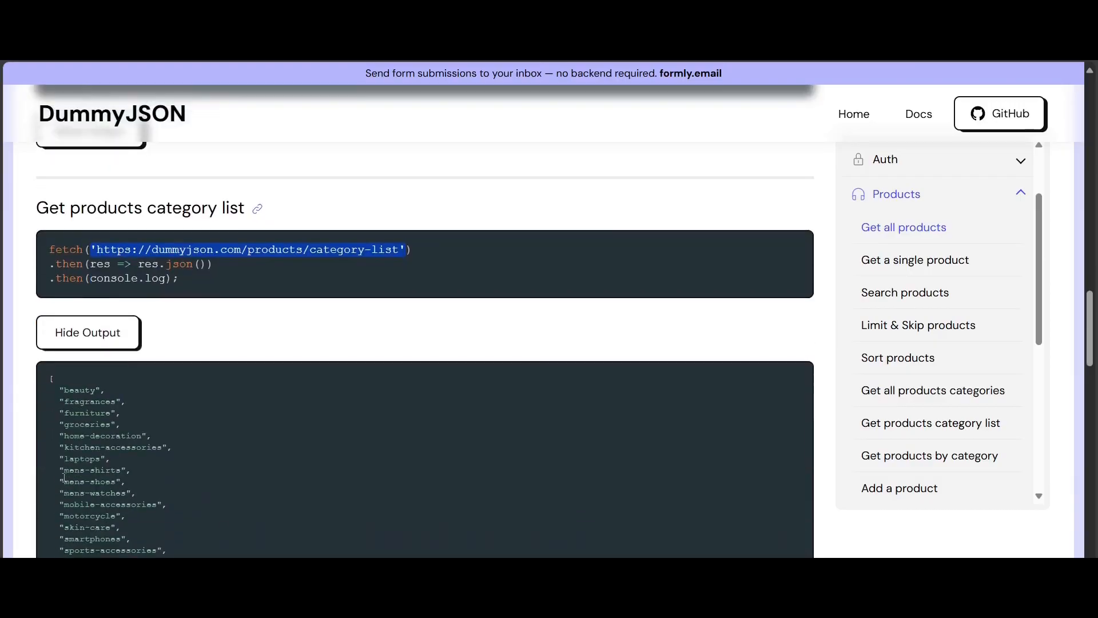
pyautogui.scroll(-1, 85, 446)
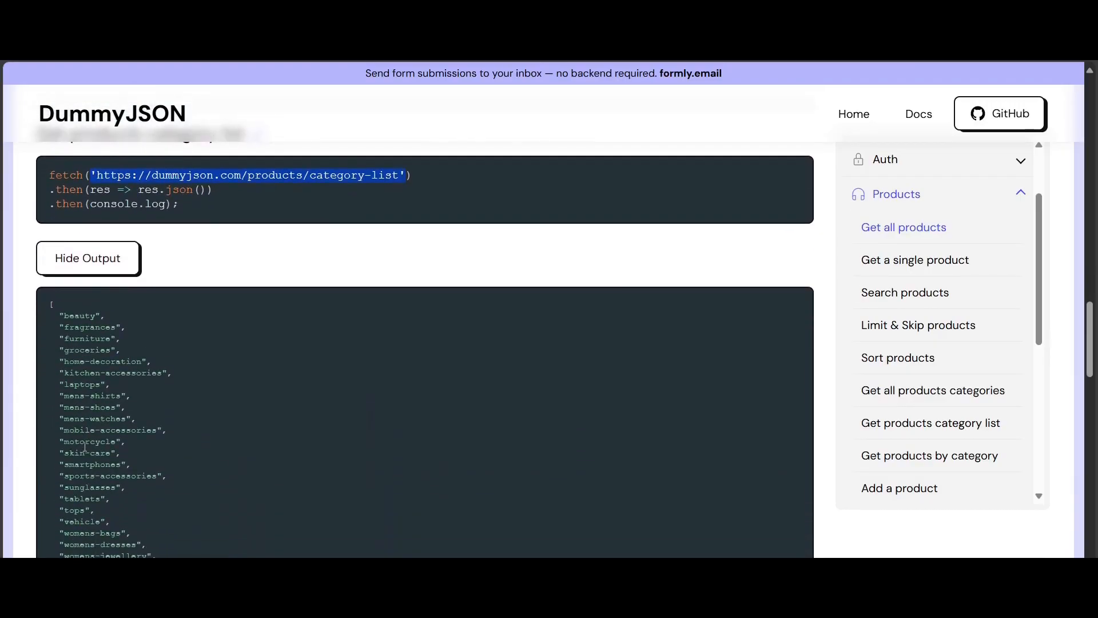
pyautogui.scroll(-1, 85, 447)
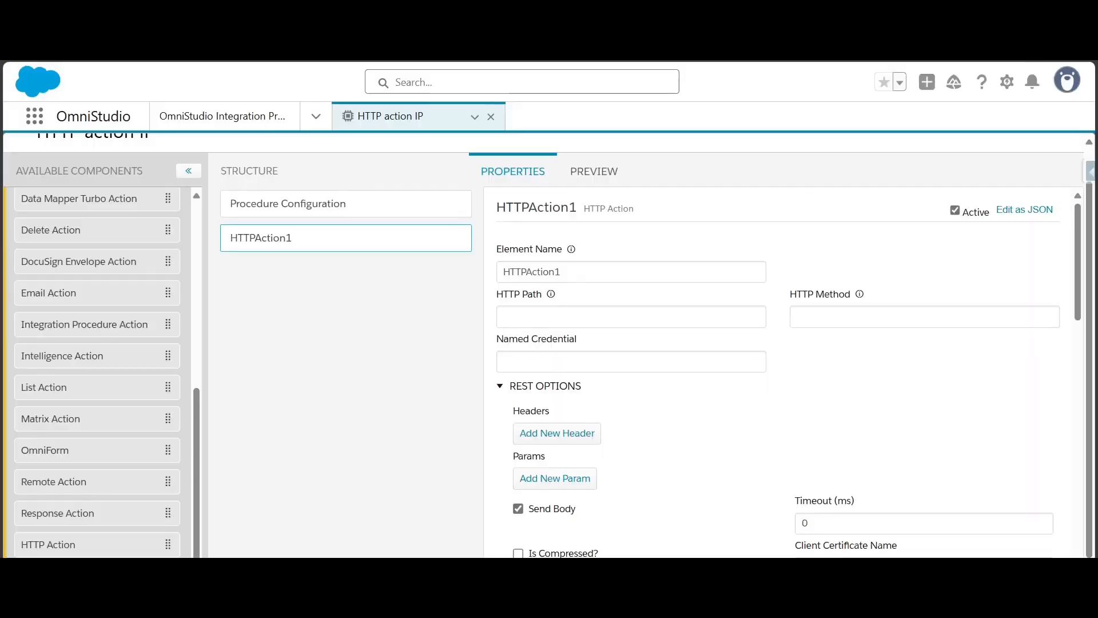
pyautogui.click(543, 323)
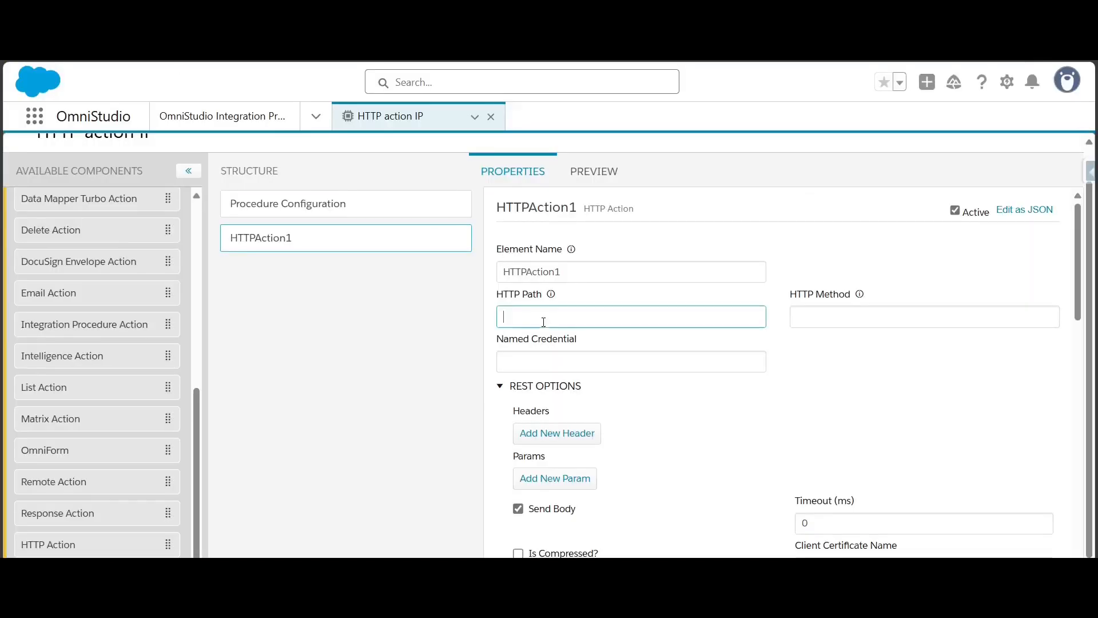
pyautogui.write("'https://dummyjson.com/products/category-list")
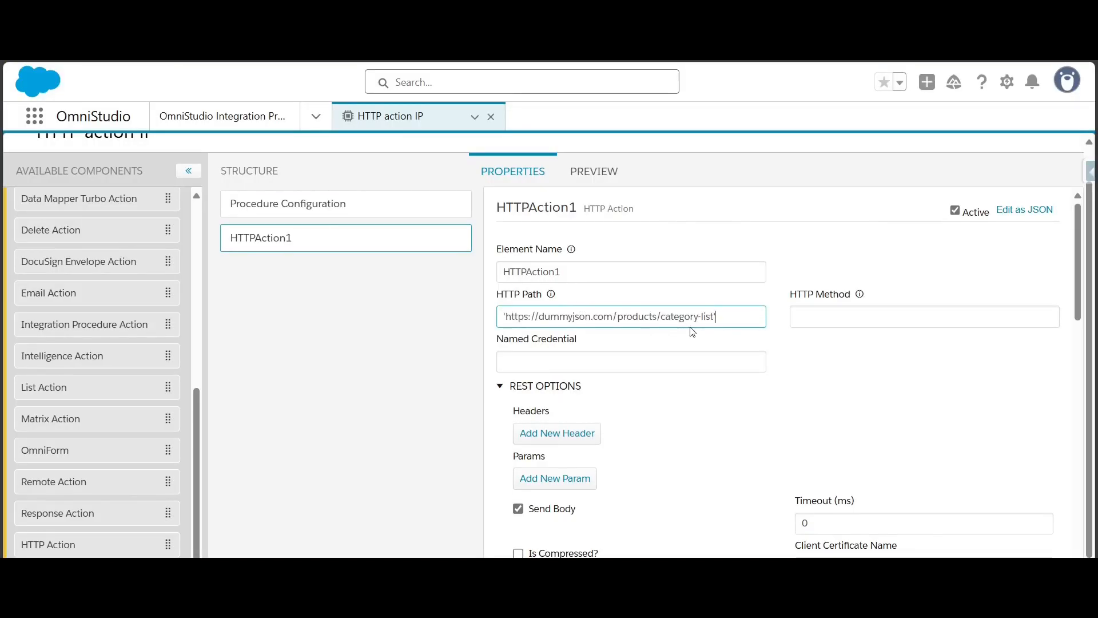
pyautogui.click(511, 314)
pyautogui.press('BackSpace')
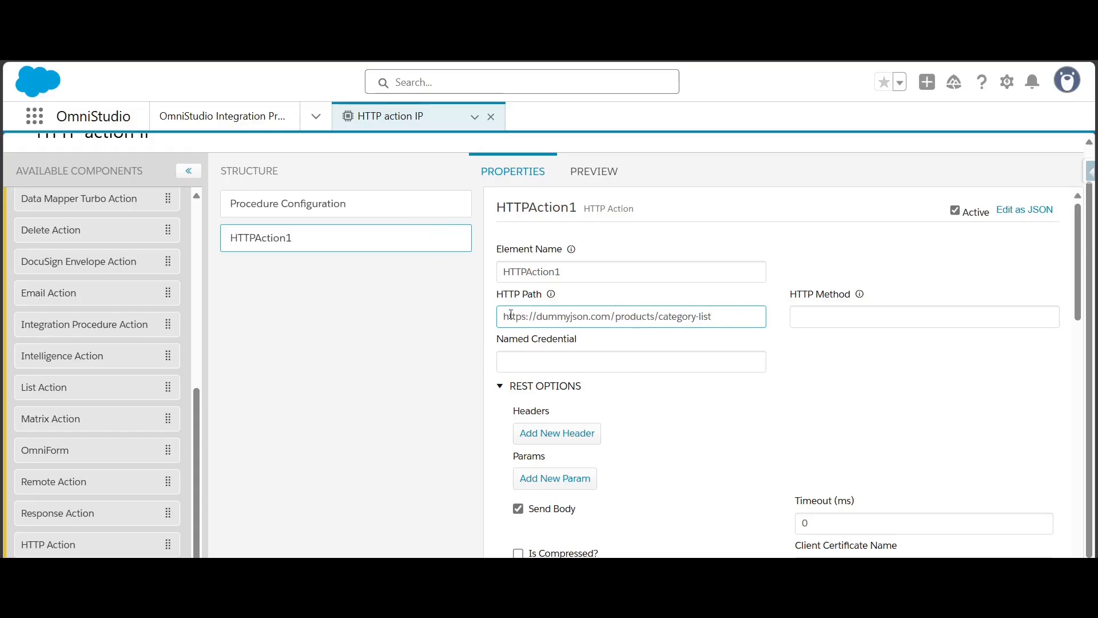
pyautogui.click(837, 324)
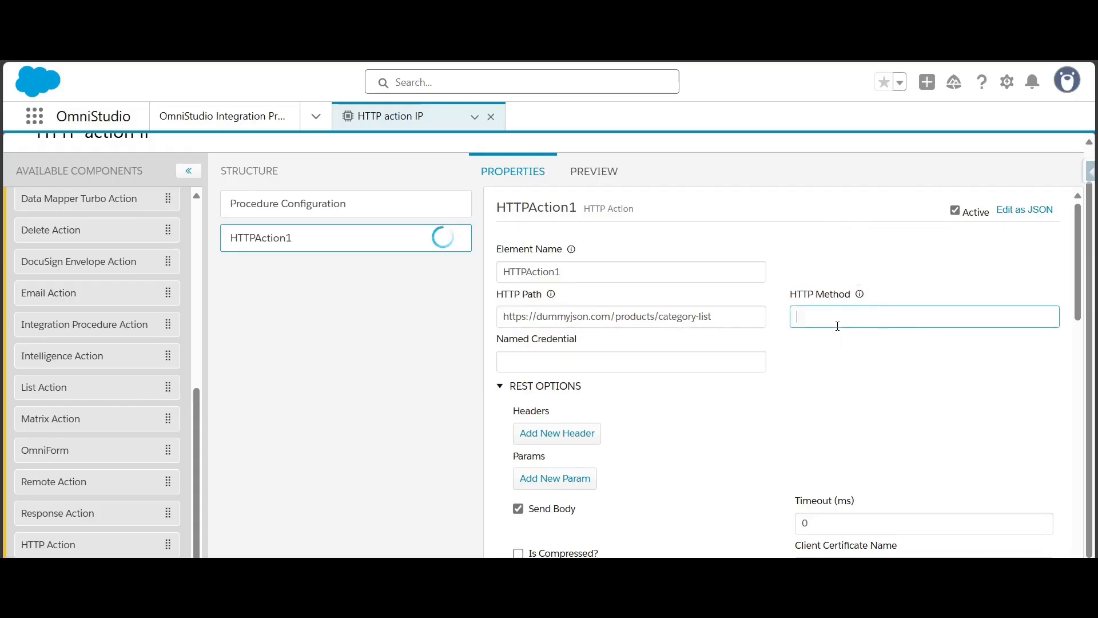
pyautogui.write('GET')
pyautogui.moveTo(859, 296)
pyautogui.moveTo(1075, 284); pyautogui.dragTo(1073, 381)
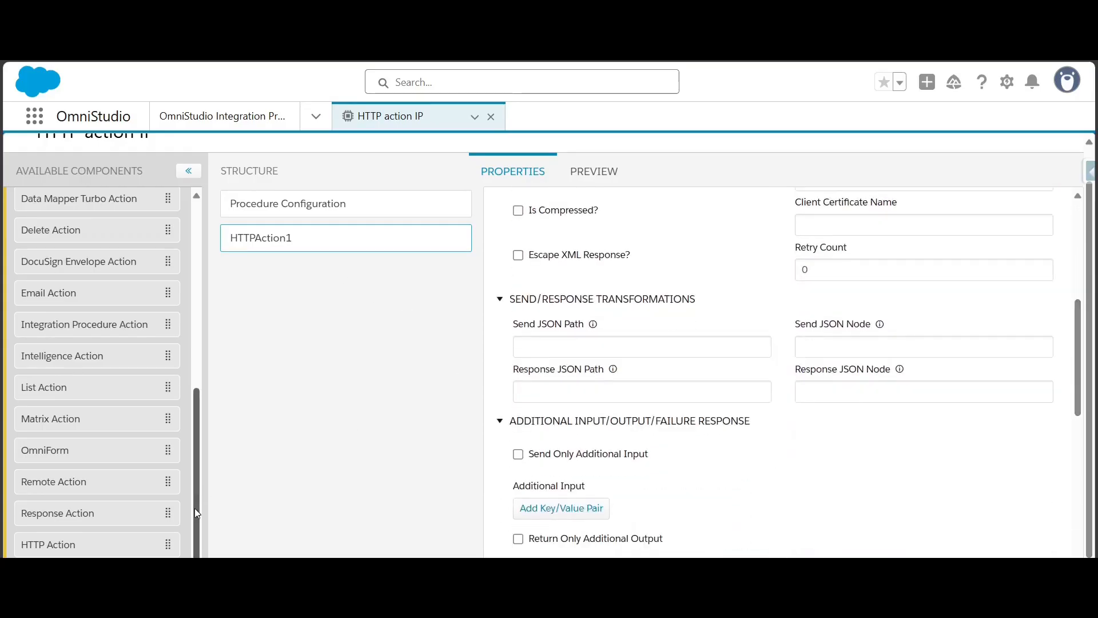
# - Add a Response Action element below the HTTP Action and copy the HTTP Action's element name
pyautogui.moveTo(144, 514); pyautogui.dragTo(385, 296)
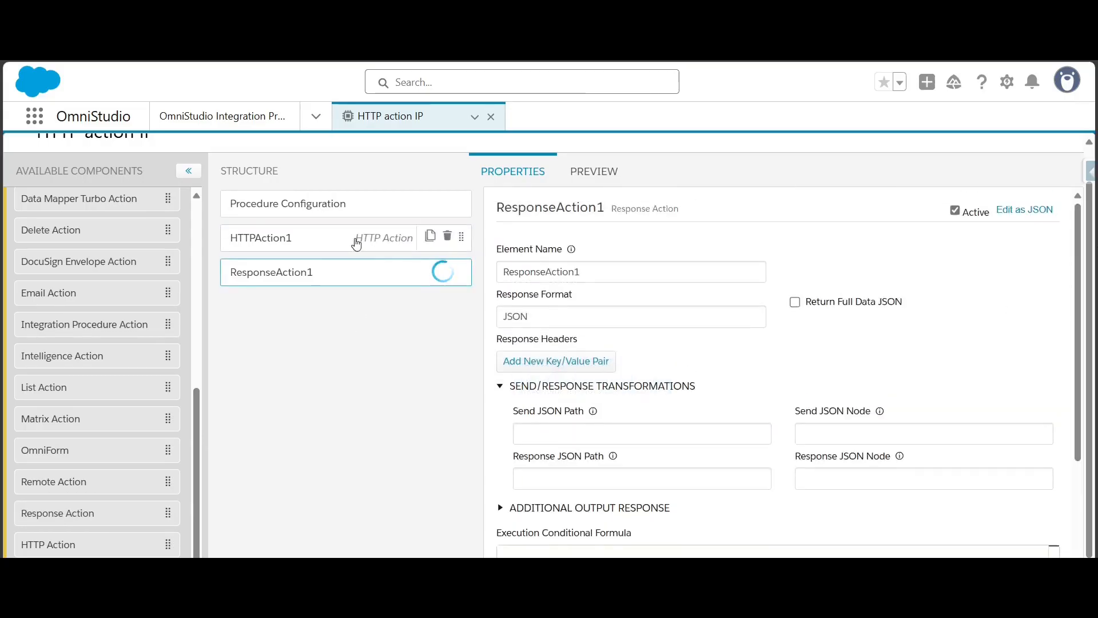
pyautogui.click(373, 252)
pyautogui.click(637, 276)
pyautogui.doubleClick(638, 277)
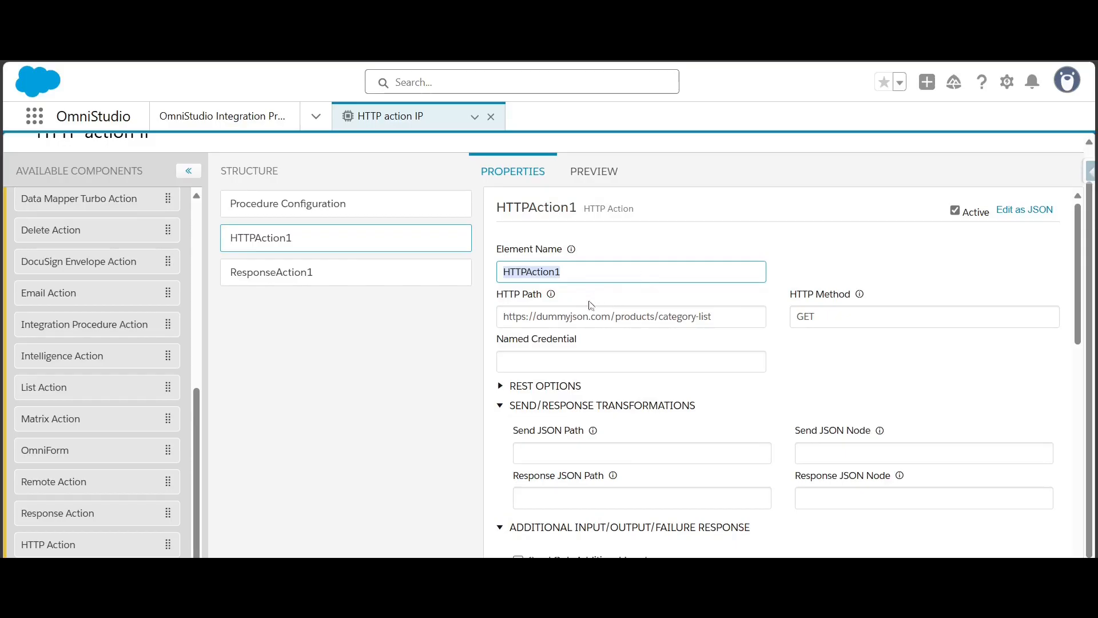
# - Add an additional output pair to the Response Action with key Category List and value %HTTPAction1%
pyautogui.click(385, 274)
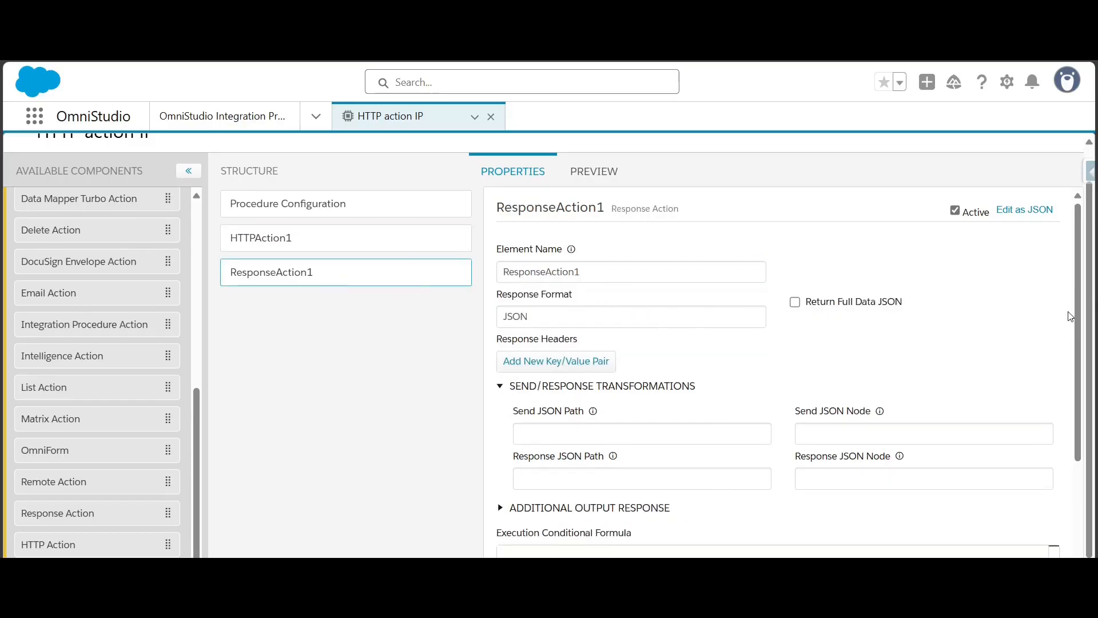
pyautogui.scroll(-3, 1076, 319)
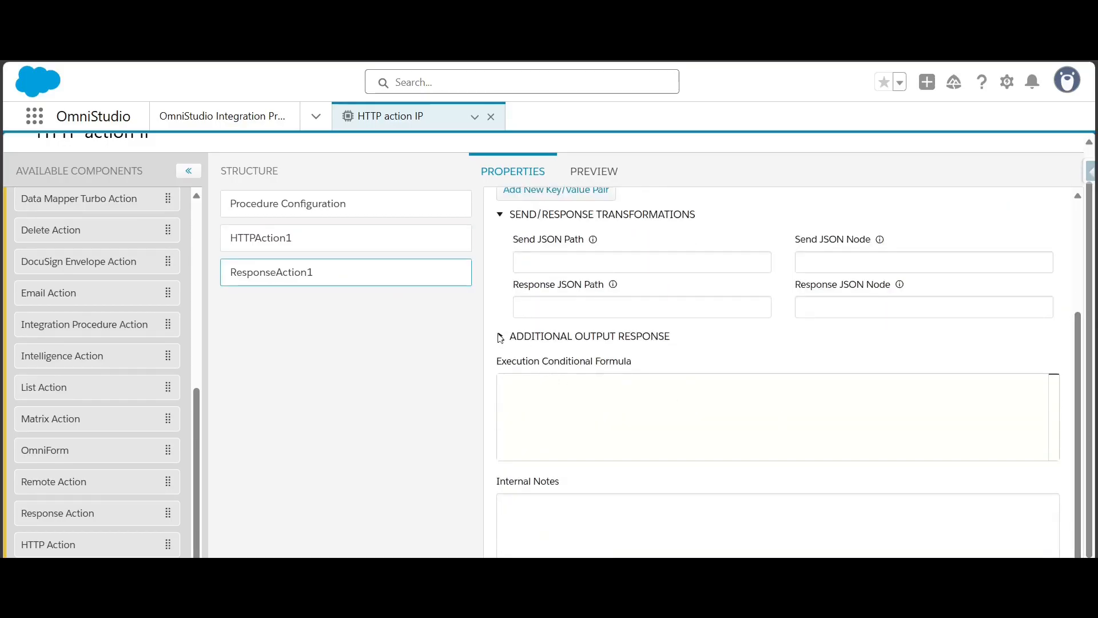
pyautogui.click(500, 337)
pyautogui.moveTo(514, 401); pyautogui.dragTo(595, 401)
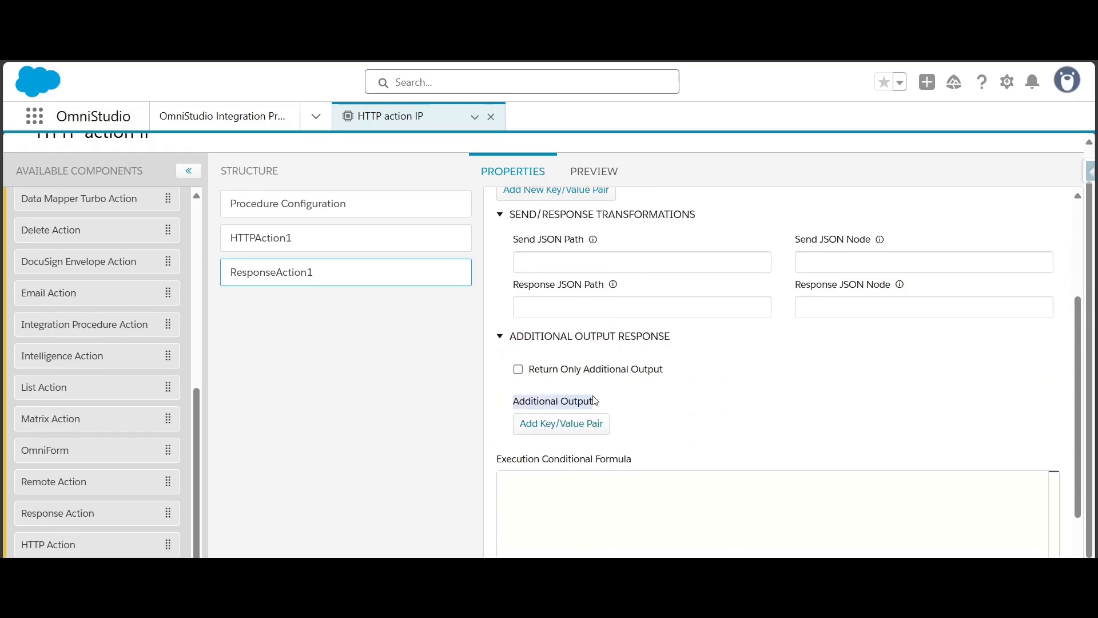
pyautogui.click(587, 426)
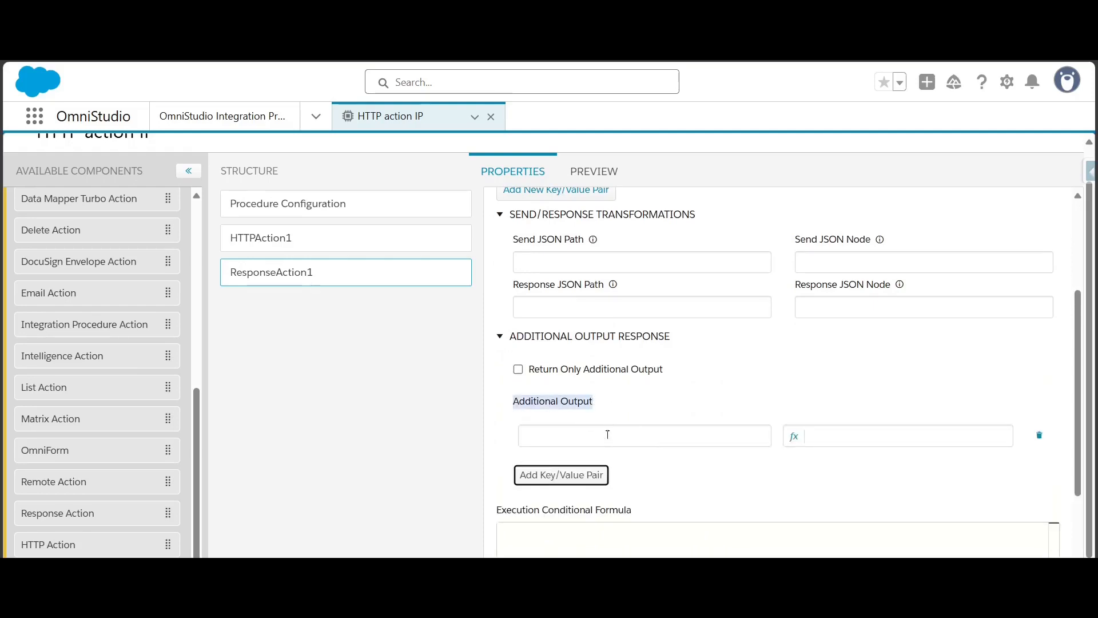
pyautogui.click(662, 434)
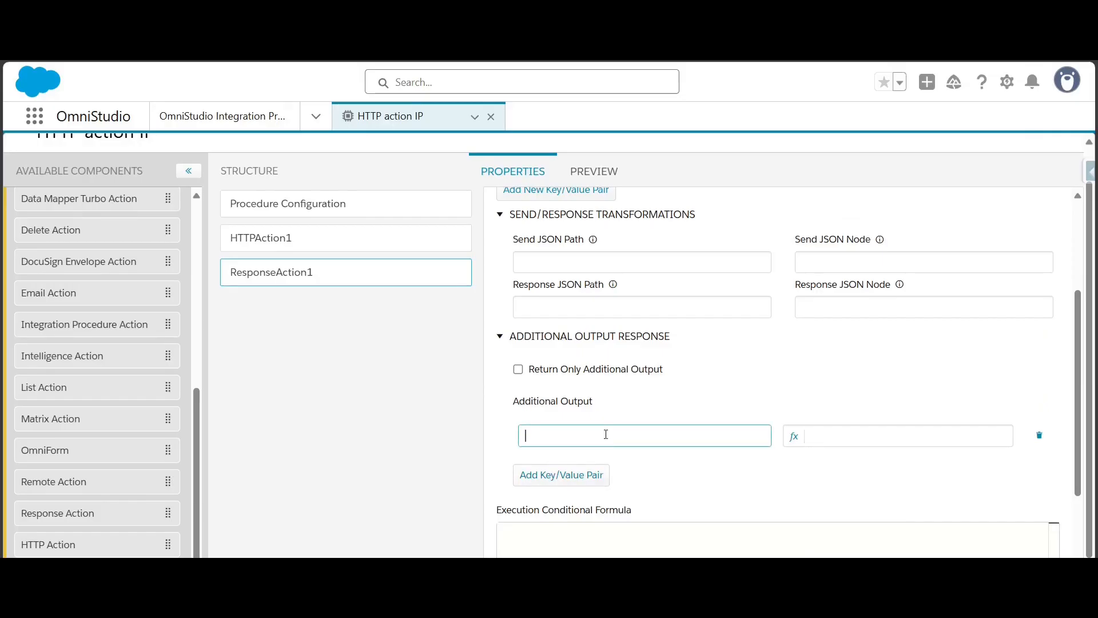
pyautogui.write('Category List')
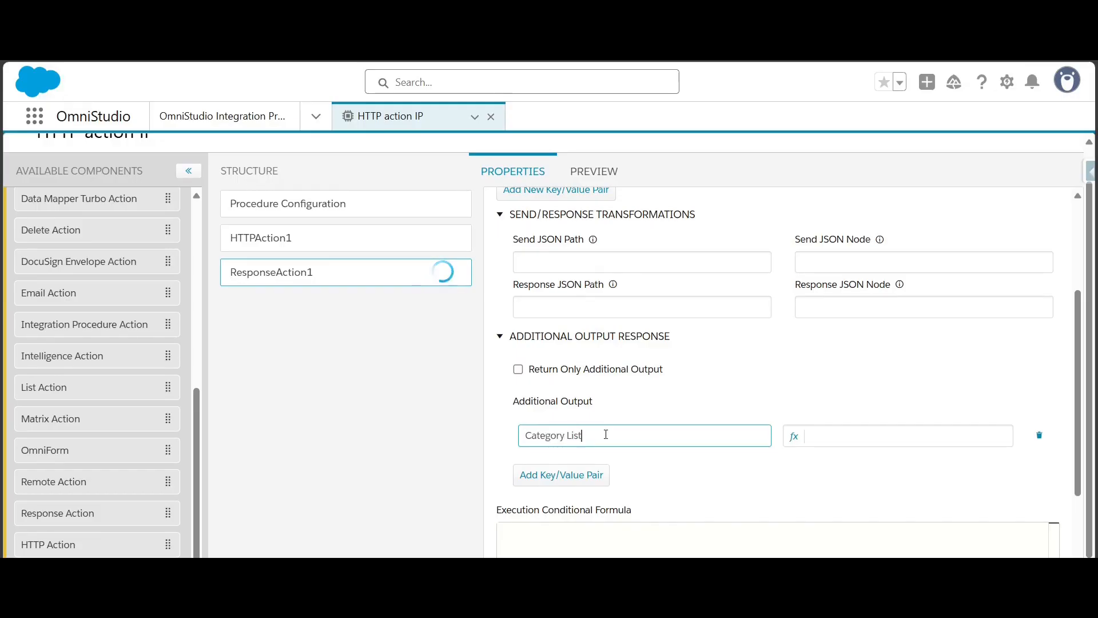
pyautogui.press('Tab')
pyautogui.press('Tab')
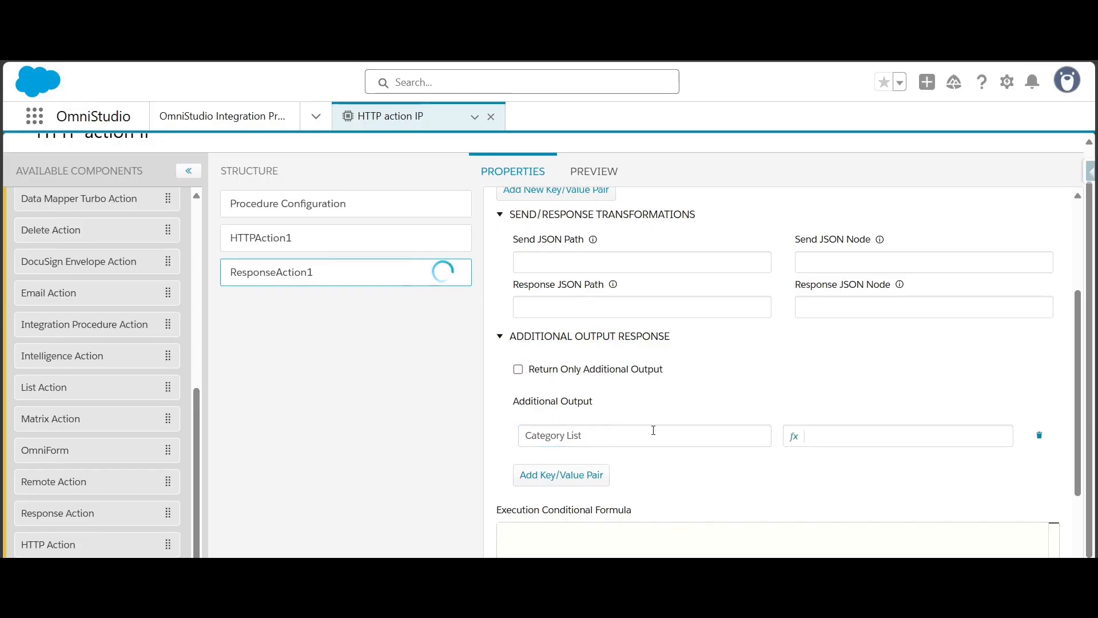
pyautogui.write('%%')
pyautogui.write('HTTPAction1')
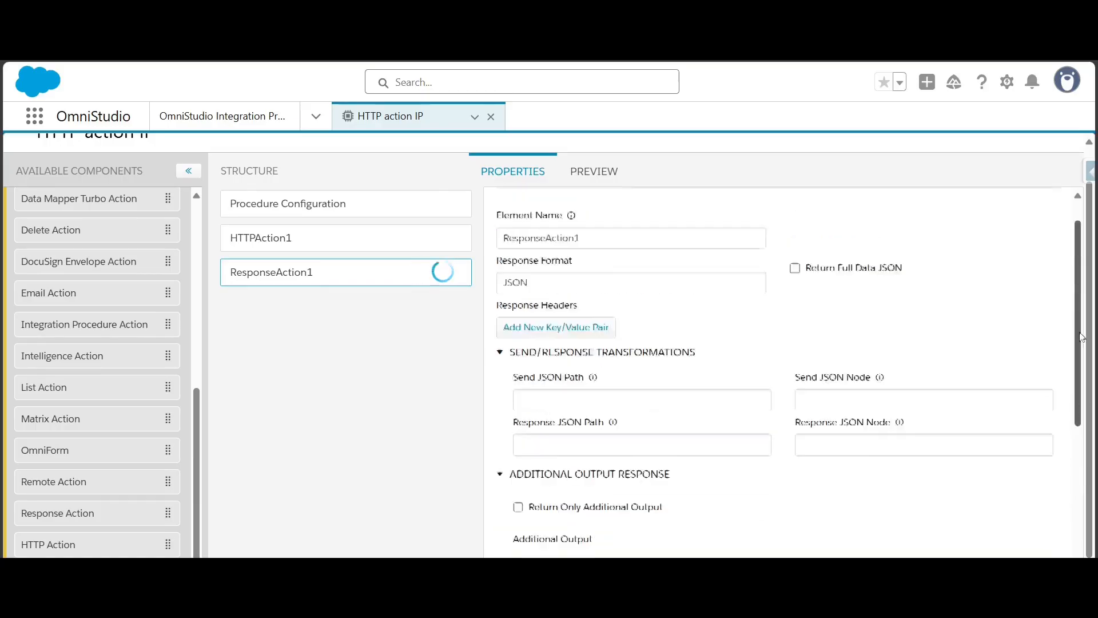
pyautogui.click(598, 171)
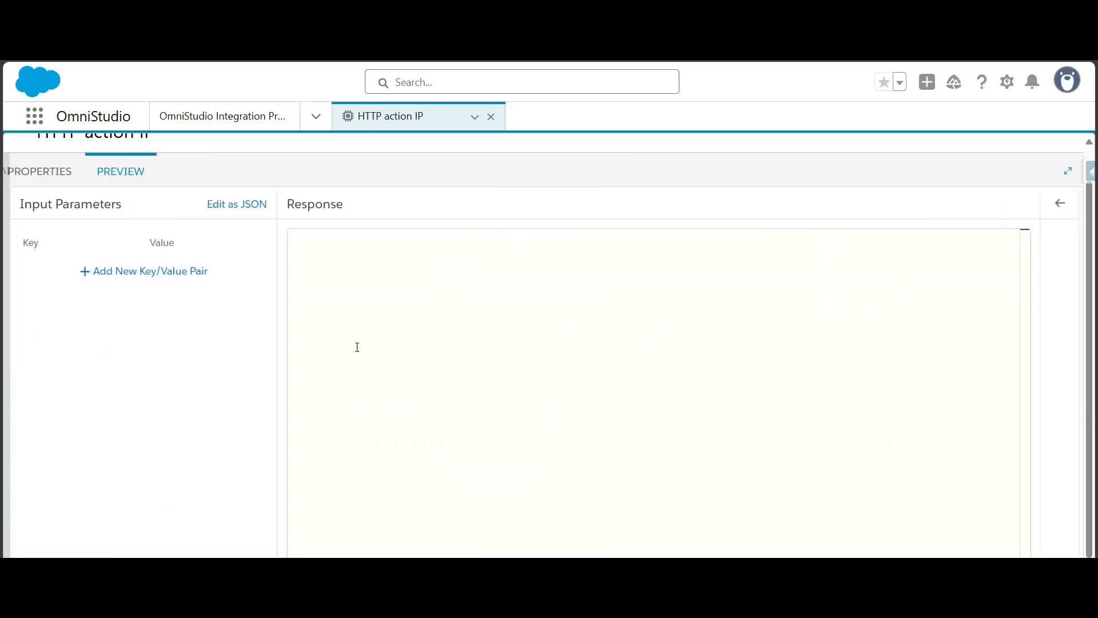
pyautogui.click(240, 566)
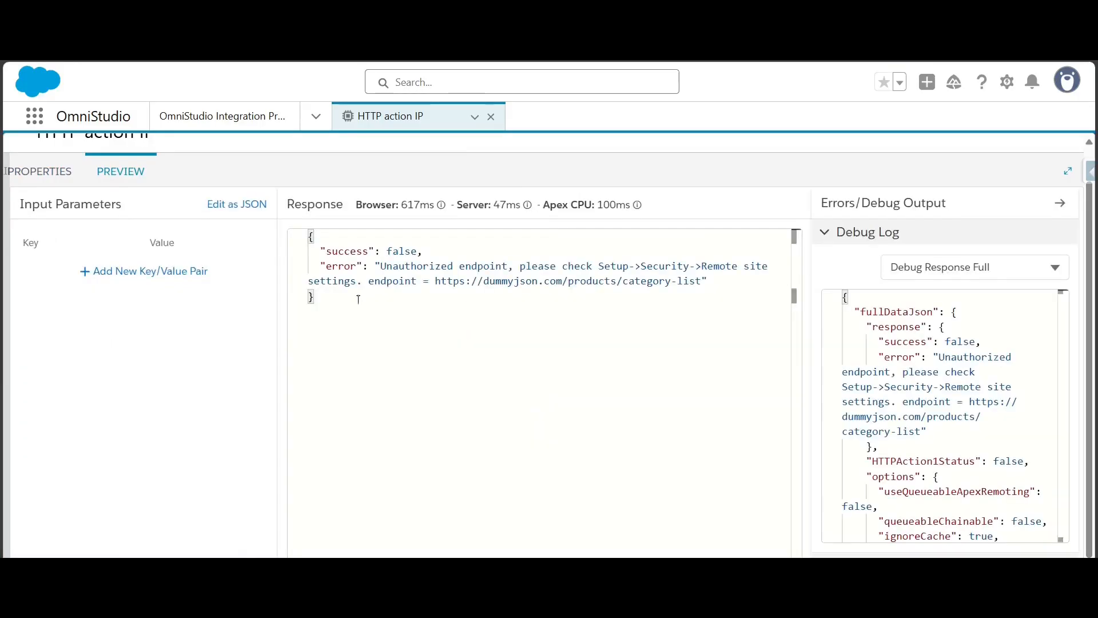
pyautogui.moveTo(382, 266); pyautogui.dragTo(514, 266)
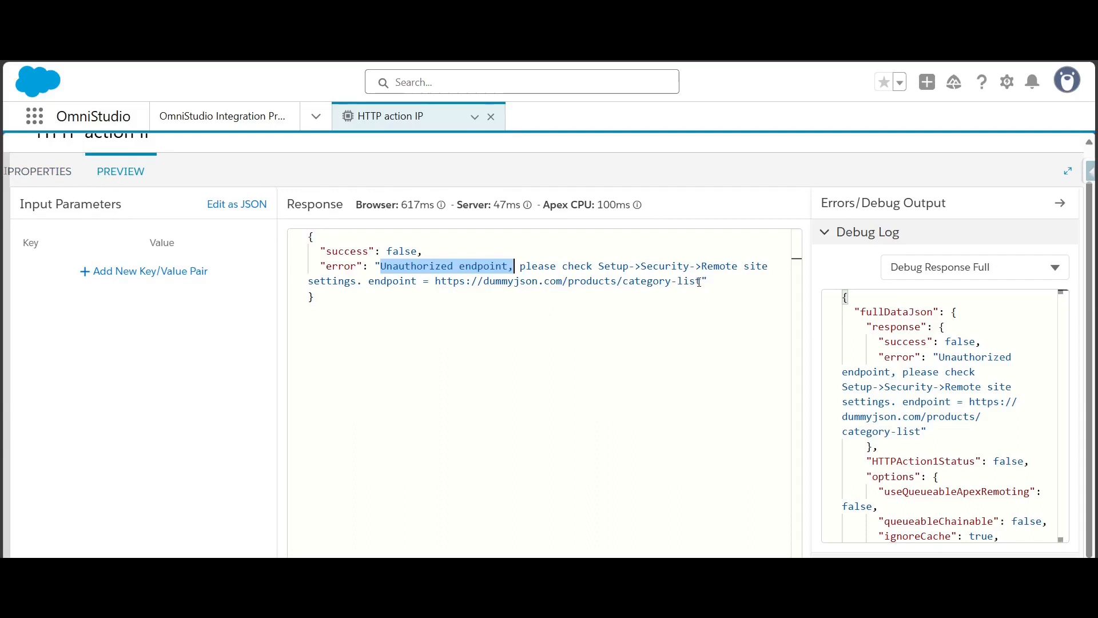
pyautogui.moveTo(701, 281); pyautogui.dragTo(569, 281)
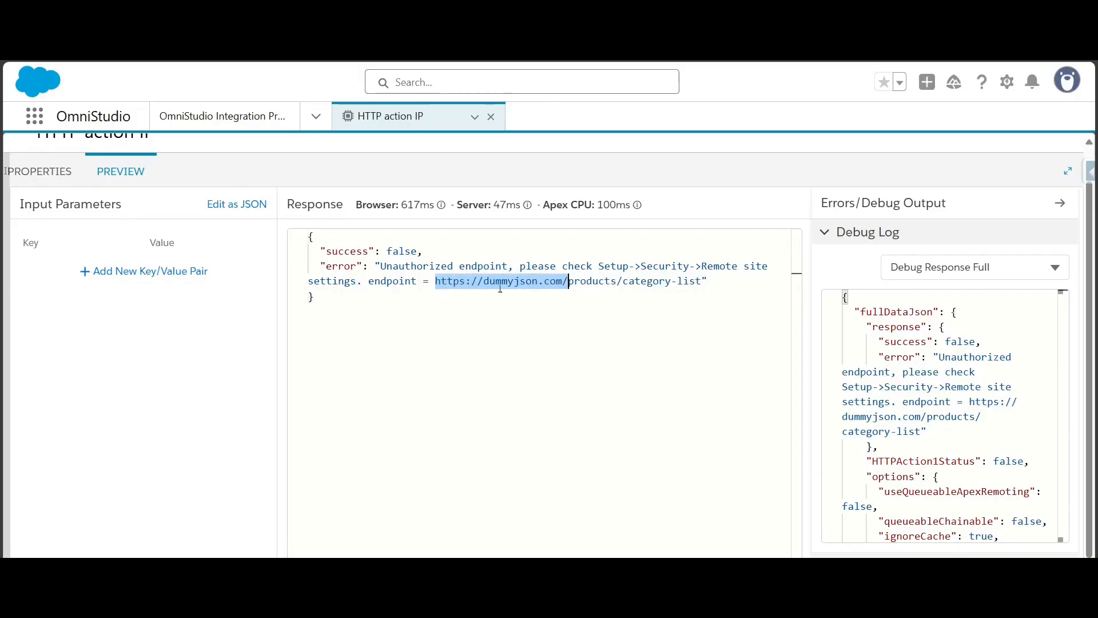
# - Open Salesforce Setup, search for "remote" and go to Remote Site Settings
pyautogui.click(1007, 83)
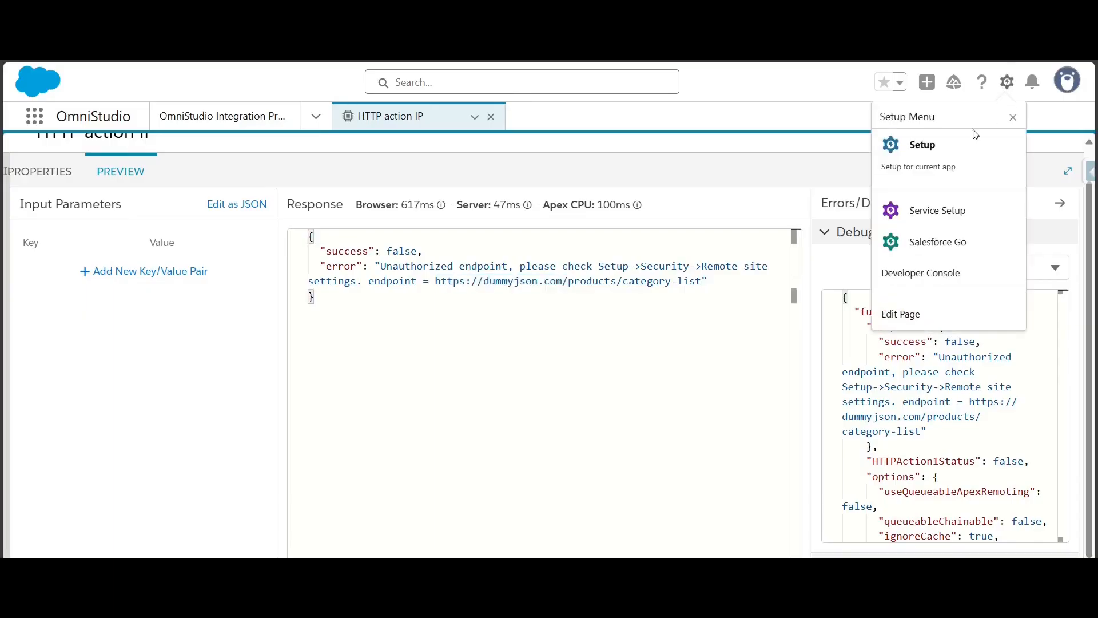
pyautogui.click(956, 152)
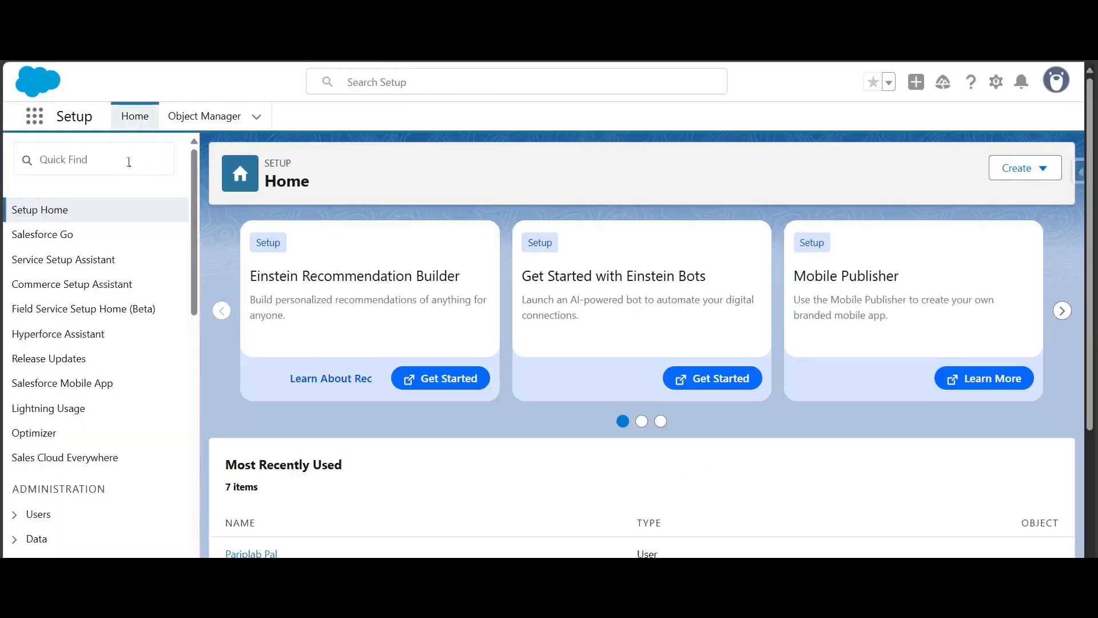
pyautogui.click(121, 158)
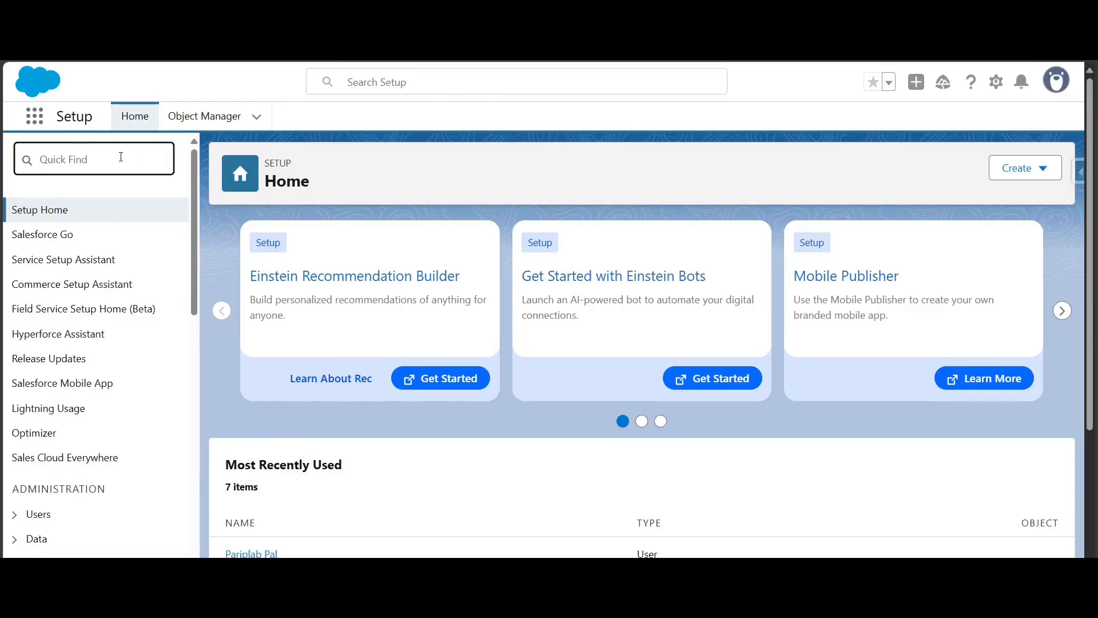
pyautogui.write('remote')
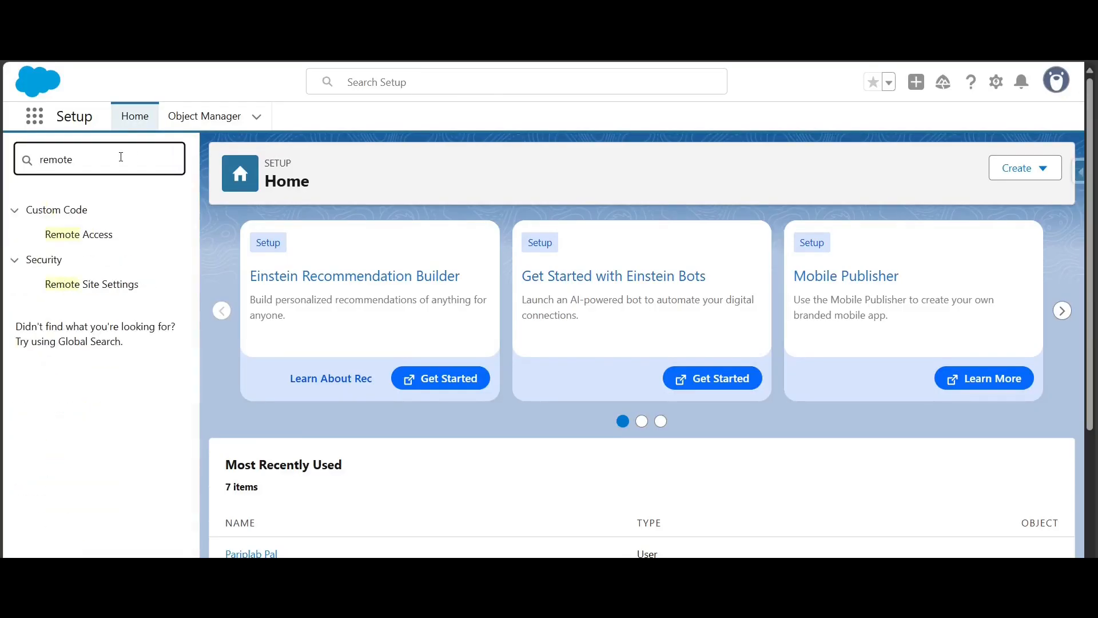
pyautogui.click(105, 286)
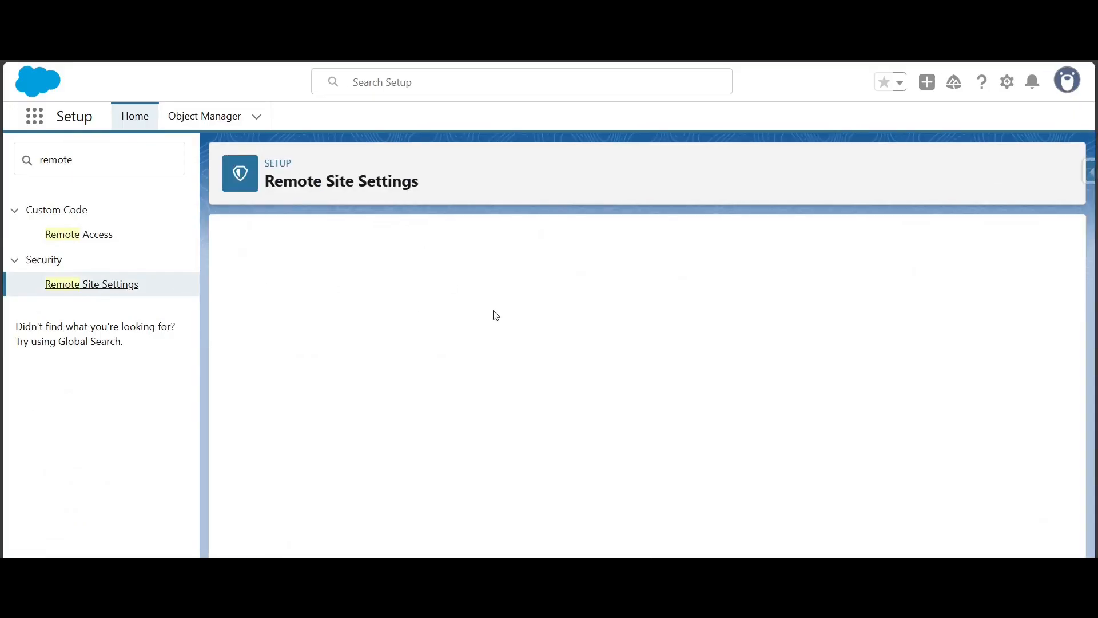
pyautogui.click(639, 331)
pyautogui.click(481, 330)
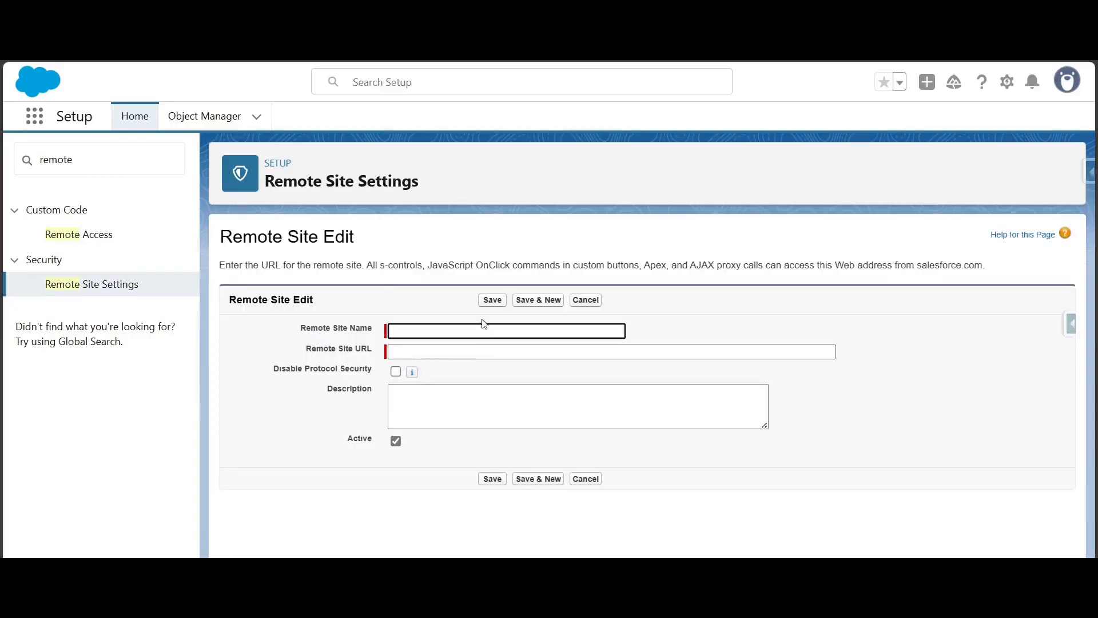
pyautogui.click(474, 350)
pyautogui.click(482, 398)
pyautogui.click(509, 325)
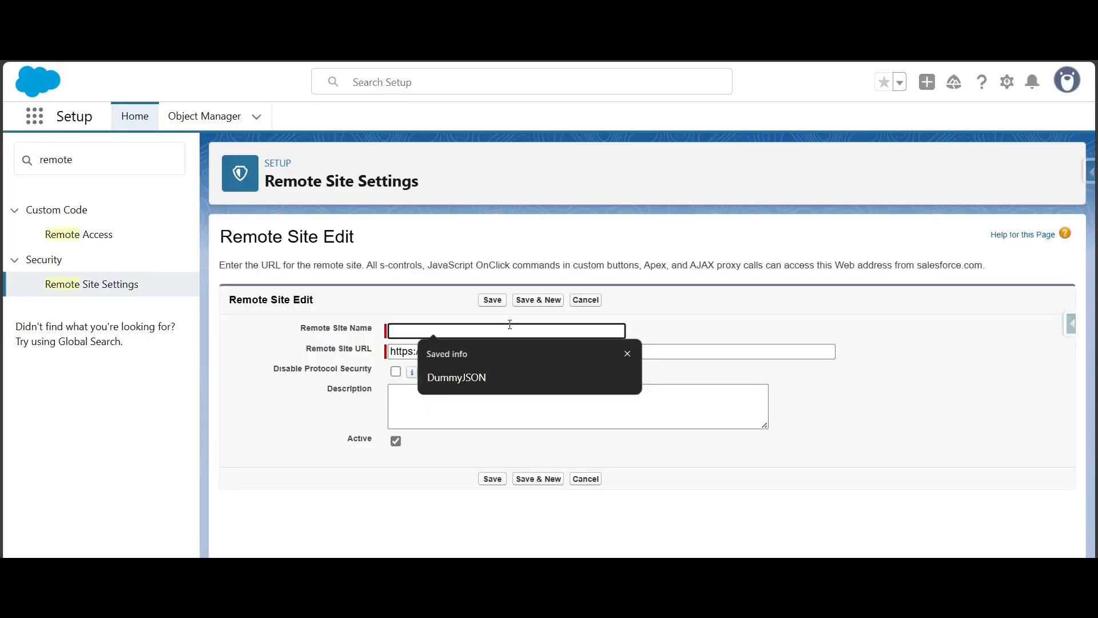
pyautogui.write('Dummy')
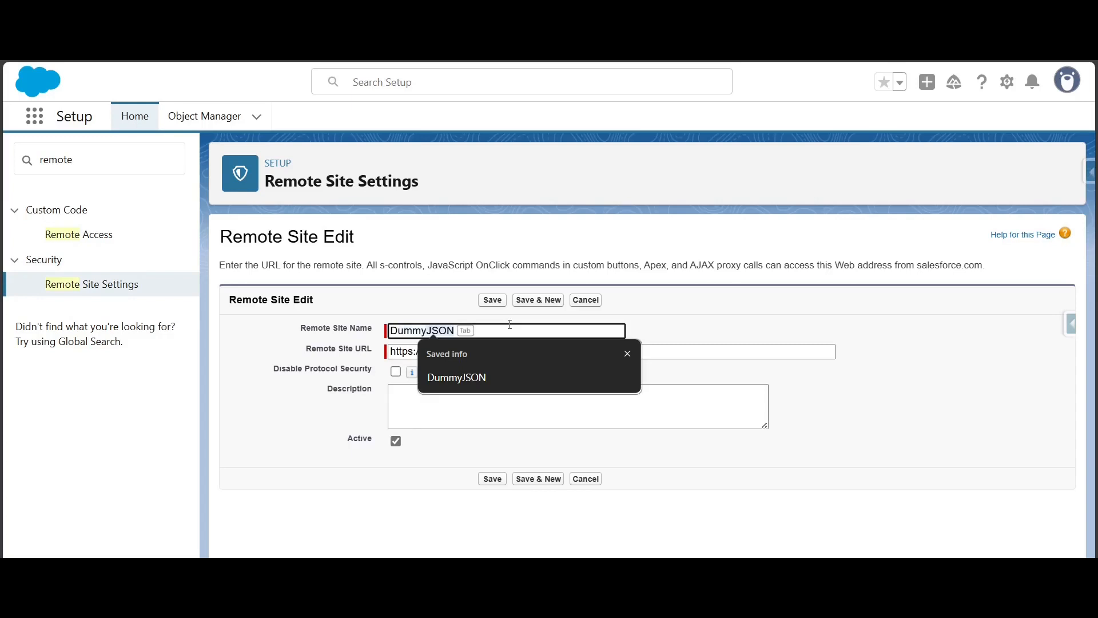
pyautogui.write('Json')
pyautogui.click(801, 303)
pyautogui.click(493, 301)
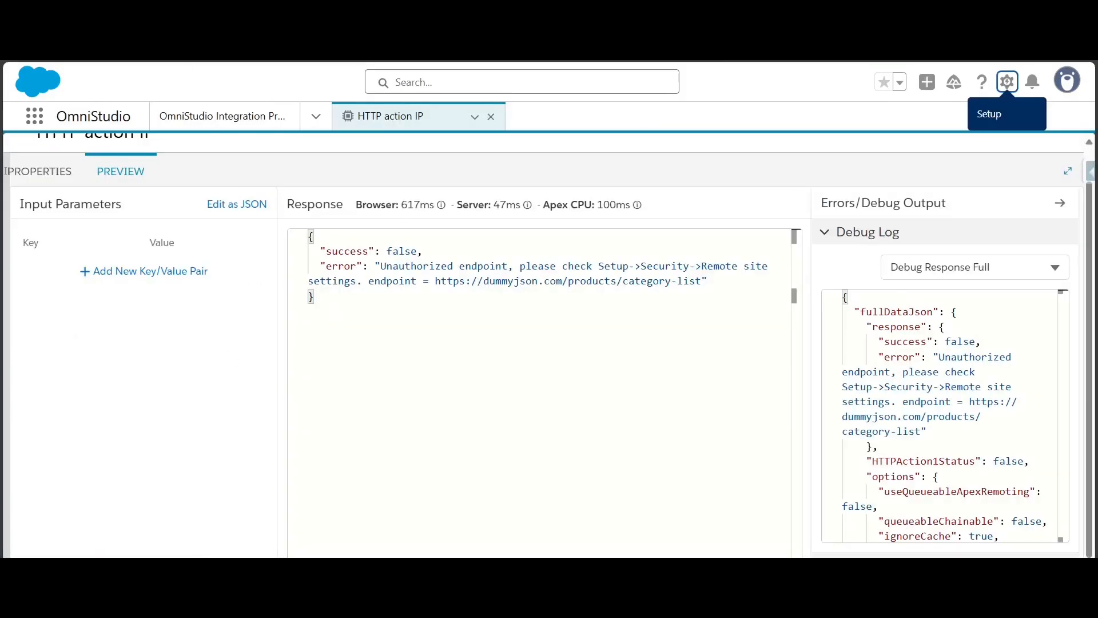
# - Execute the integration procedure again in preview and look through the returned category list
pyautogui.click(246, 567)
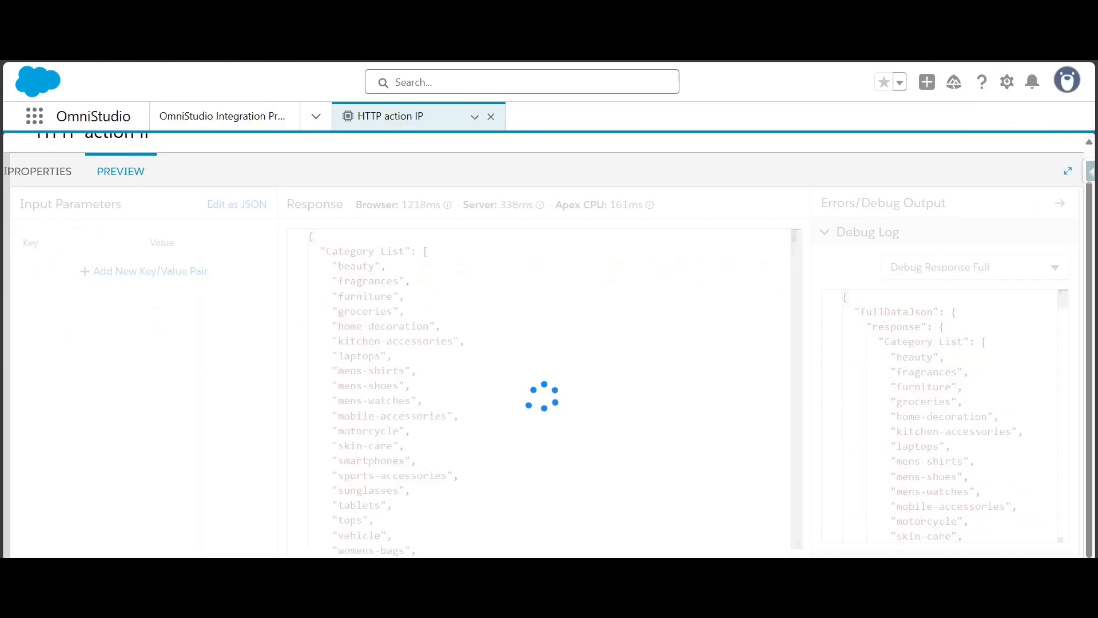
pyautogui.scroll(-1, 800, 405)
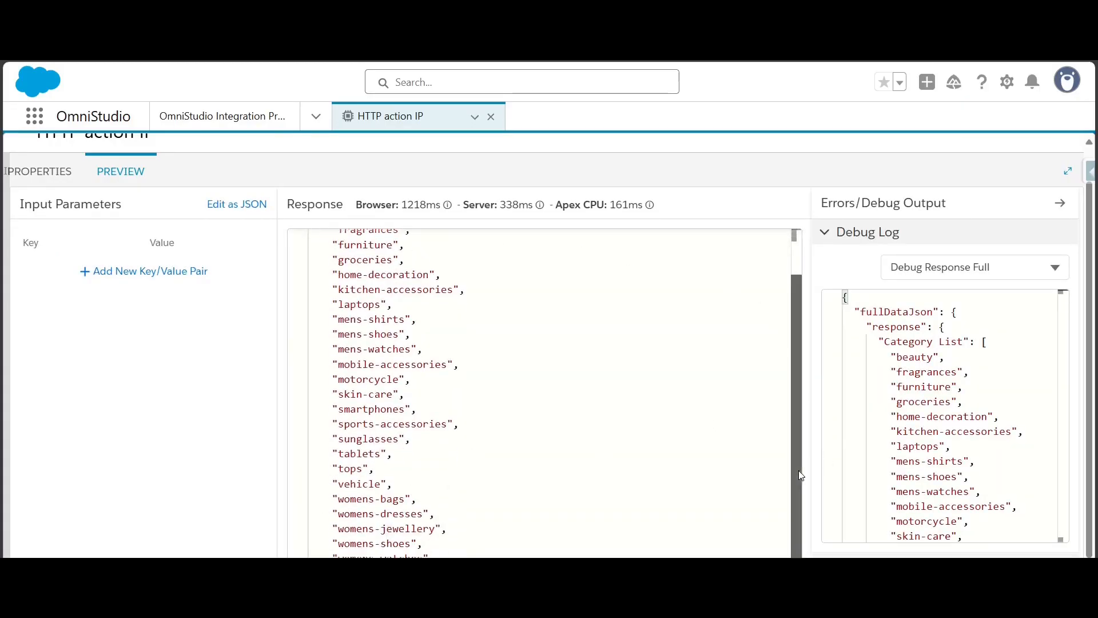
pyautogui.scroll(1, 643, 396)
# - Examine the HTTP method, path and REST options of HTTPAction1, and rerun the integration procedure in preview
pyautogui.click(34, 172)
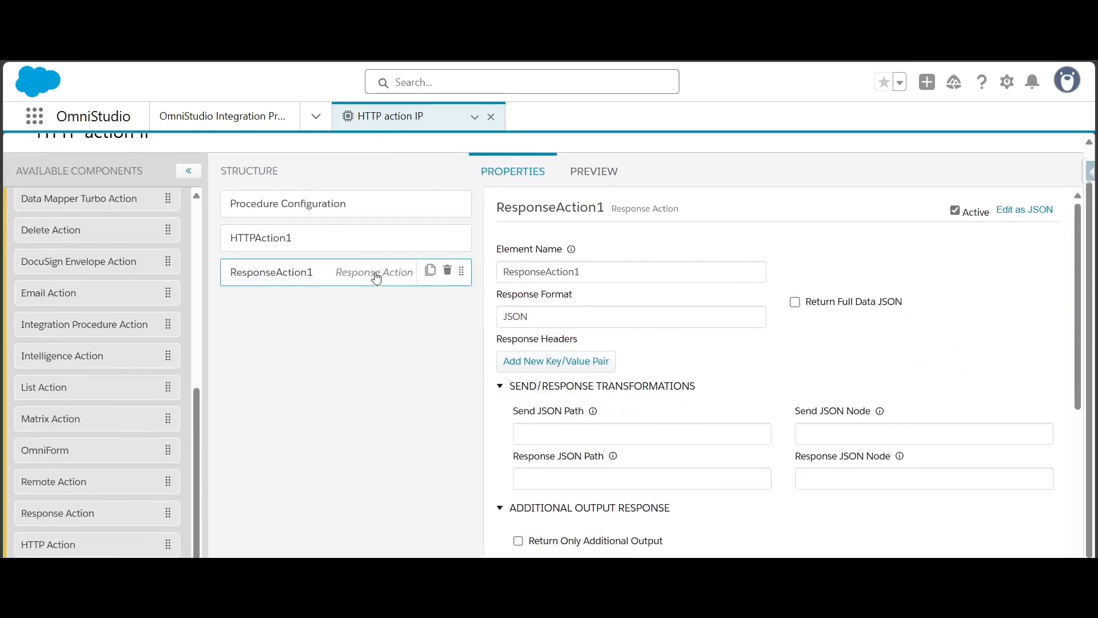
pyautogui.click(372, 247)
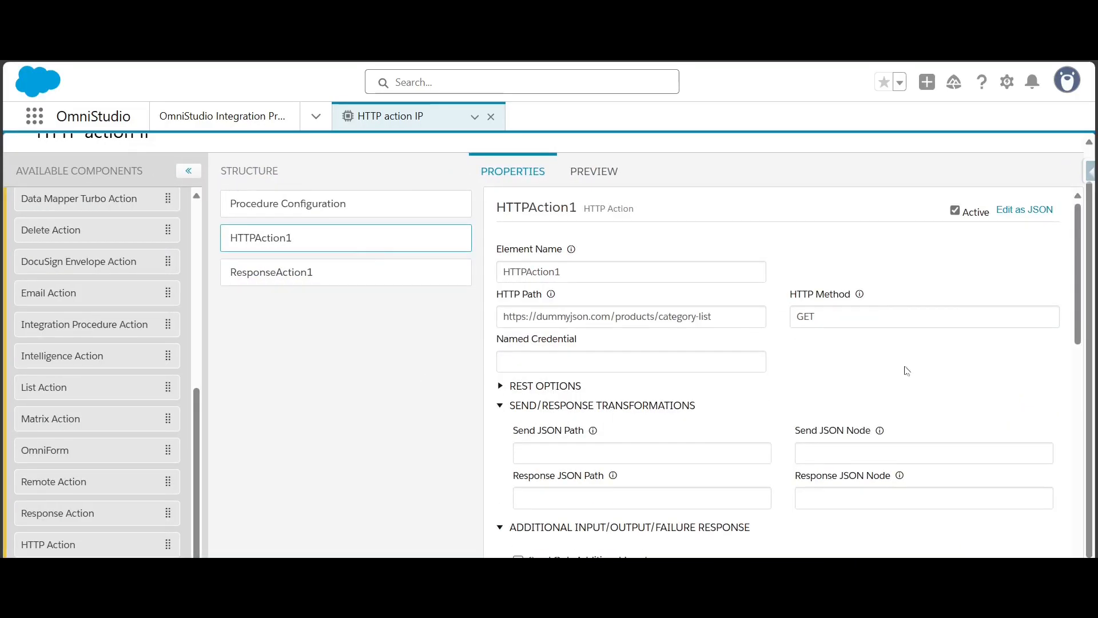
pyautogui.scroll(-2, 916, 297)
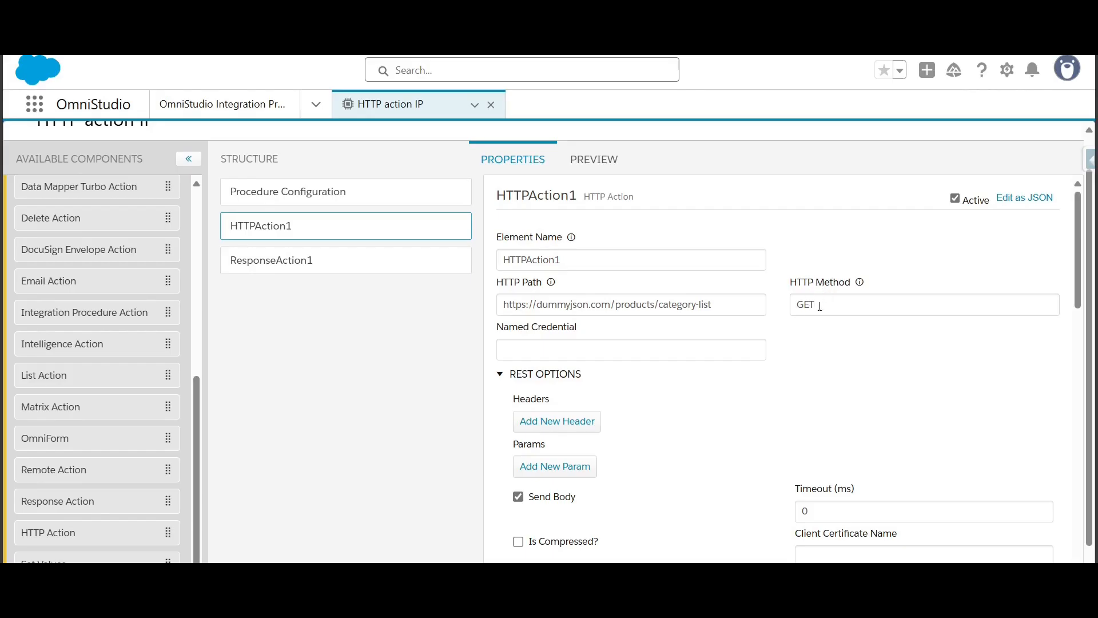
pyautogui.moveTo(820, 306); pyautogui.dragTo(783, 305)
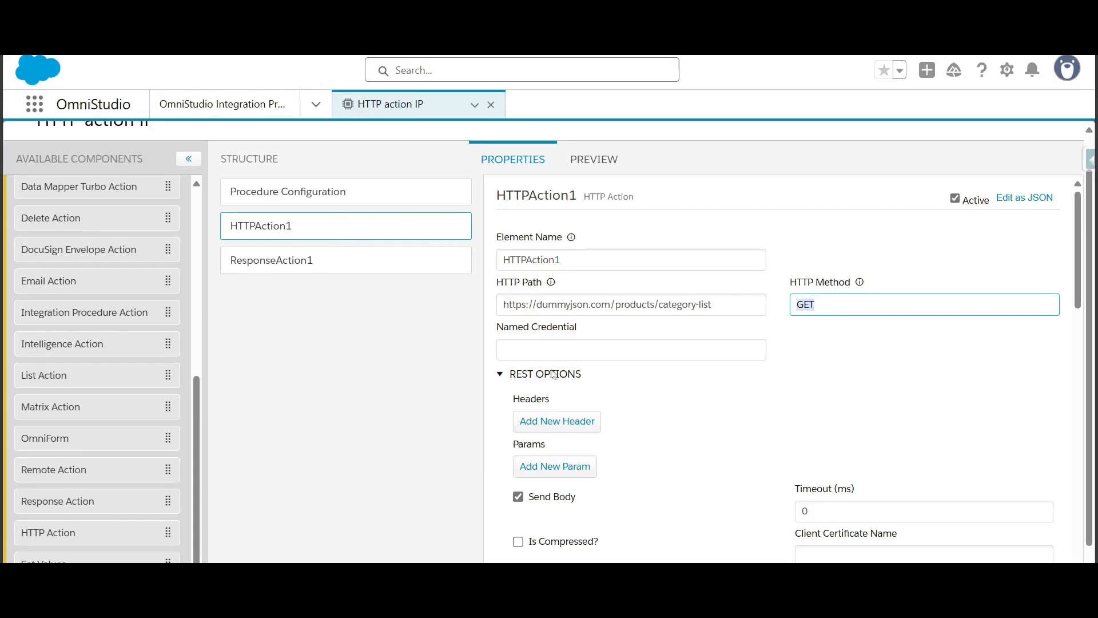
pyautogui.click(723, 307)
pyautogui.moveTo(642, 304); pyautogui.dragTo(496, 305)
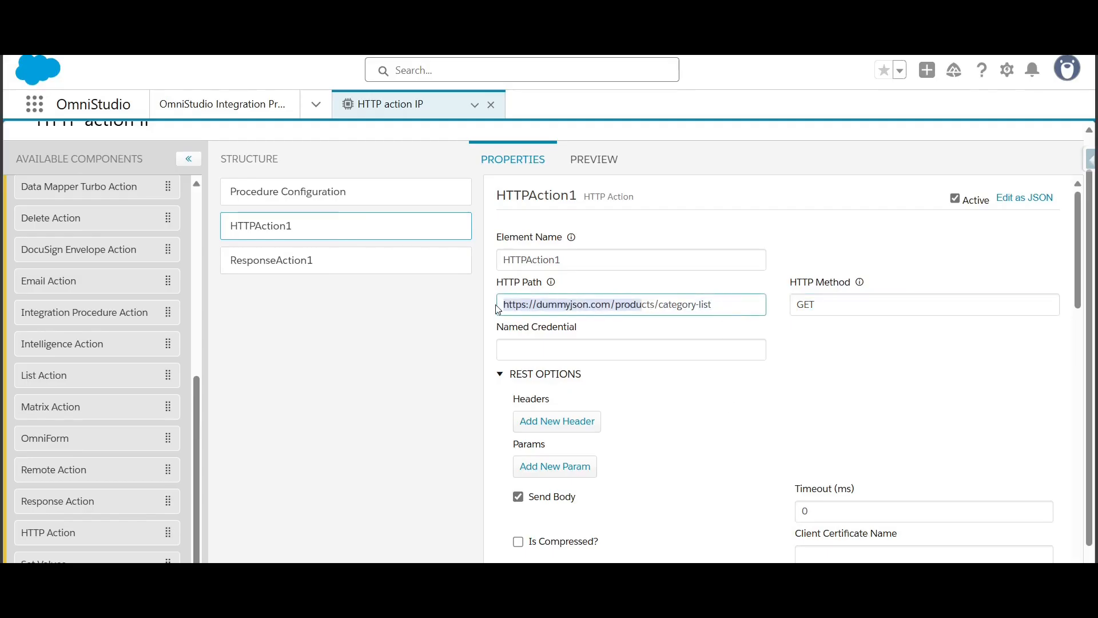
pyautogui.click(721, 299)
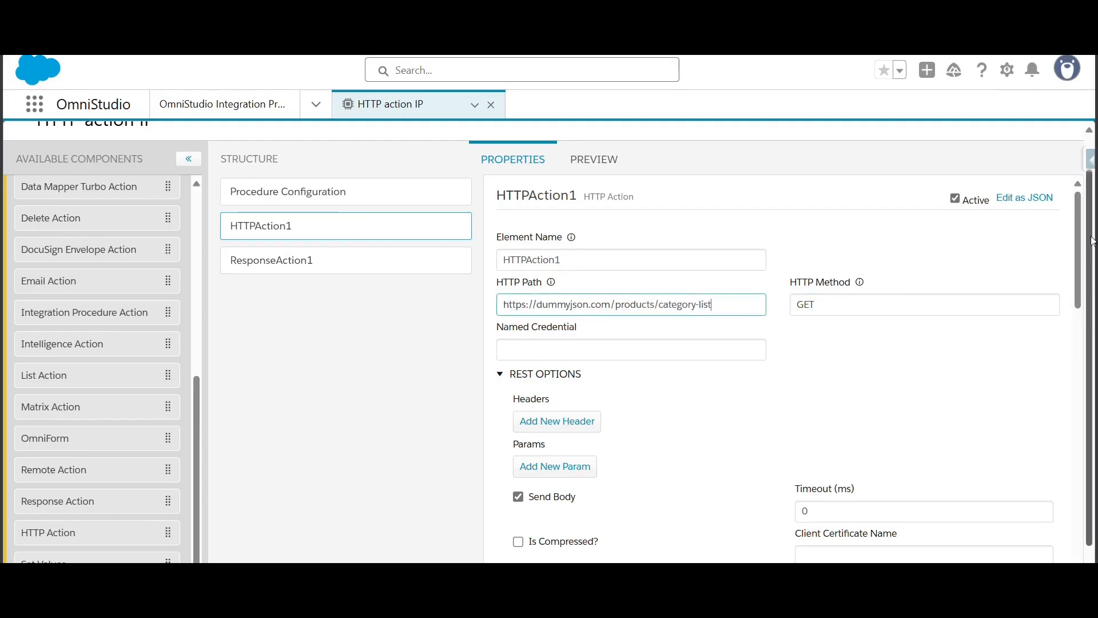
pyautogui.moveTo(1078, 243)
pyautogui.mouseDown()
pyautogui.moveTo(1080, 299)
pyautogui.moveTo(1081, 230)
pyautogui.mouseUp()
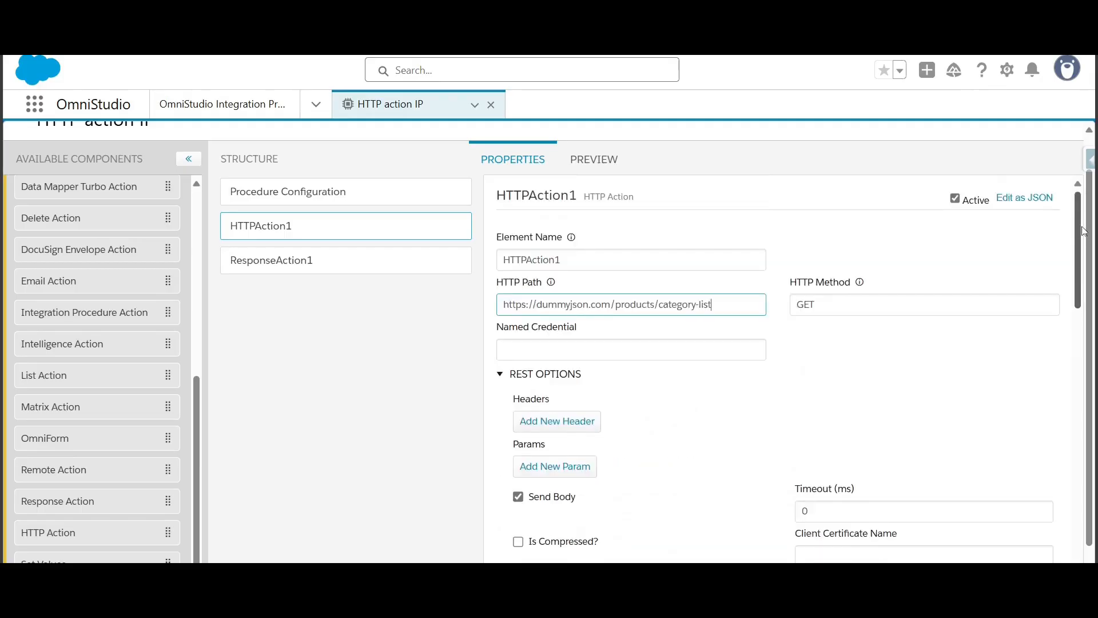
pyautogui.click(603, 163)
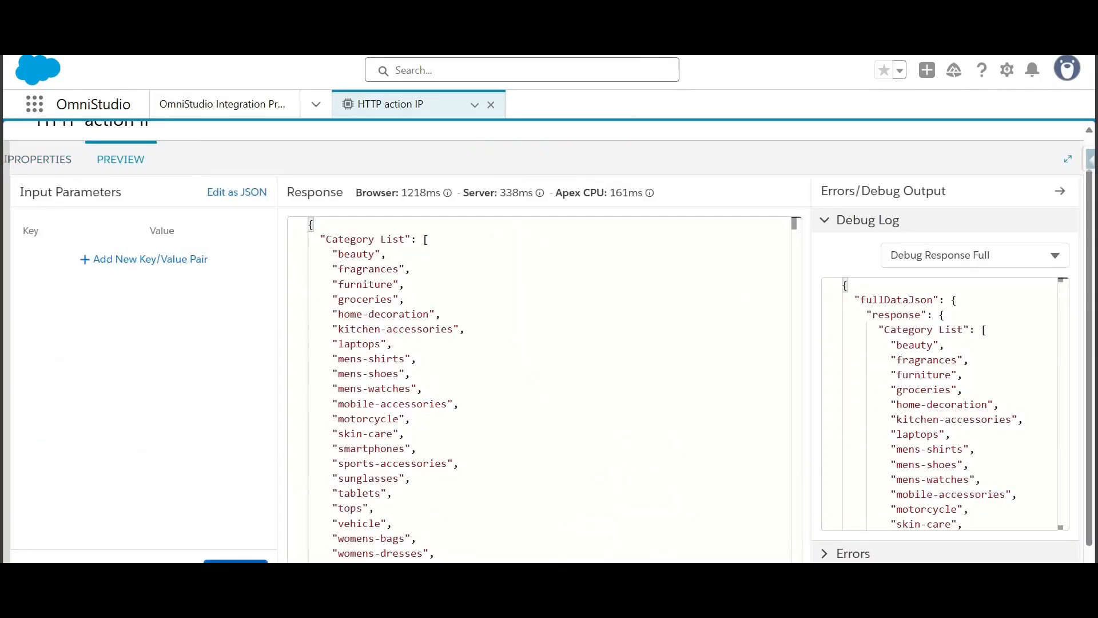
pyautogui.click(235, 562)
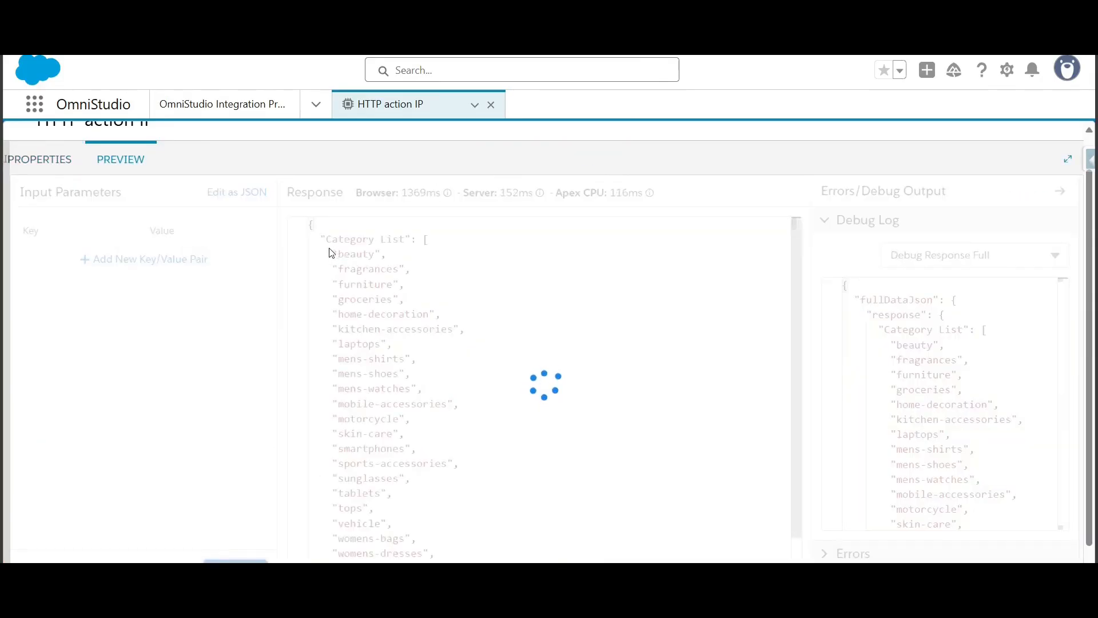
# - Deactivate HTTPAction1 and add a second HTTP Action between it and ResponseAction1
pyautogui.click(39, 159)
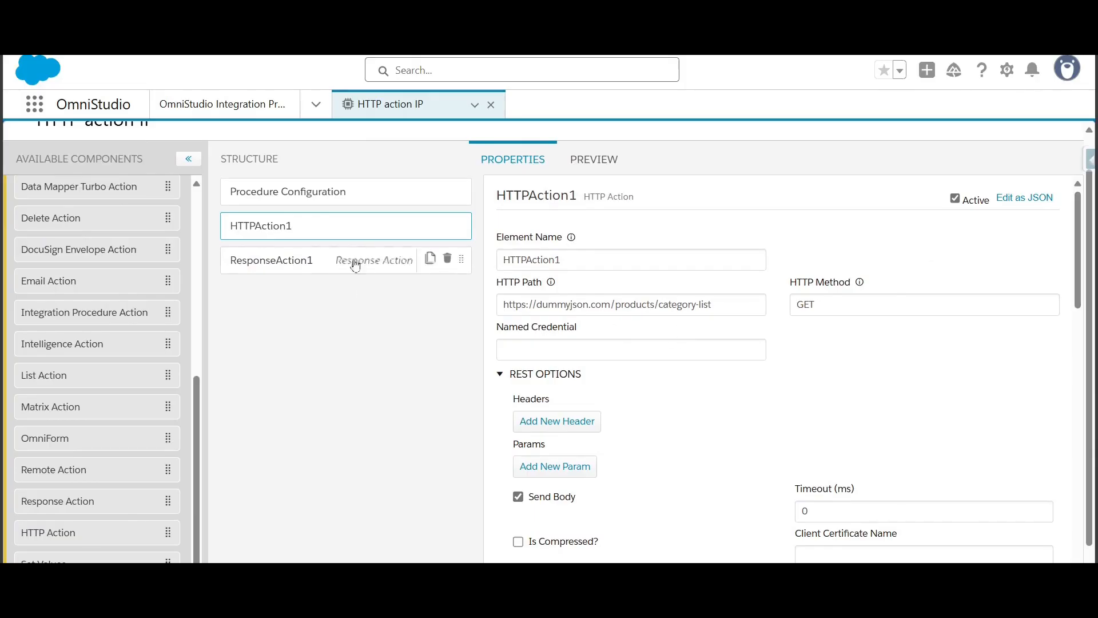
pyautogui.click(955, 200)
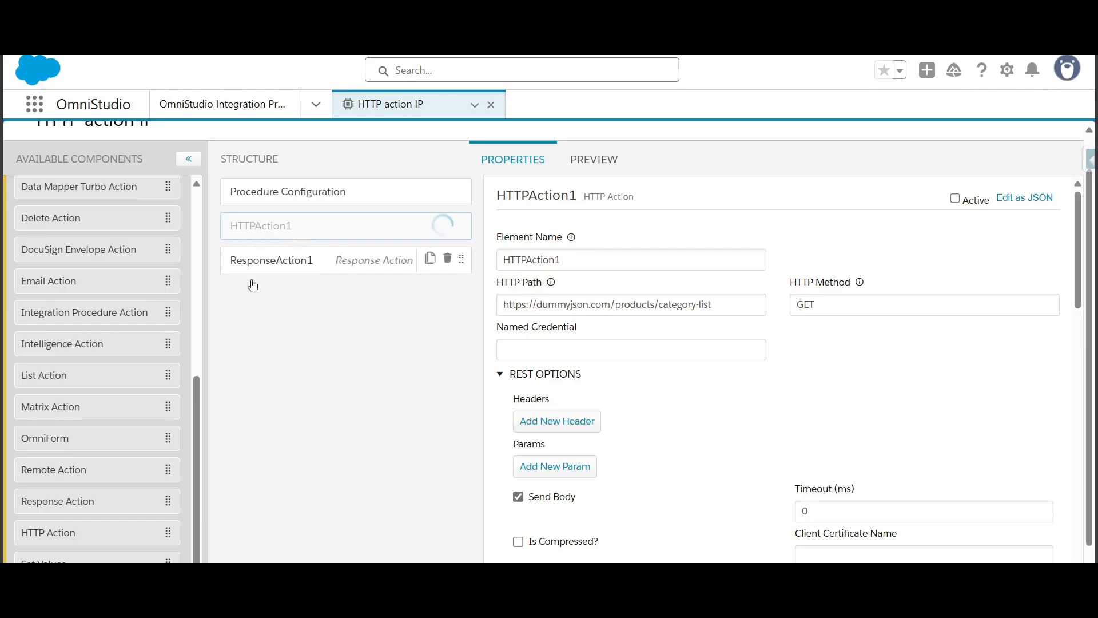
pyautogui.moveTo(106, 523); pyautogui.dragTo(324, 251)
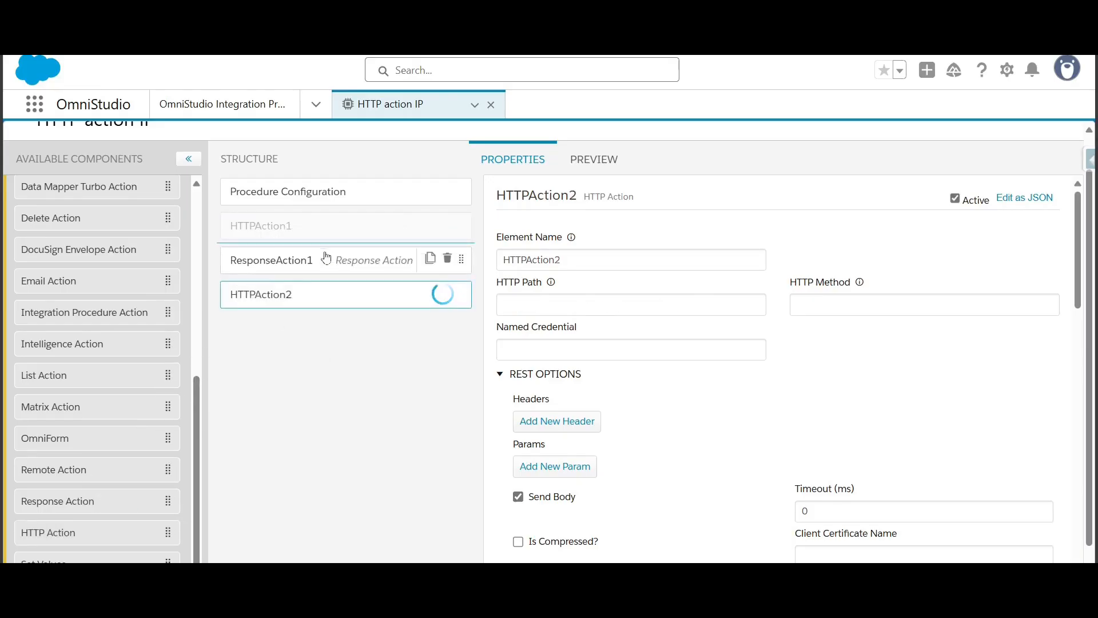
pyautogui.moveTo(323, 295); pyautogui.dragTo(321, 248)
pyautogui.moveTo(270, 297); pyautogui.dragTo(355, 233)
pyautogui.click(357, 226)
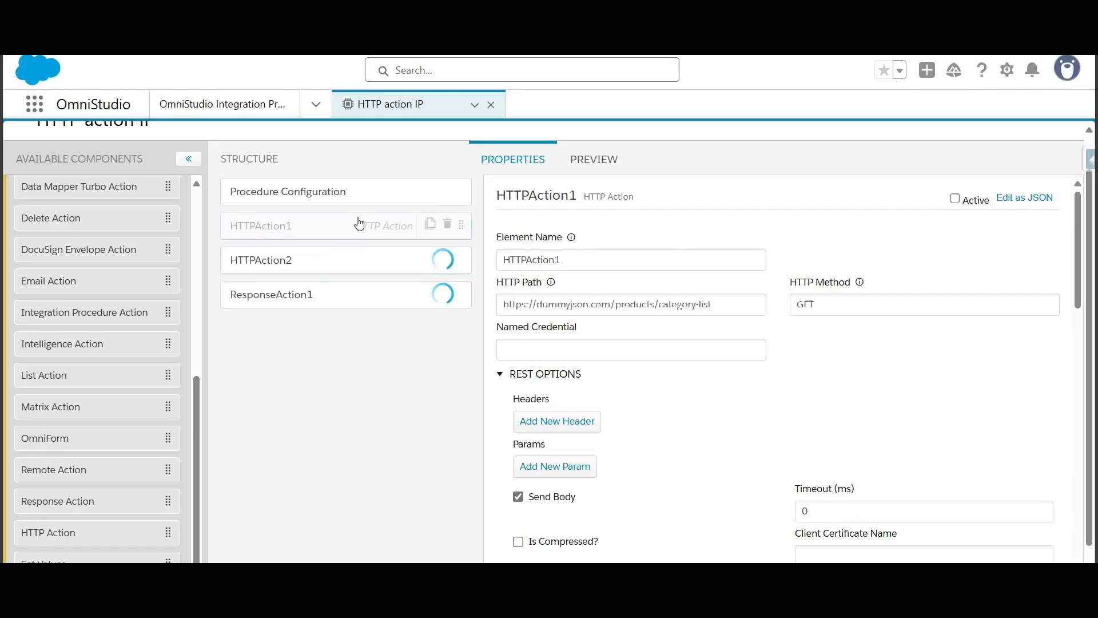
pyautogui.moveTo(431, 230)
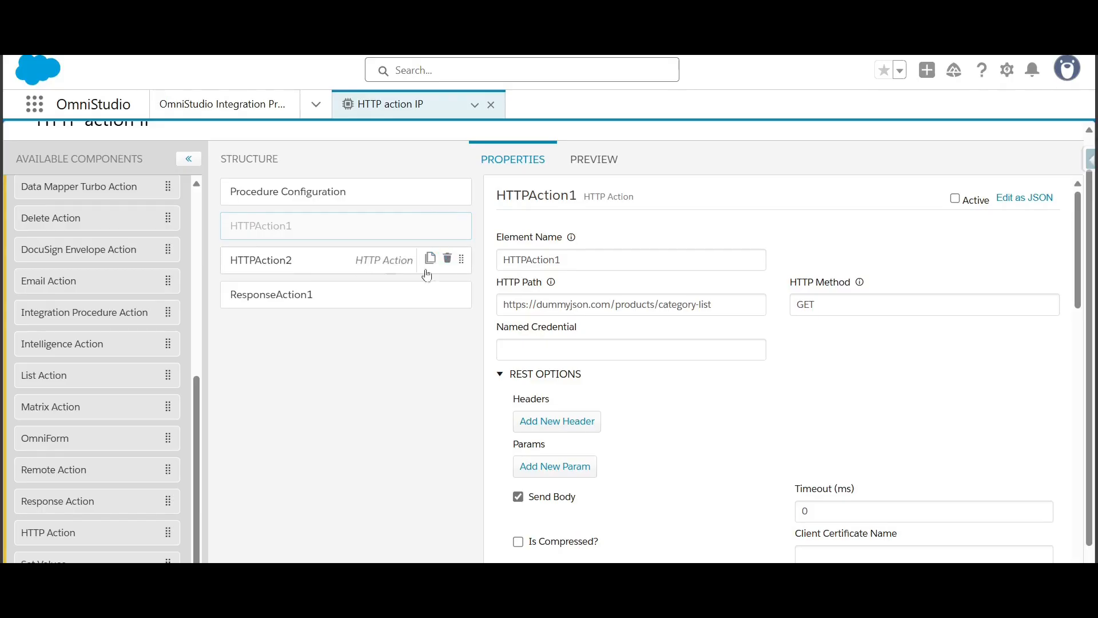
# - Rename the new HTTP Action element to HTTPActionPost
pyautogui.click(330, 267)
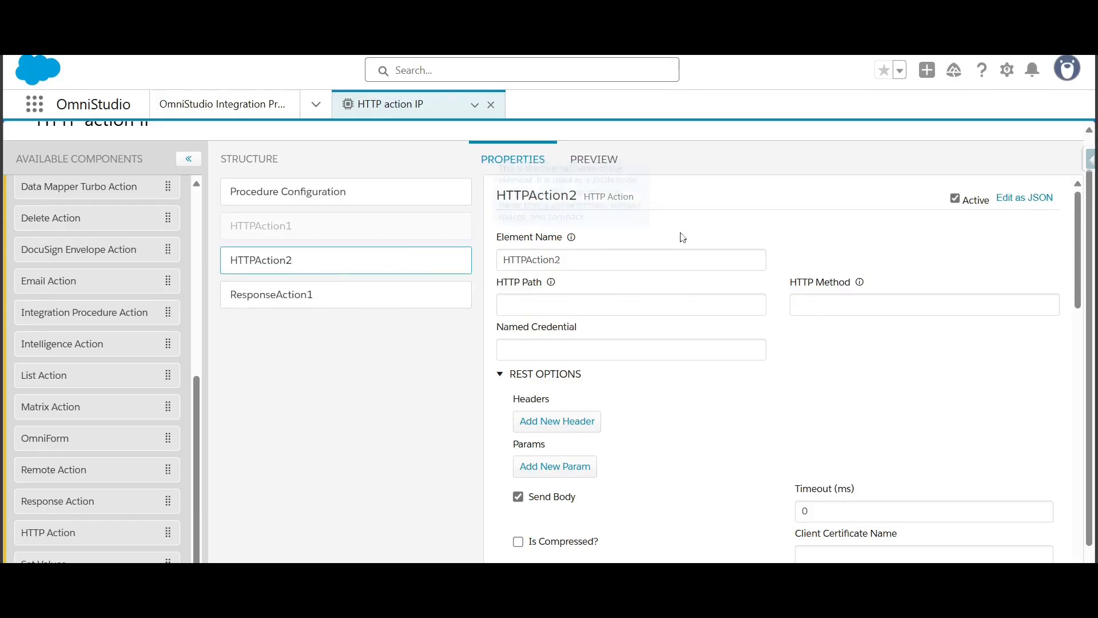
pyautogui.click(579, 260)
pyautogui.press('BackSpace')
pyautogui.write('Post')
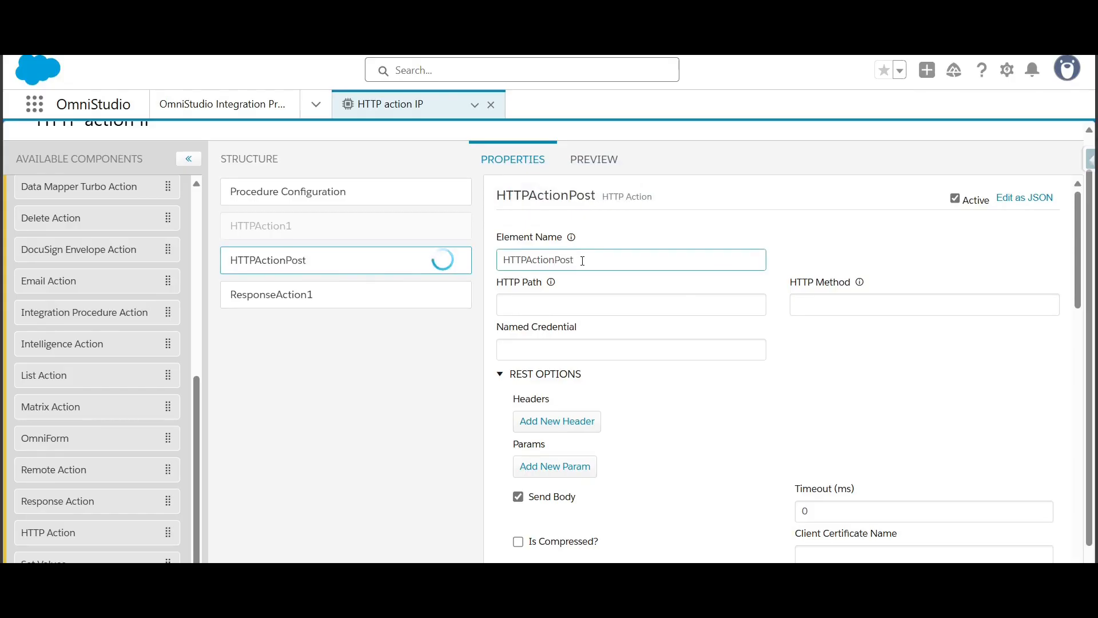
pyautogui.doubleClick(582, 261)
pyautogui.click(591, 308)
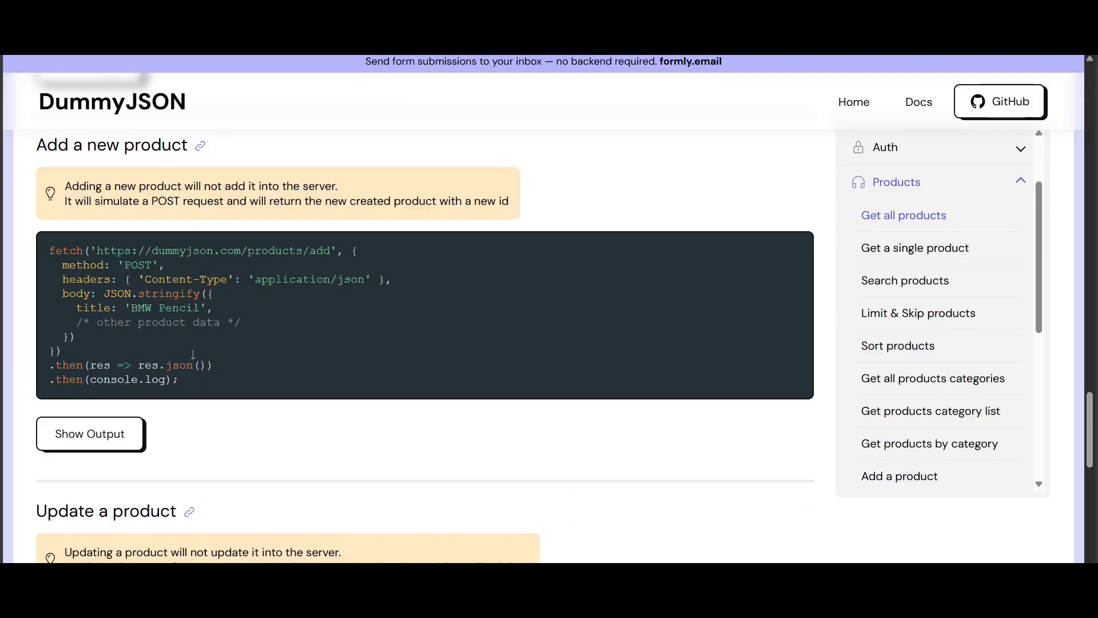
pyautogui.moveTo(91, 250); pyautogui.dragTo(326, 264)
pyautogui.tripleClick(329, 264)
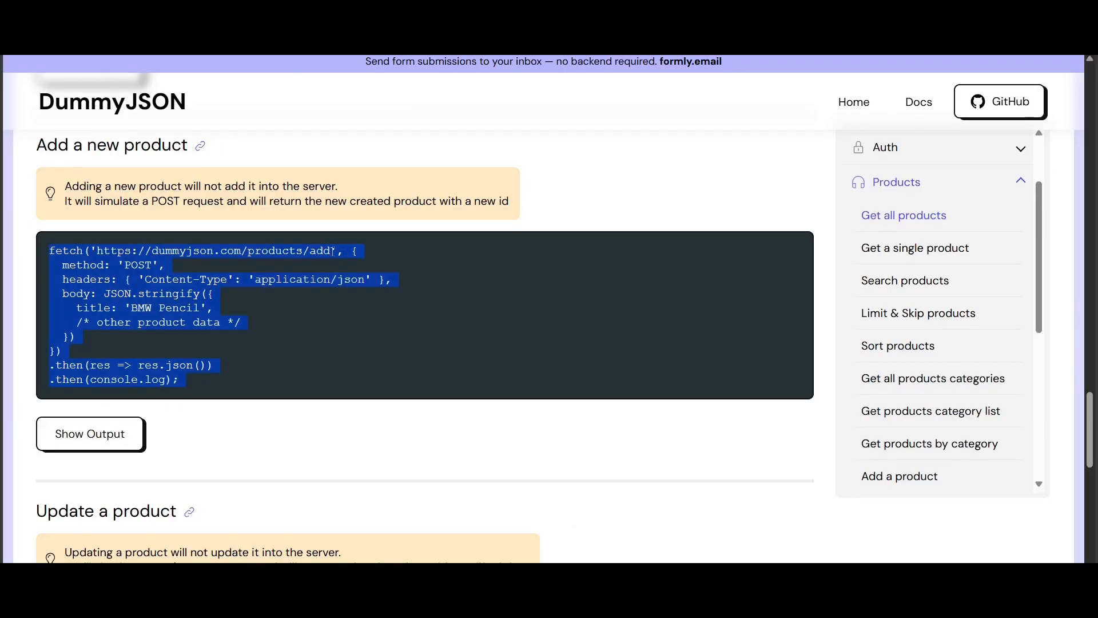
pyautogui.doubleClick(334, 252)
pyautogui.hotkey('ctrl', 'c')
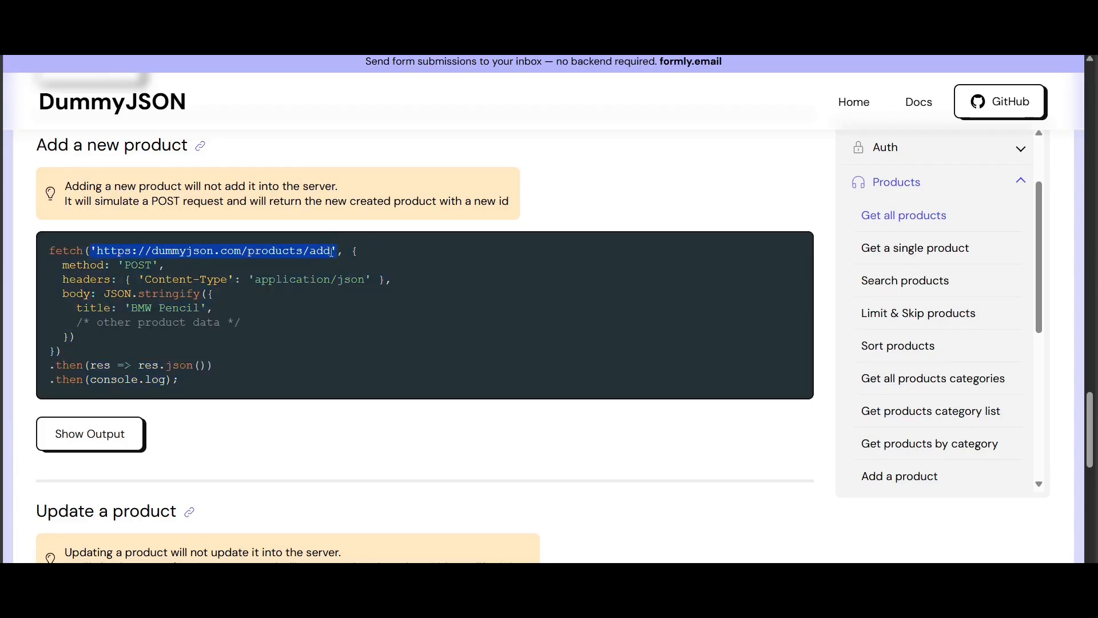
# - Show the sample output of the "Add a new product" example and examine its fields
pyautogui.tripleClick(321, 334)
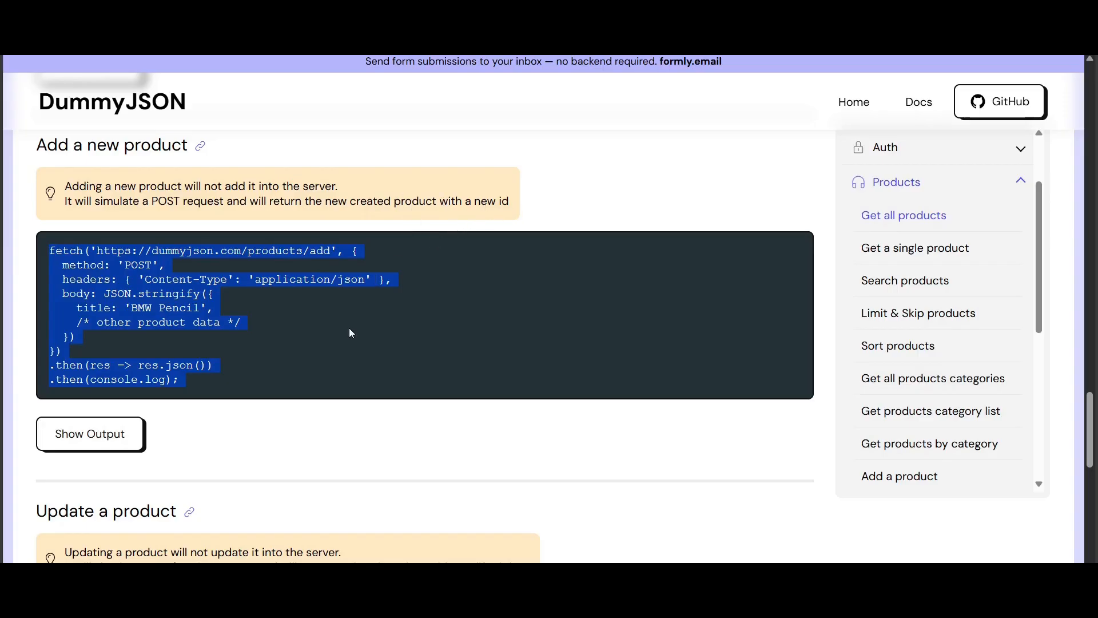
pyautogui.click(118, 436)
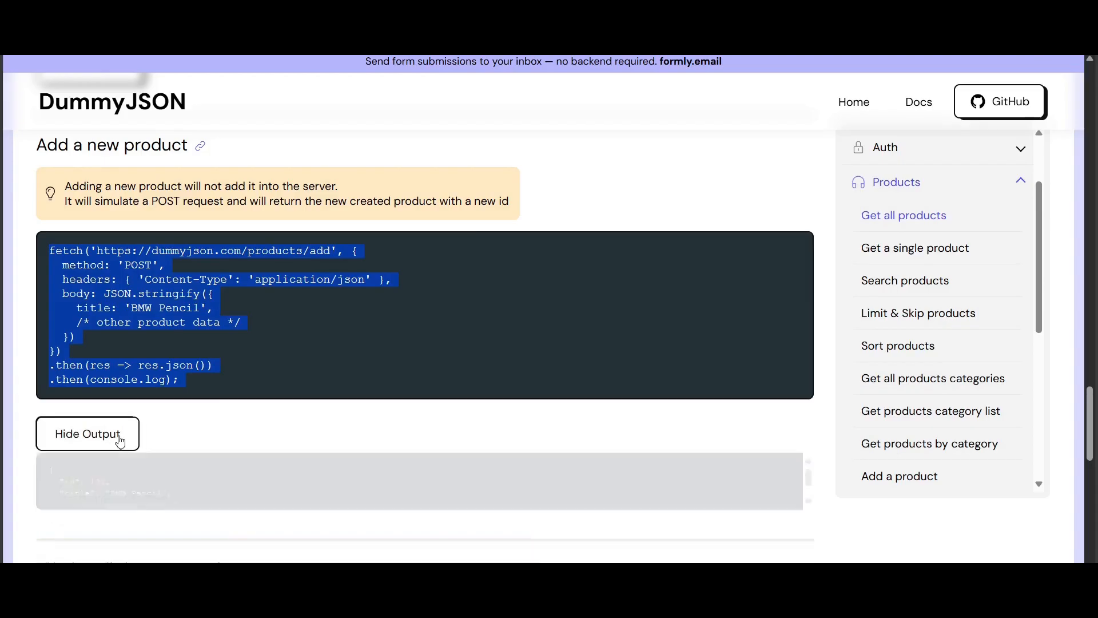
pyautogui.moveTo(51, 479); pyautogui.dragTo(73, 531)
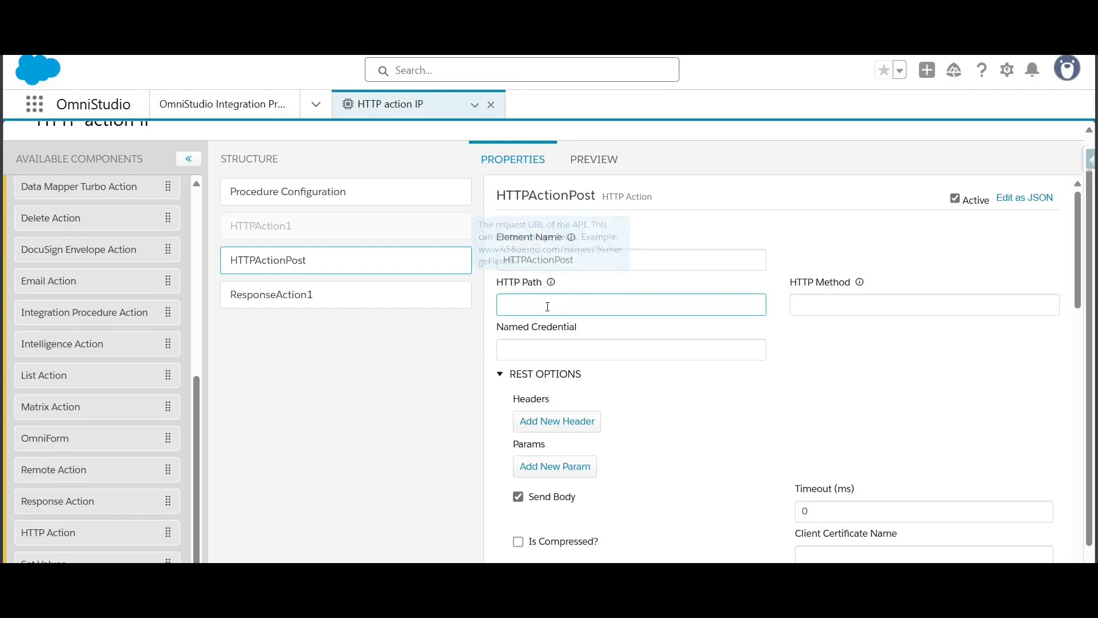
pyautogui.hotkey('ctrl', 'v')
pyautogui.press('BackSpace')
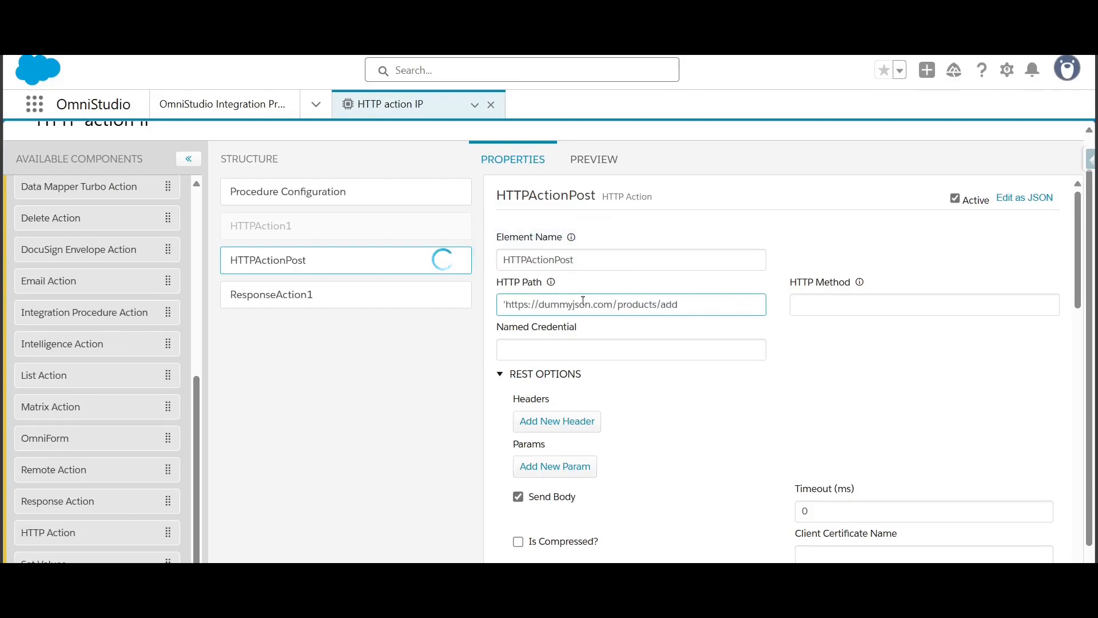
pyautogui.press('BackSpace')
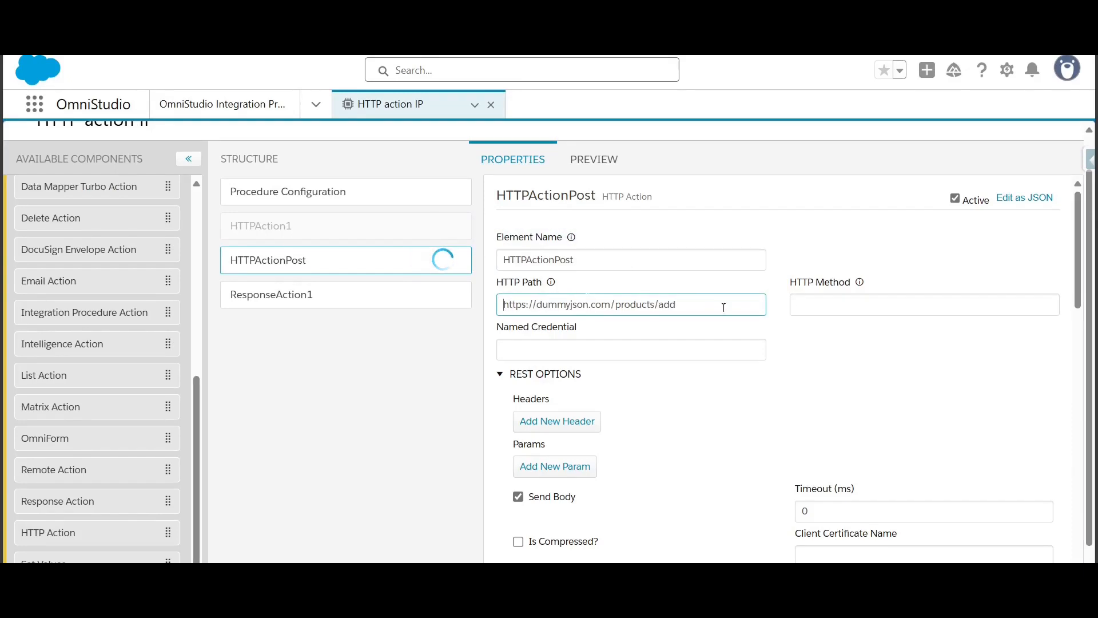
pyautogui.click(830, 295)
pyautogui.write('POST')
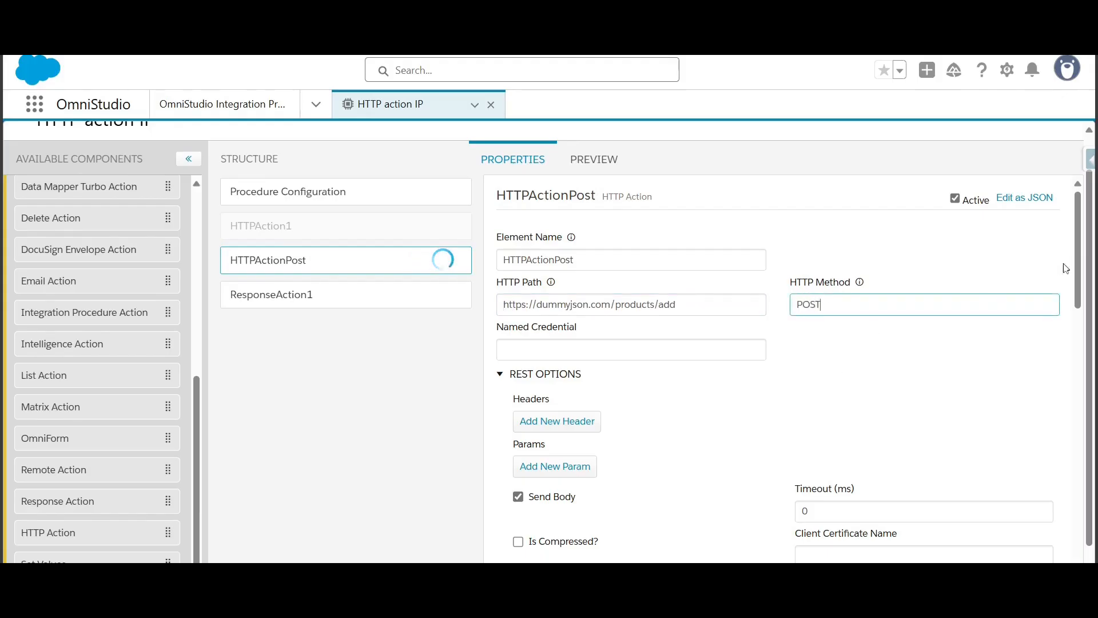
# - Add a REST header to HTTPActionPost with the key Content-Type, copied from the DummyJSON example without its quotes
pyautogui.moveTo(1075, 277); pyautogui.dragTo(1075, 307)
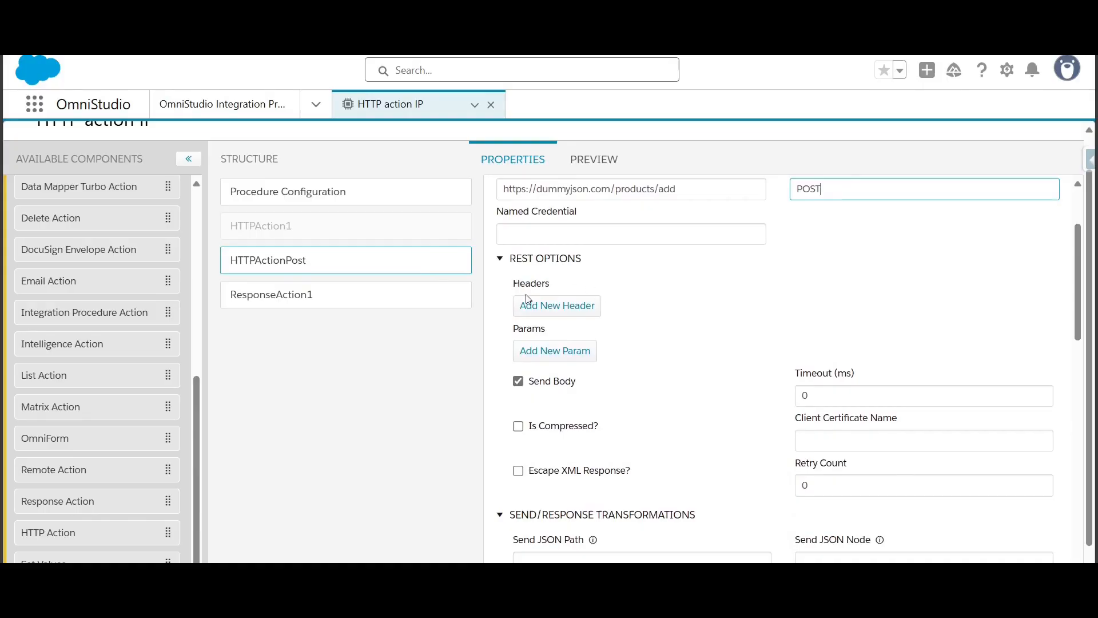
pyautogui.click(538, 312)
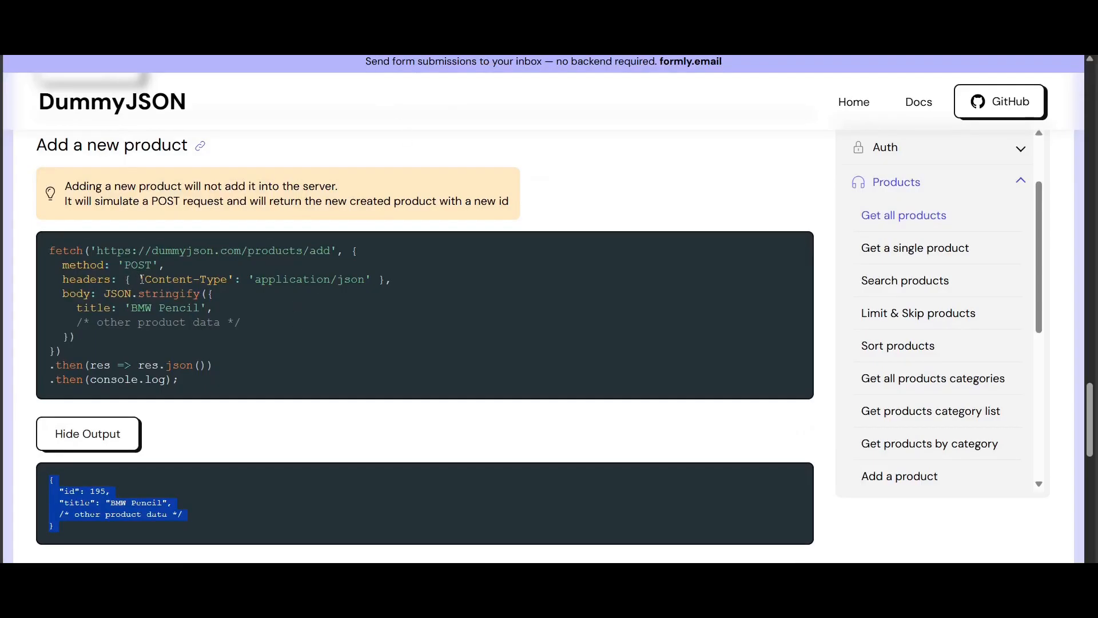
pyautogui.moveTo(143, 280); pyautogui.dragTo(227, 279)
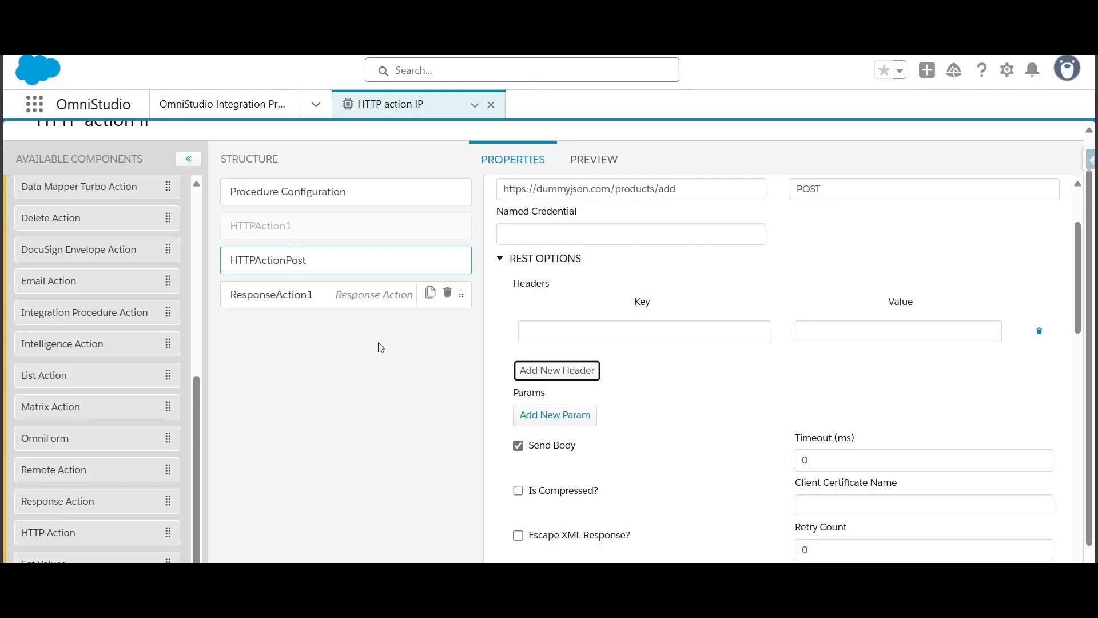
pyautogui.click(588, 328)
pyautogui.write("'Content-Type")
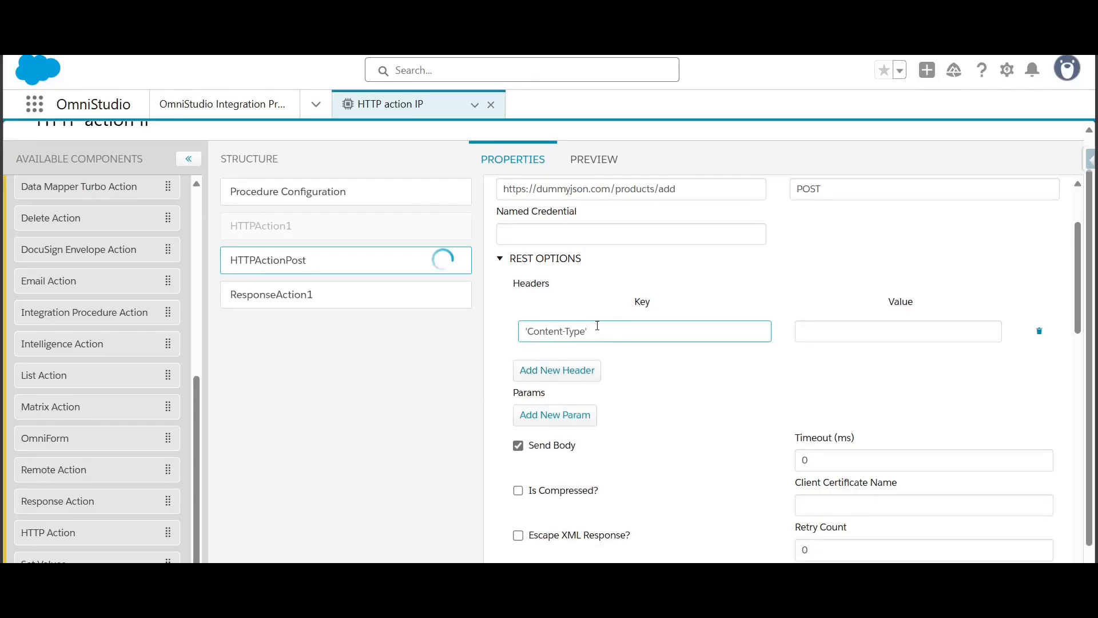
pyautogui.click(531, 331)
pyautogui.press('BackSpace')
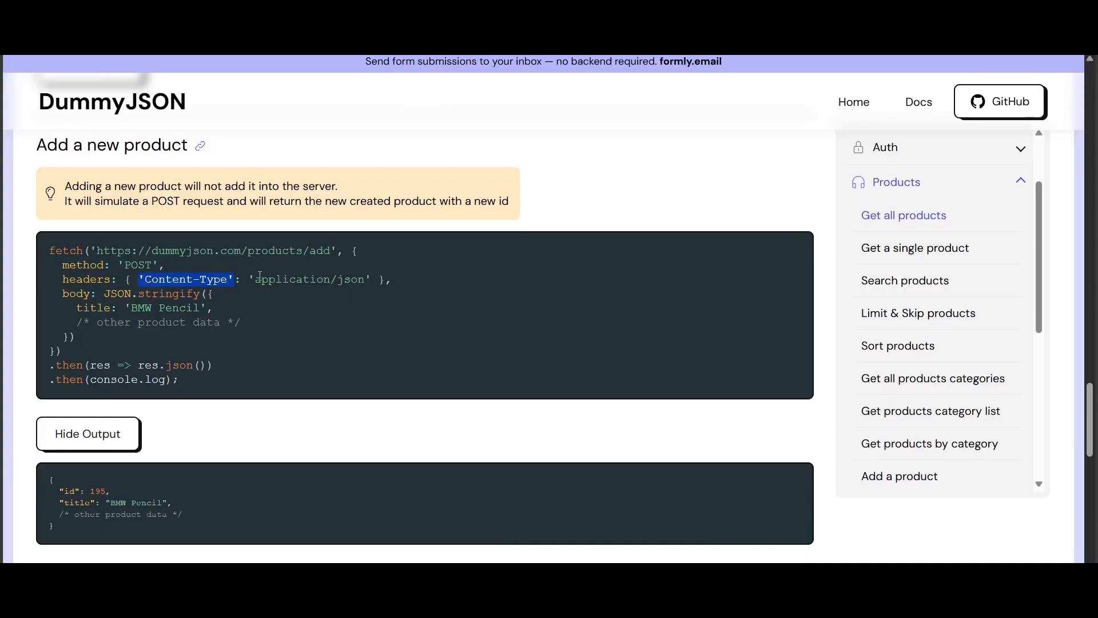
# - Set the Content-Type header's value to application/json, copied from the DummyJSON example without its quotes
pyautogui.moveTo(256, 280); pyautogui.dragTo(365, 283)
pyautogui.hotkey('alt', 'Tab')
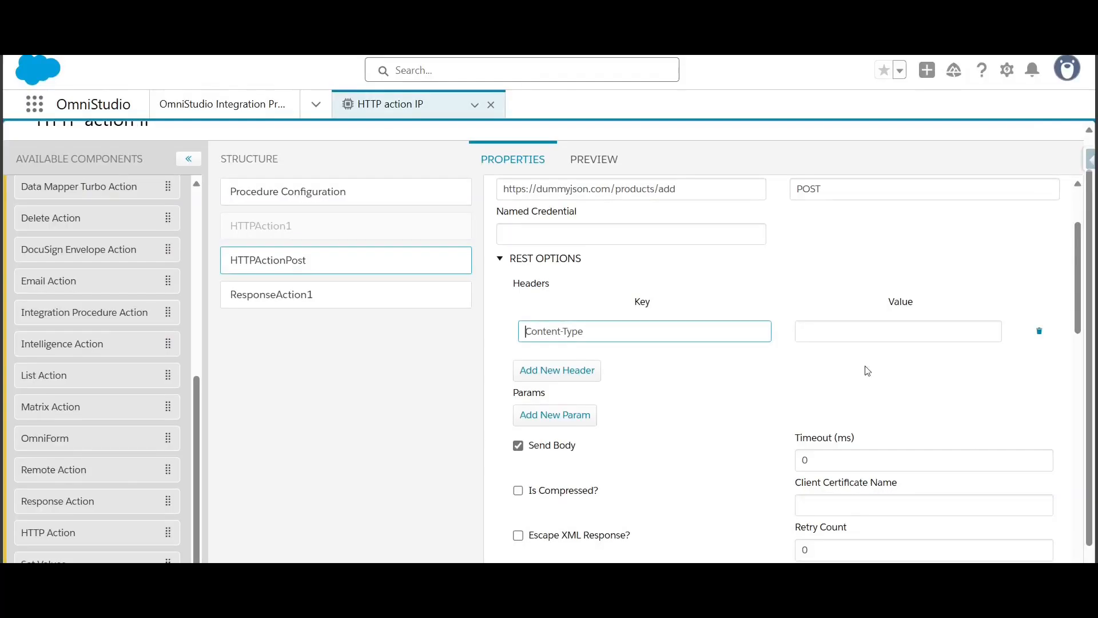
pyautogui.click(849, 336)
pyautogui.write("'application/json'")
pyautogui.press('BackSpace')
pyautogui.press('Home')
pyautogui.press('Right')
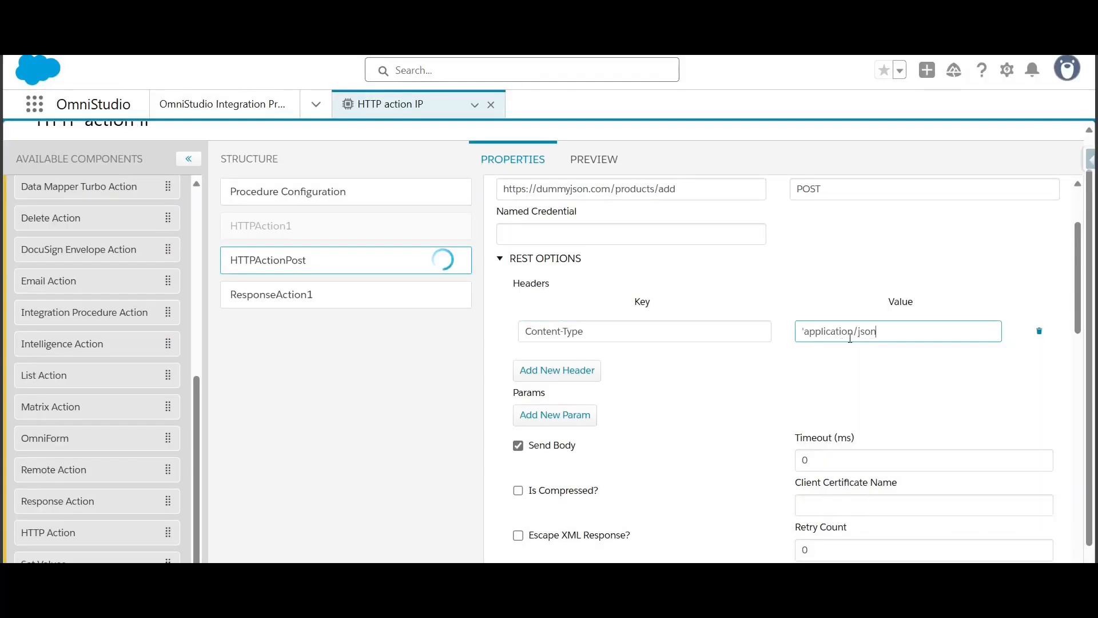
pyautogui.press('BackSpace')
pyautogui.click(686, 433)
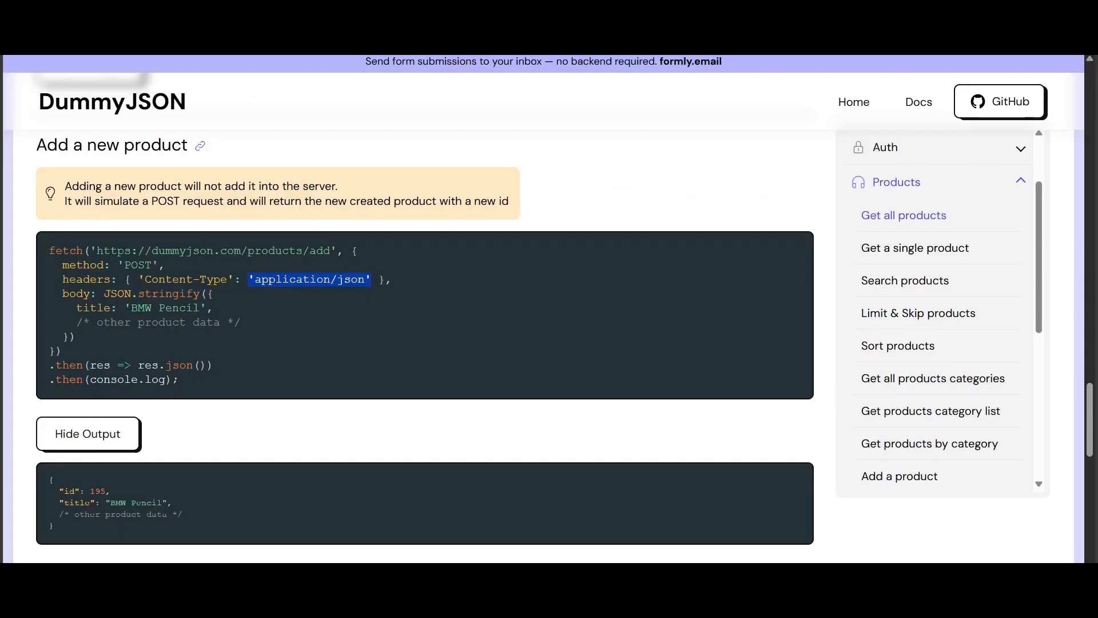
# - Set ResponseAction1's Send JSON Path to HTTPActionPost, copied from the POST action's element name
pyautogui.doubleClick(92, 308)
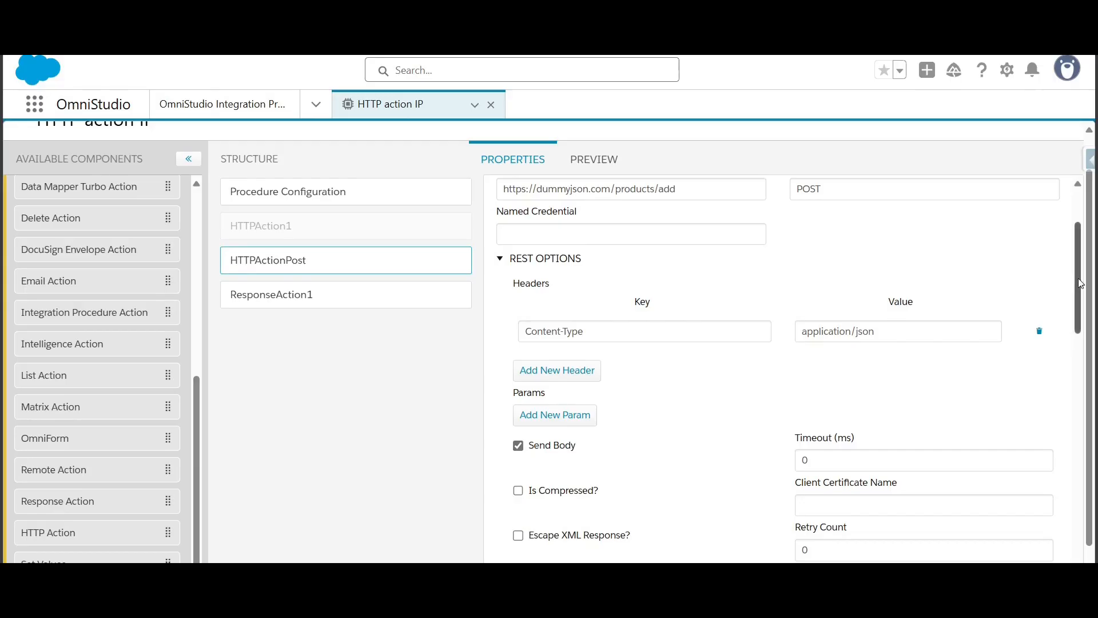
pyautogui.moveTo(1076, 269); pyautogui.dragTo(1092, 238)
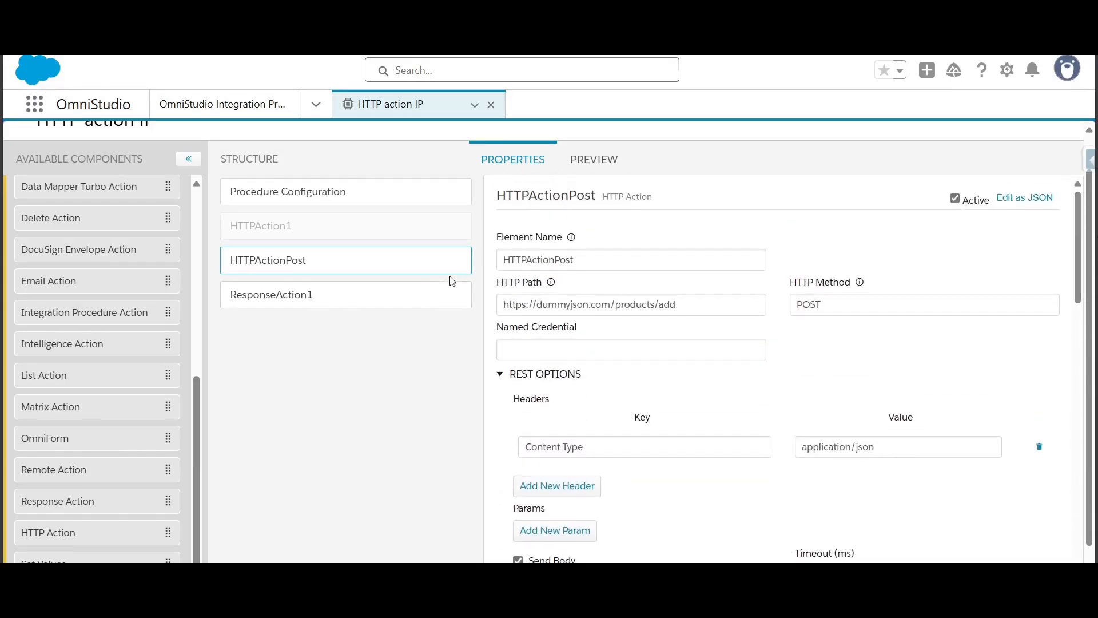
pyautogui.click(343, 304)
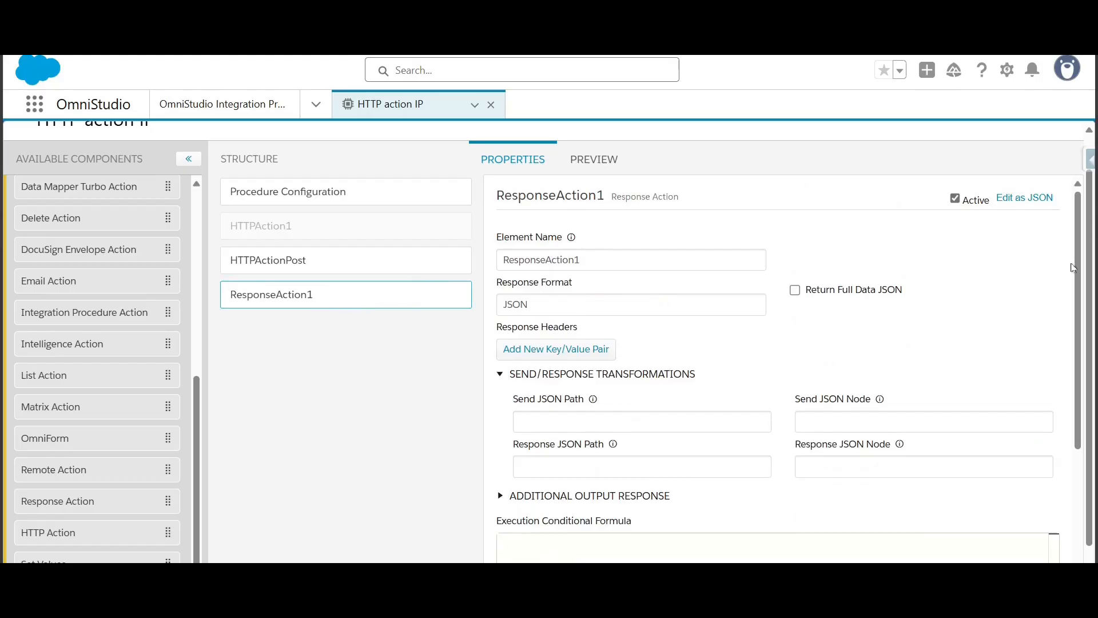
pyautogui.moveTo(1075, 268); pyautogui.dragTo(1084, 390)
pyautogui.scroll(3, 1085, 390)
pyautogui.click(368, 260)
pyautogui.click(608, 250)
pyautogui.hotkey('ctrl', 'a')
pyautogui.hotkey('ctrl', 'c')
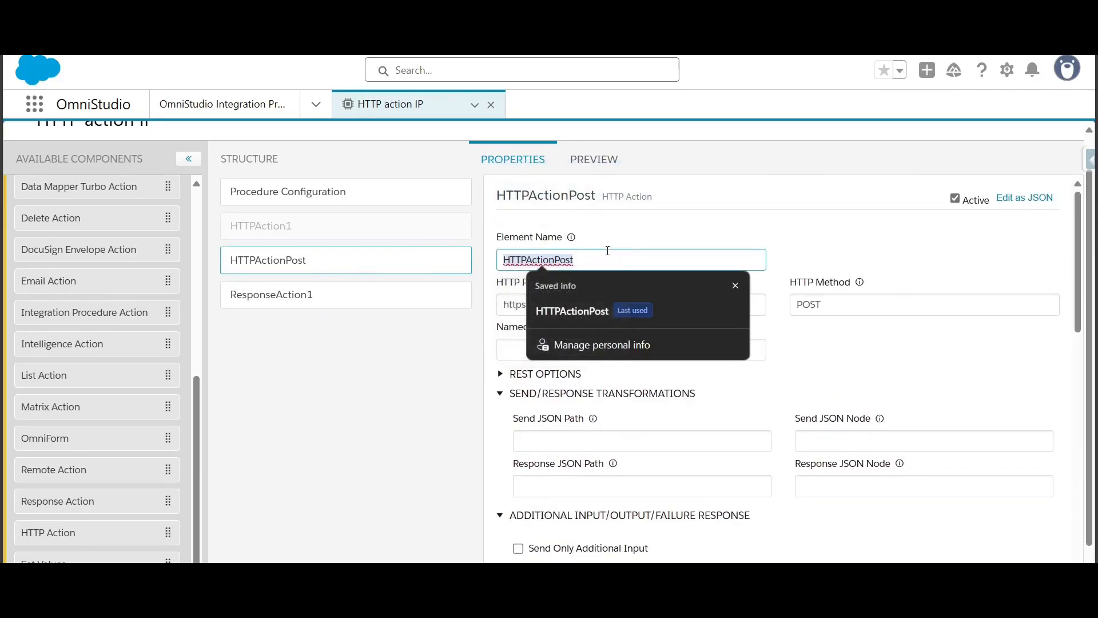
pyautogui.click(331, 296)
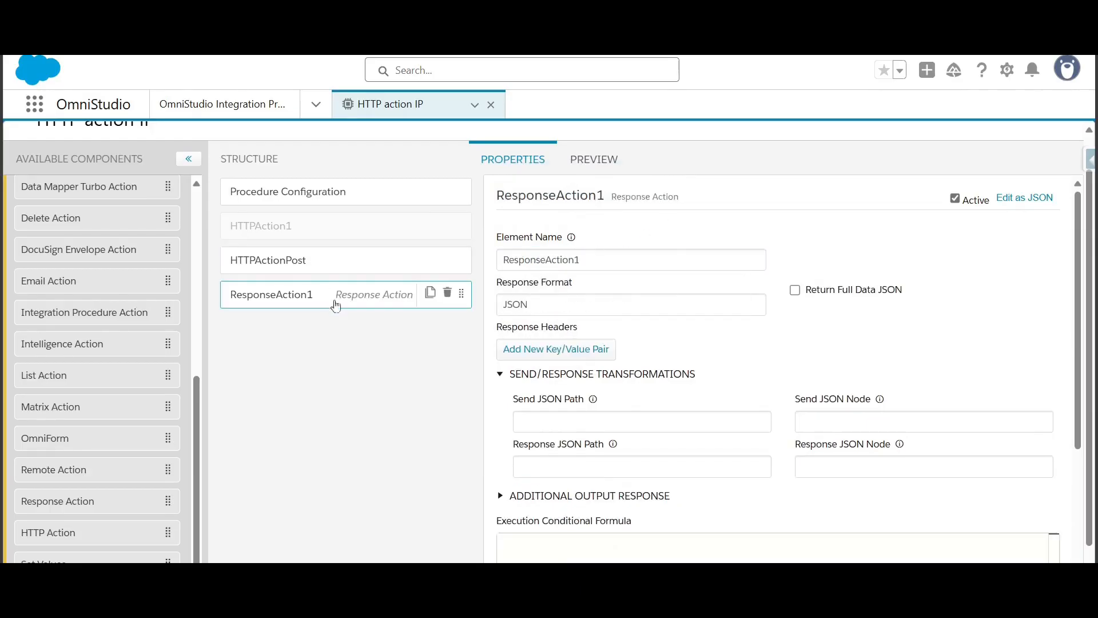
pyautogui.click(621, 421)
pyautogui.hotkey('ctrl', 'v')
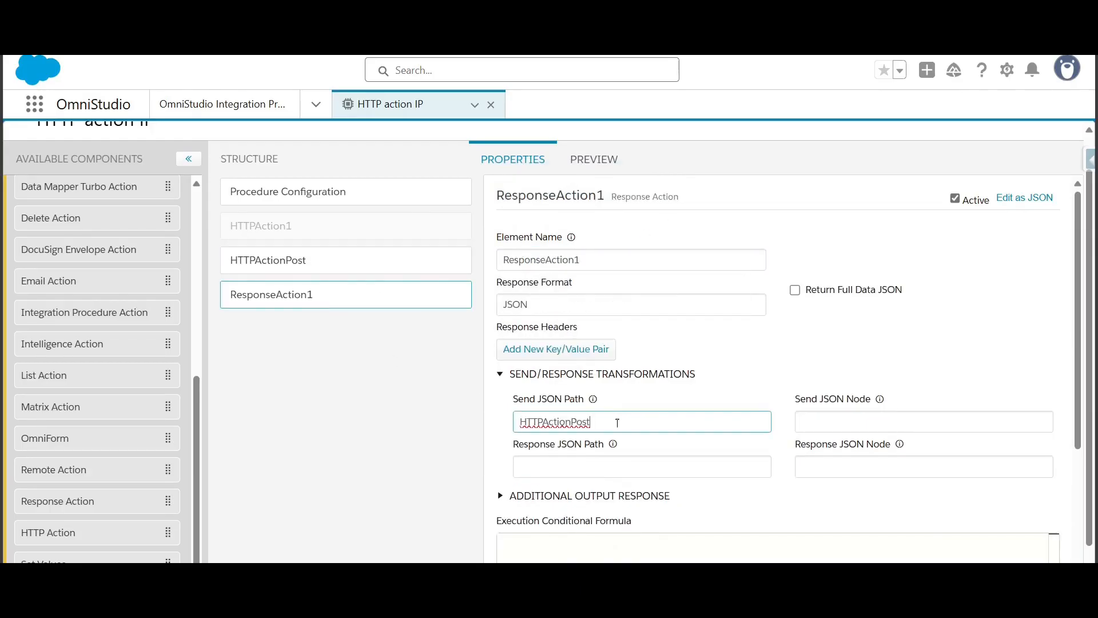
# - Execute a preview of the procedure with the input parameter title set to XYZ Product and examine the response
pyautogui.click(359, 254)
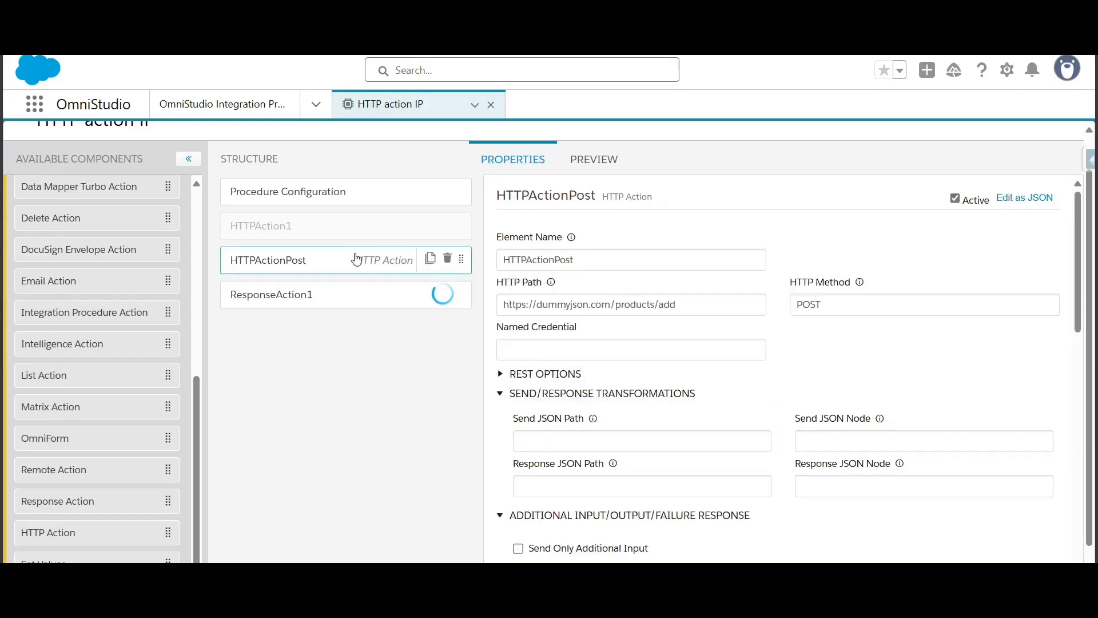
pyautogui.click(503, 378)
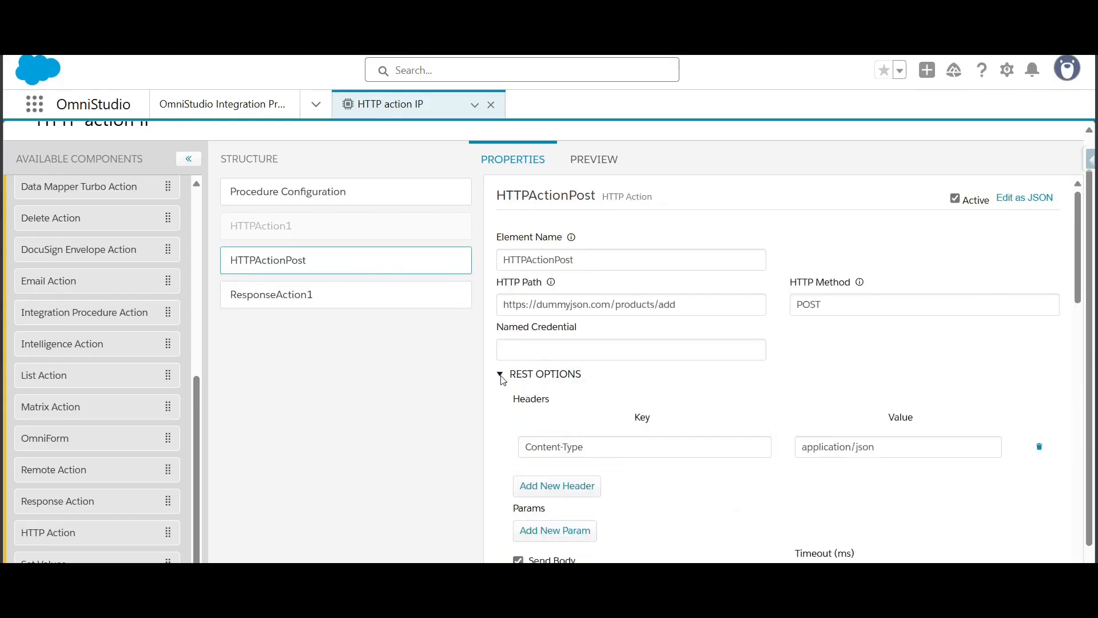
pyautogui.click(502, 377)
pyautogui.click(629, 167)
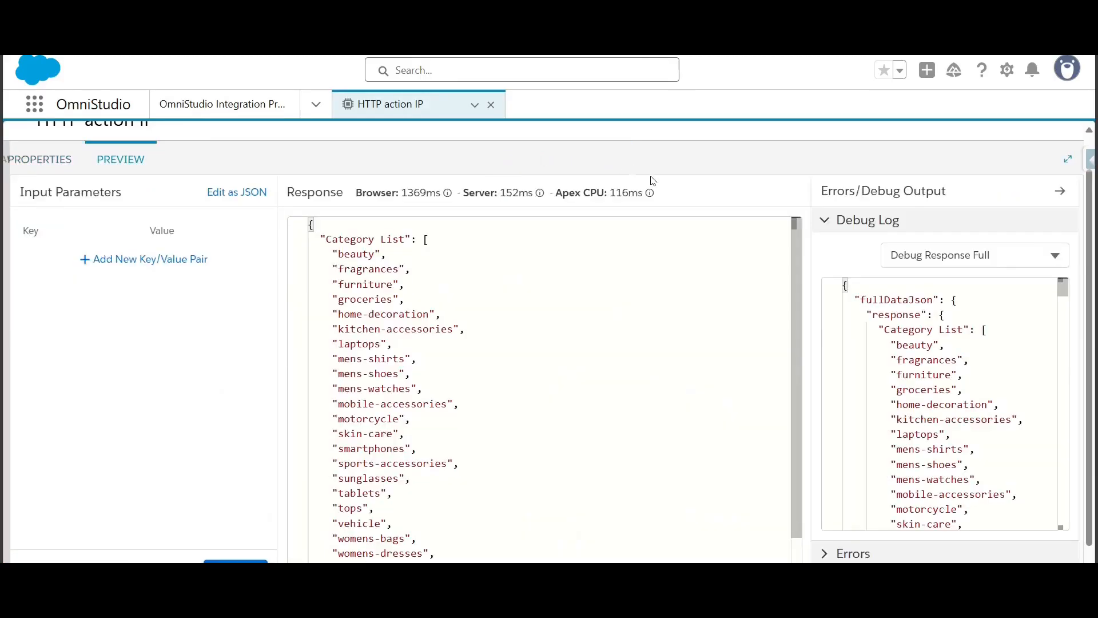
pyautogui.click(171, 260)
pyautogui.click(91, 269)
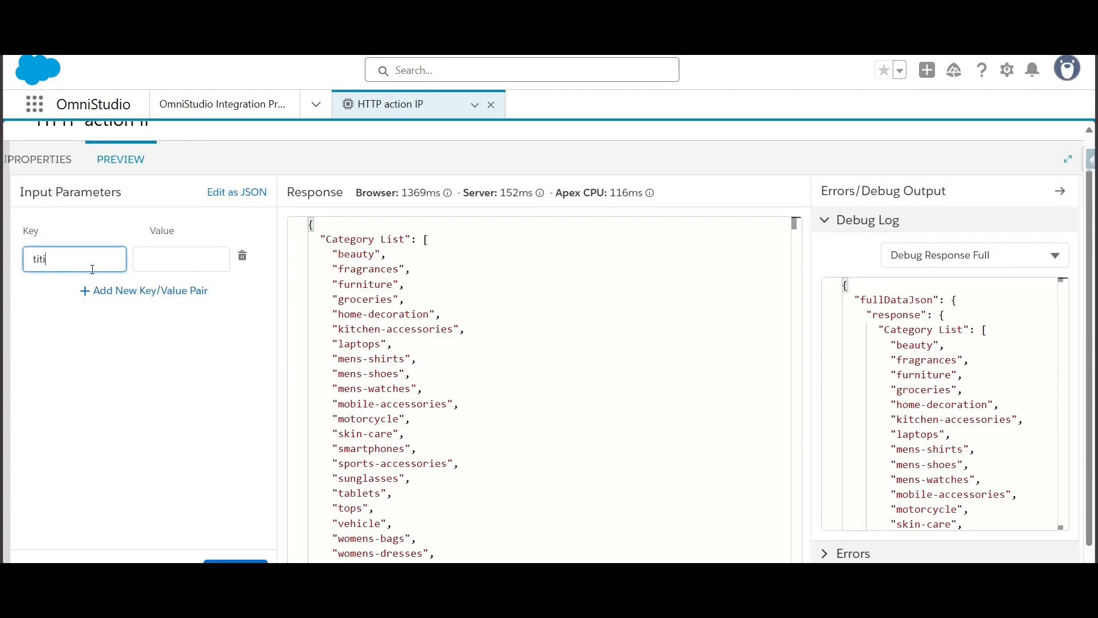
pyautogui.press('Tab')
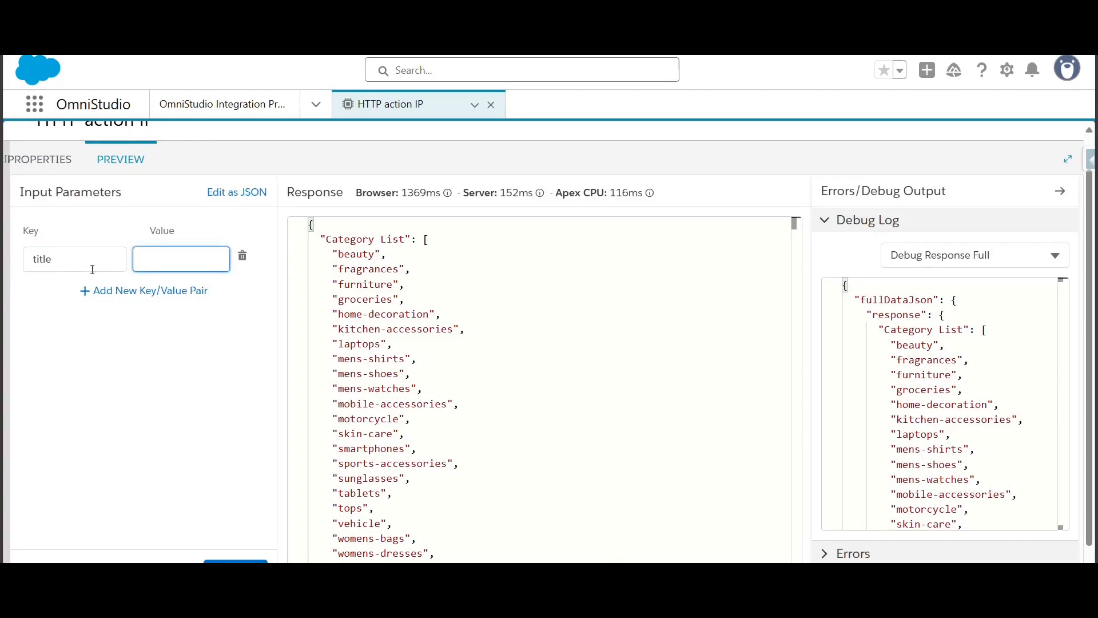
pyautogui.write('XYZ Product')
pyautogui.click(245, 553)
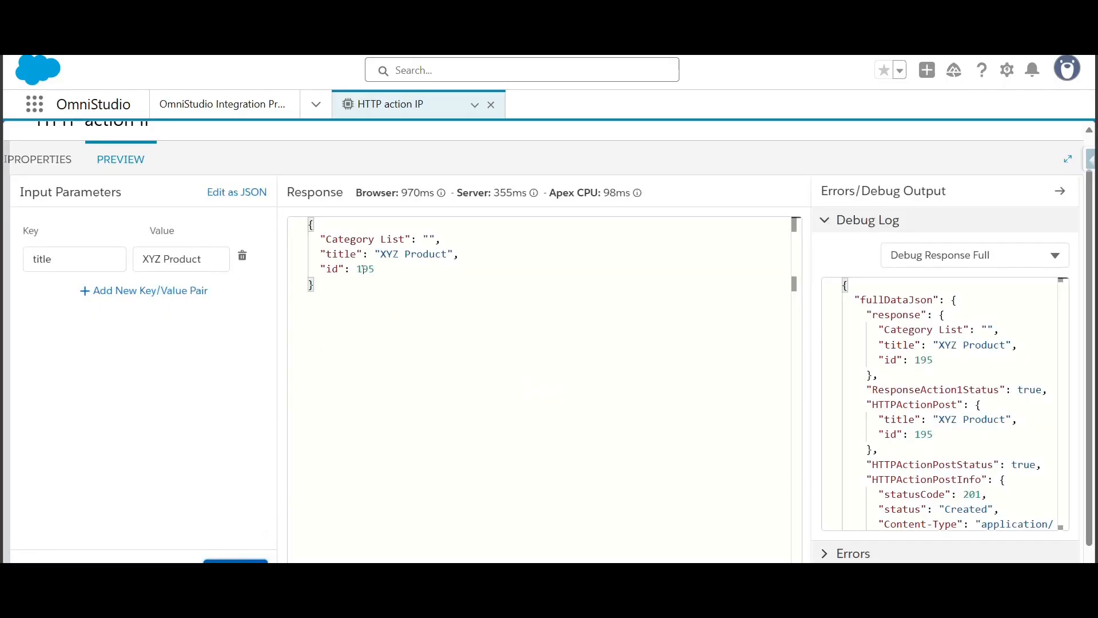
pyautogui.moveTo(376, 269); pyautogui.dragTo(316, 254)
pyautogui.click(379, 275)
pyautogui.click(380, 271)
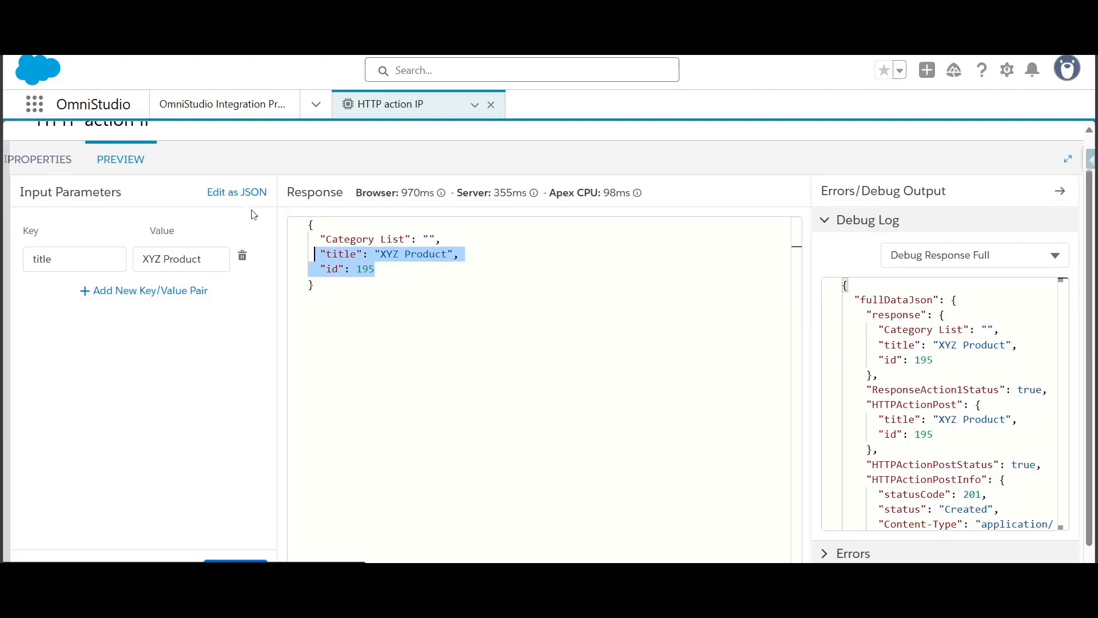
# - Delete the Category List entry from ResponseAction1's additional output
pyautogui.click(38, 159)
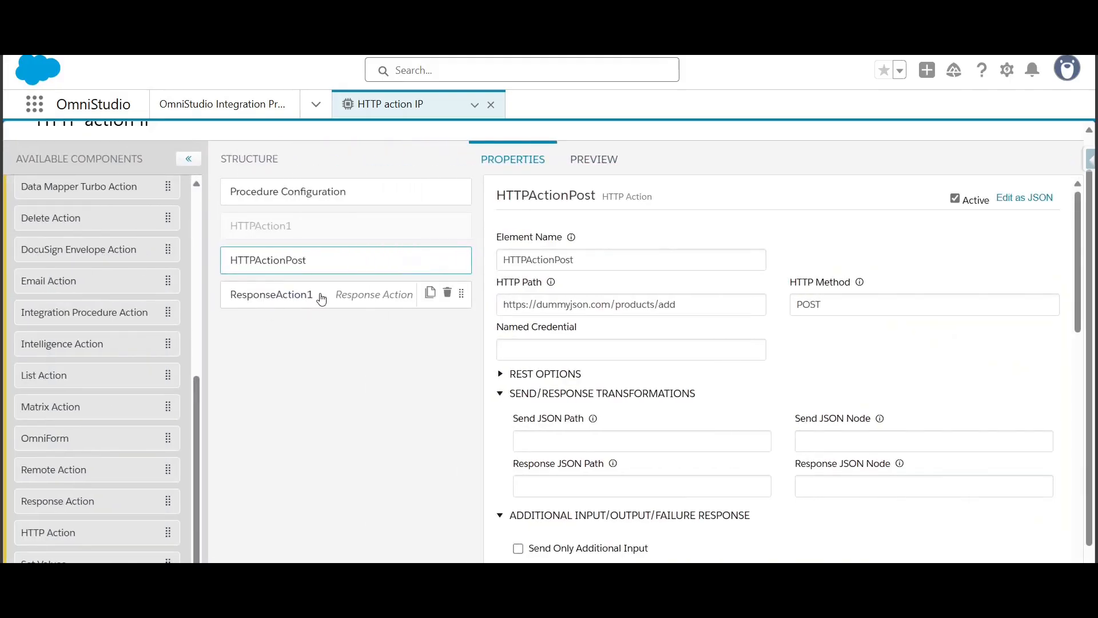
pyautogui.click(321, 298)
pyautogui.moveTo(1079, 323); pyautogui.dragTo(1083, 429)
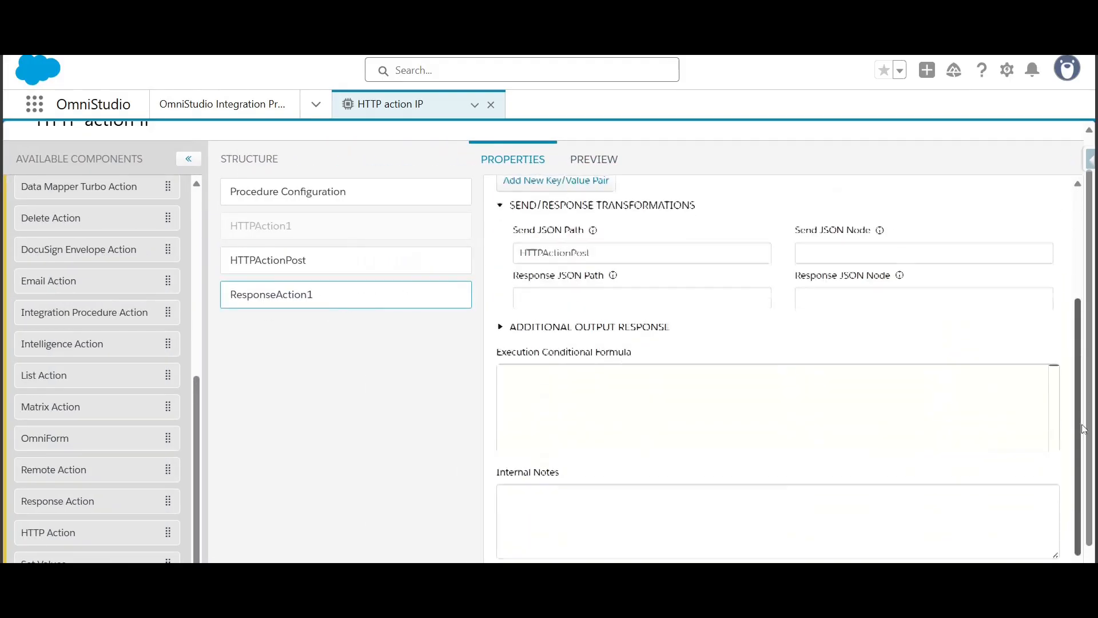
pyautogui.click(501, 327)
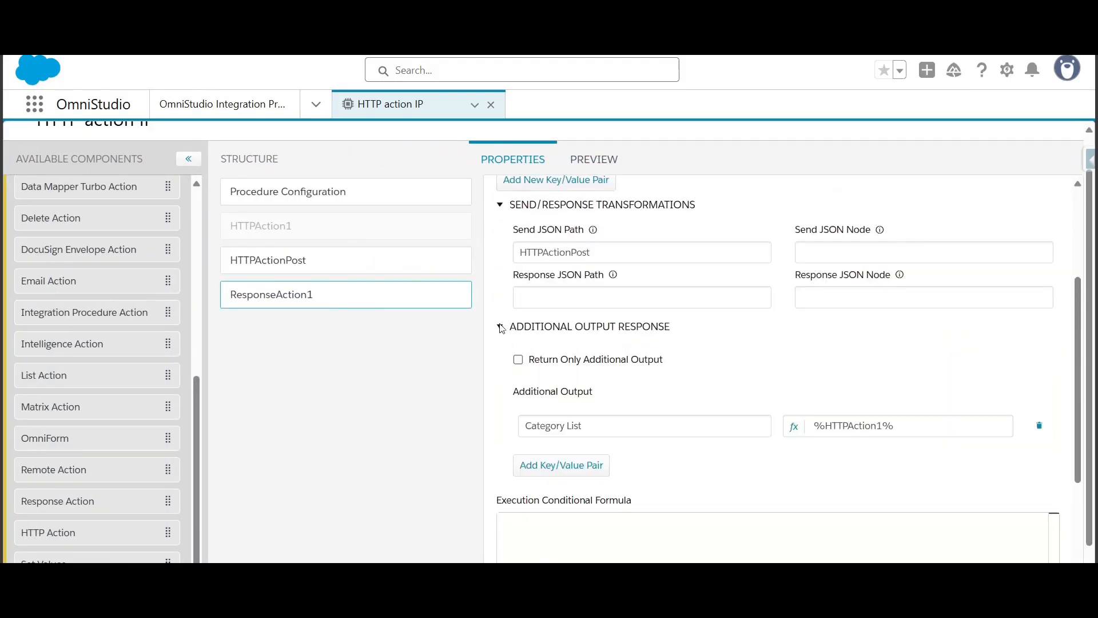
pyautogui.click(1040, 425)
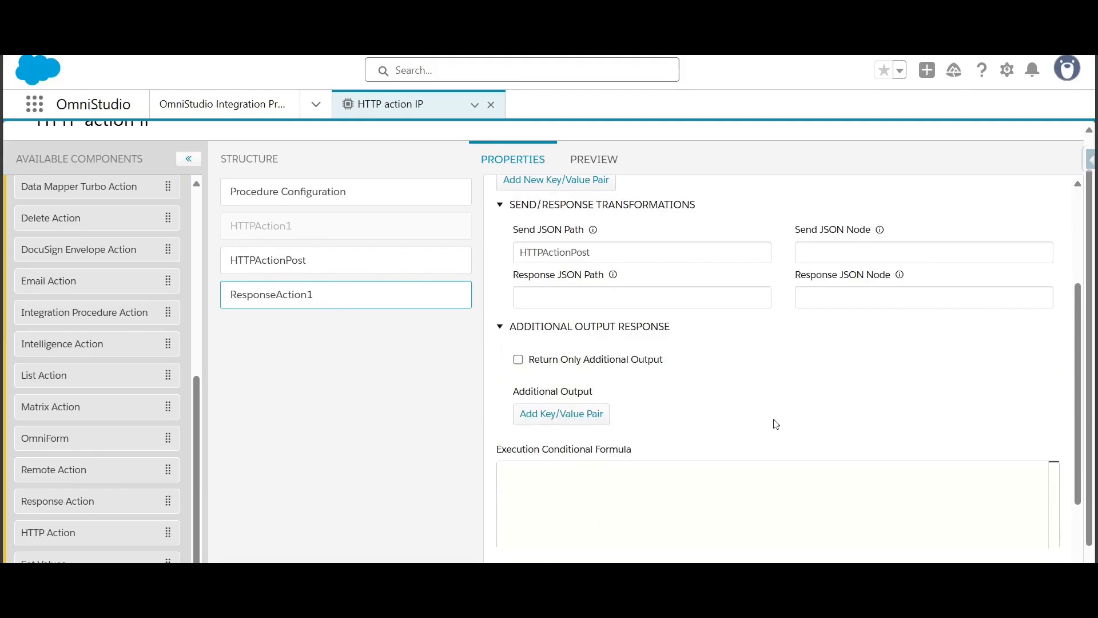
# - Execute the preview again and compare its response with the sample output of DummyJSON's "Add a new product" example
pyautogui.click(594, 162)
pyautogui.moveTo(325, 239); pyautogui.dragTo(436, 239)
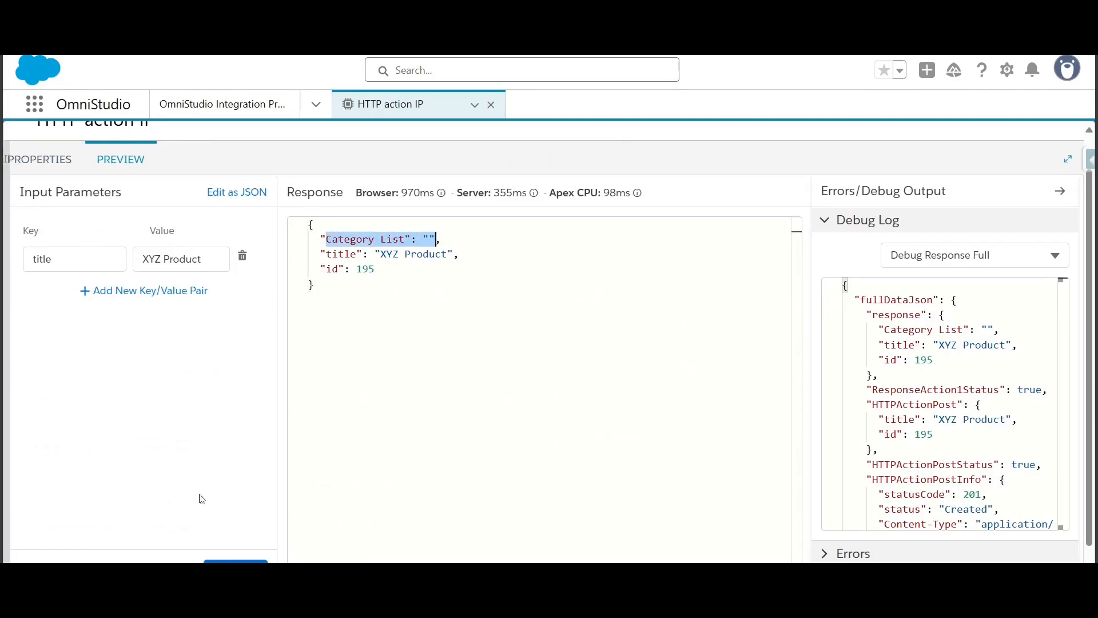
pyautogui.click(252, 559)
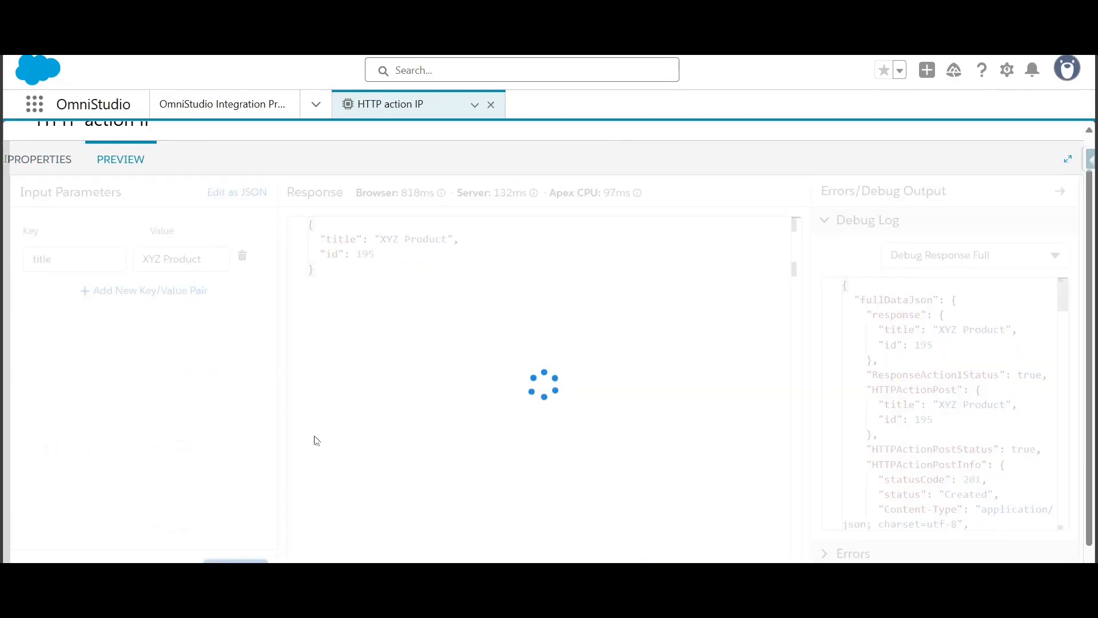
pyautogui.moveTo(327, 286); pyautogui.dragTo(309, 225)
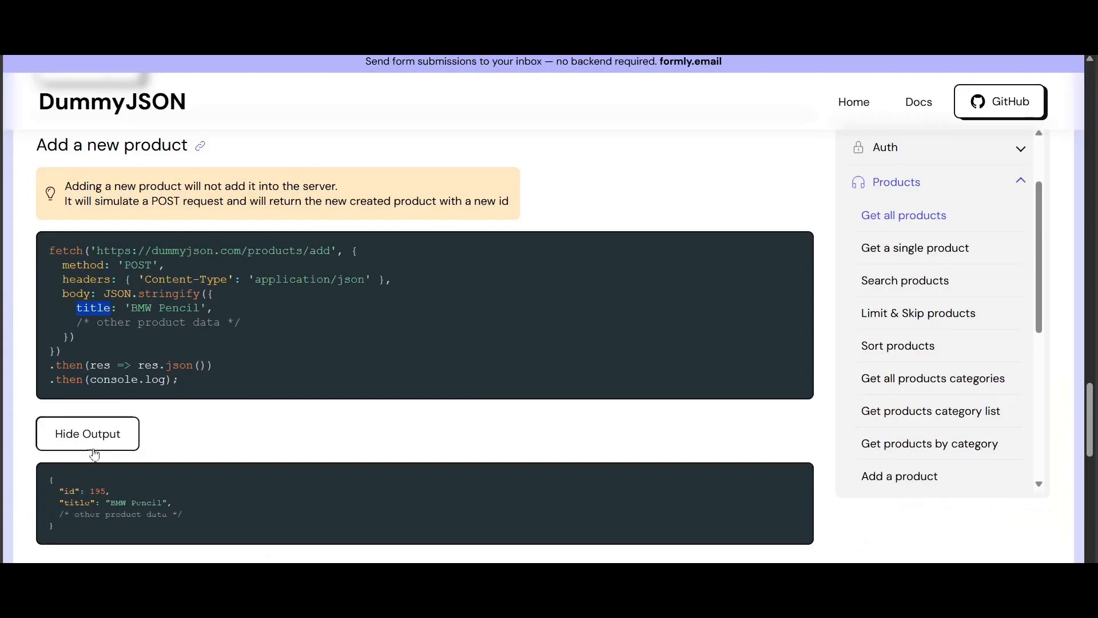
pyautogui.moveTo(52, 478); pyautogui.dragTo(80, 533)
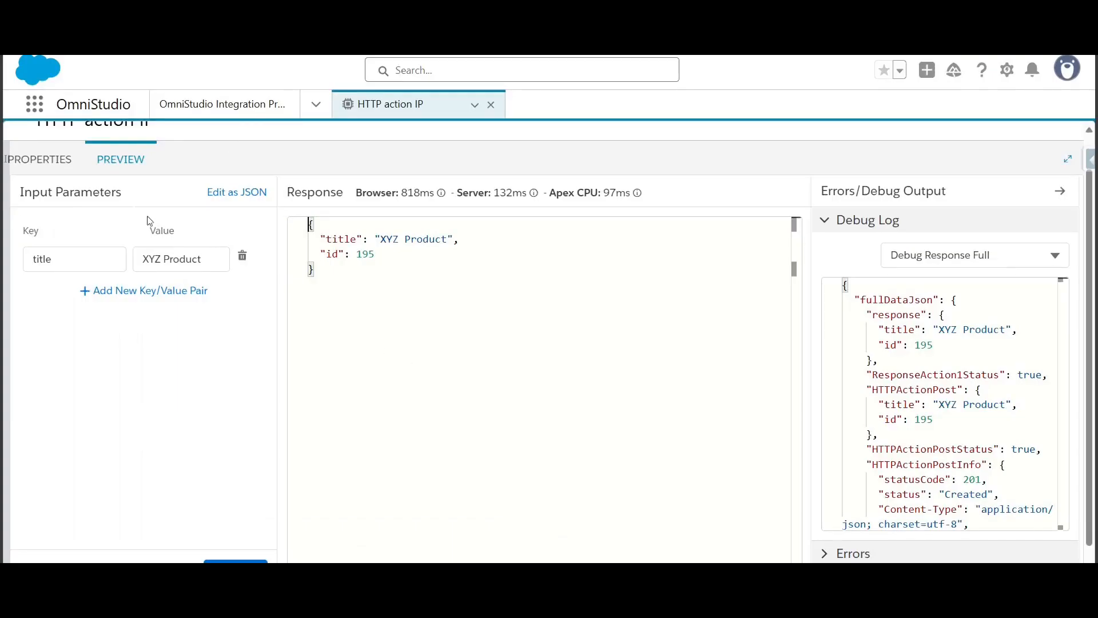
# - Review HTTPActionPost's HTTP path, method and REST options in its properties
pyautogui.click(46, 157)
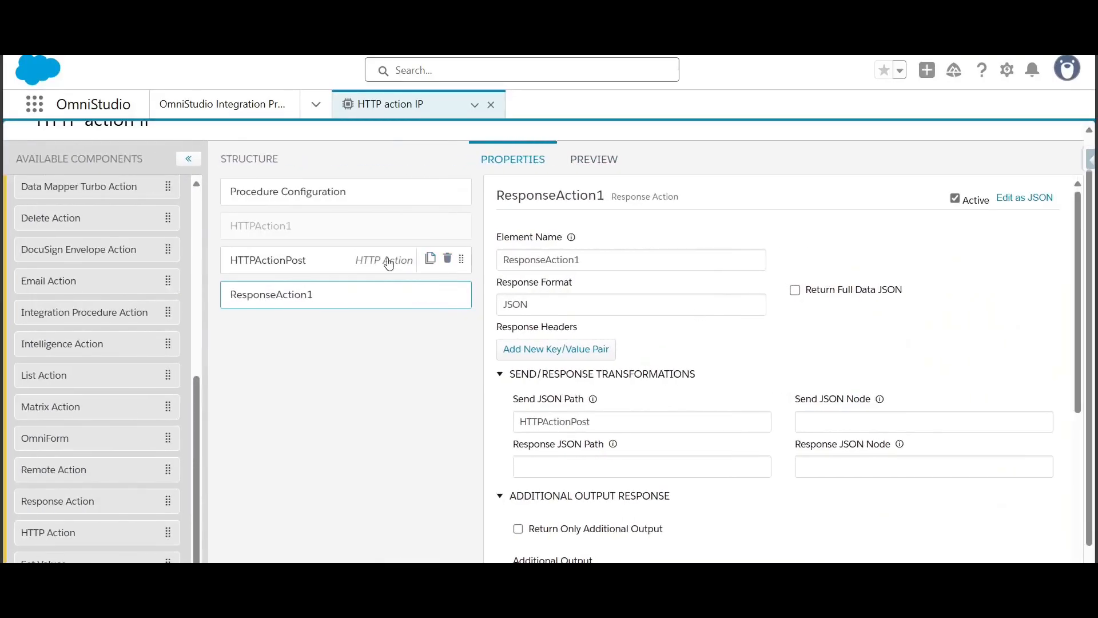
pyautogui.click(389, 263)
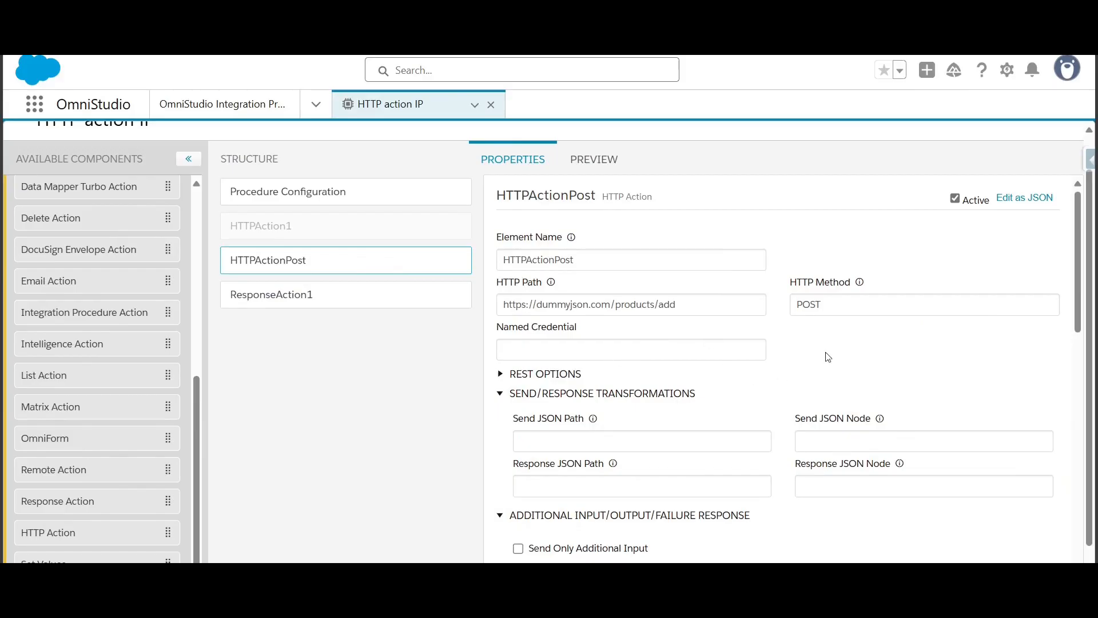
pyautogui.click(501, 375)
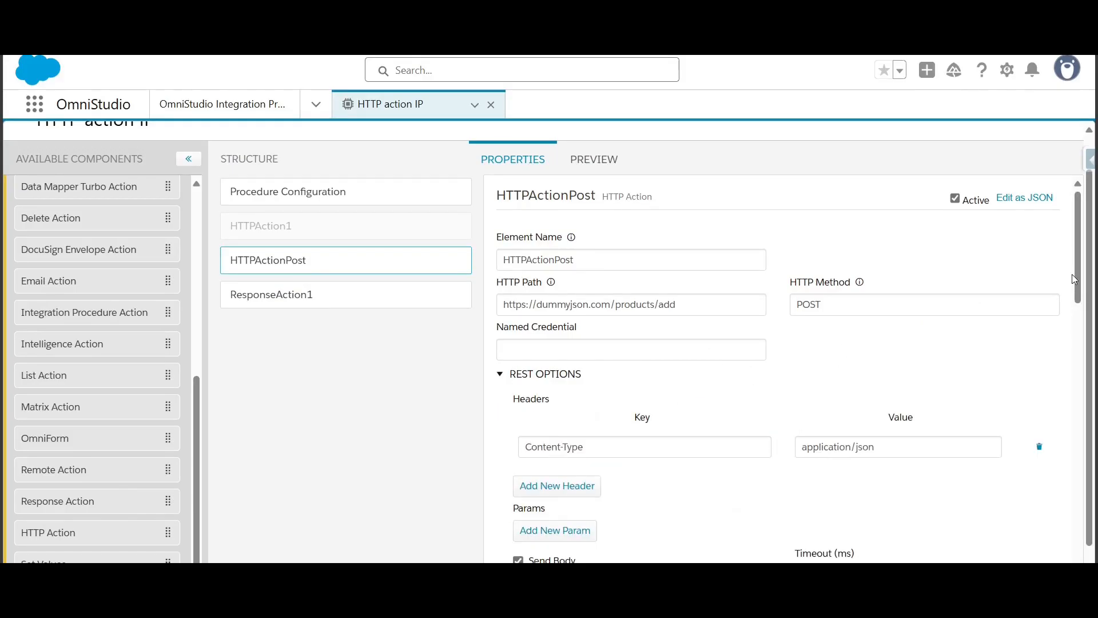
pyautogui.scroll(-1, 1075, 280)
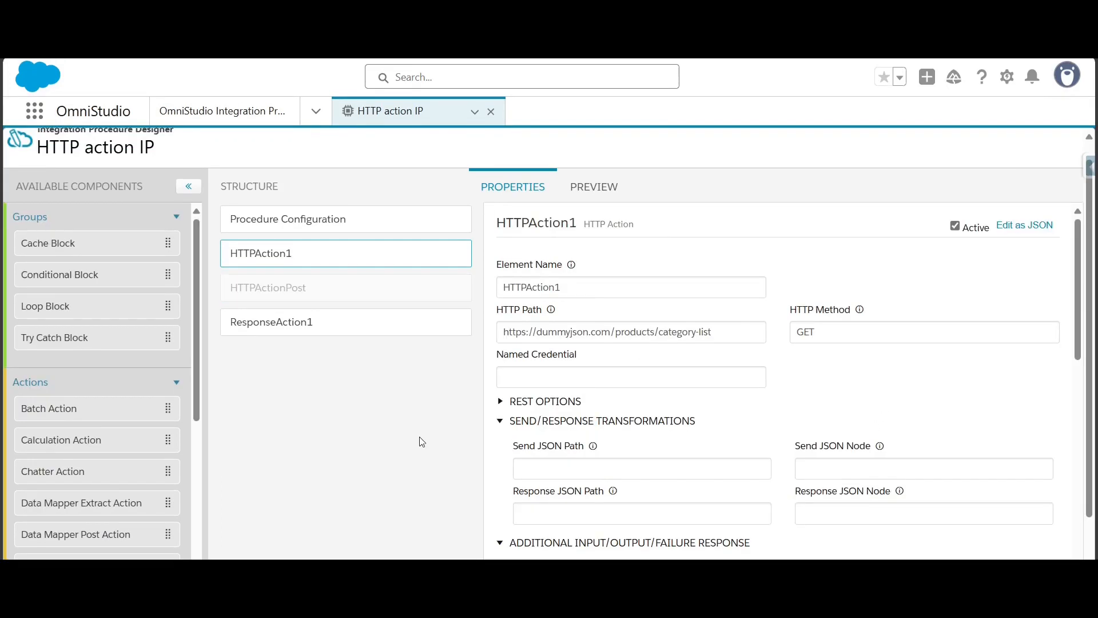
# - Examine HTTPAction1's Named Credential field, its HTTP path and the help text for the HTTP method
pyautogui.moveTo(579, 357); pyautogui.dragTo(501, 357)
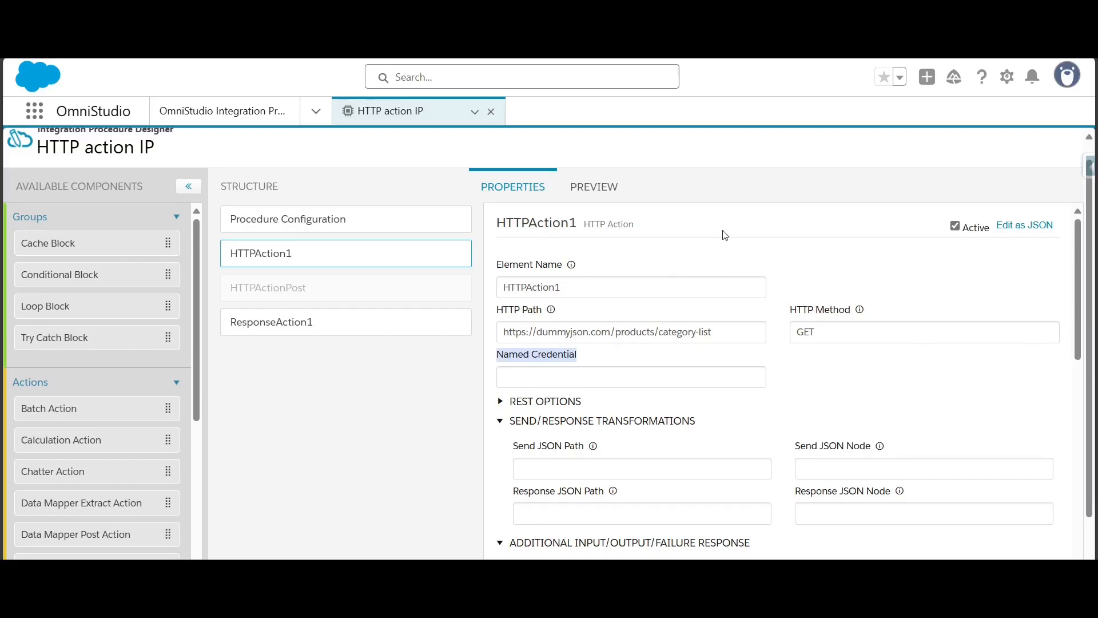
pyautogui.click(719, 245)
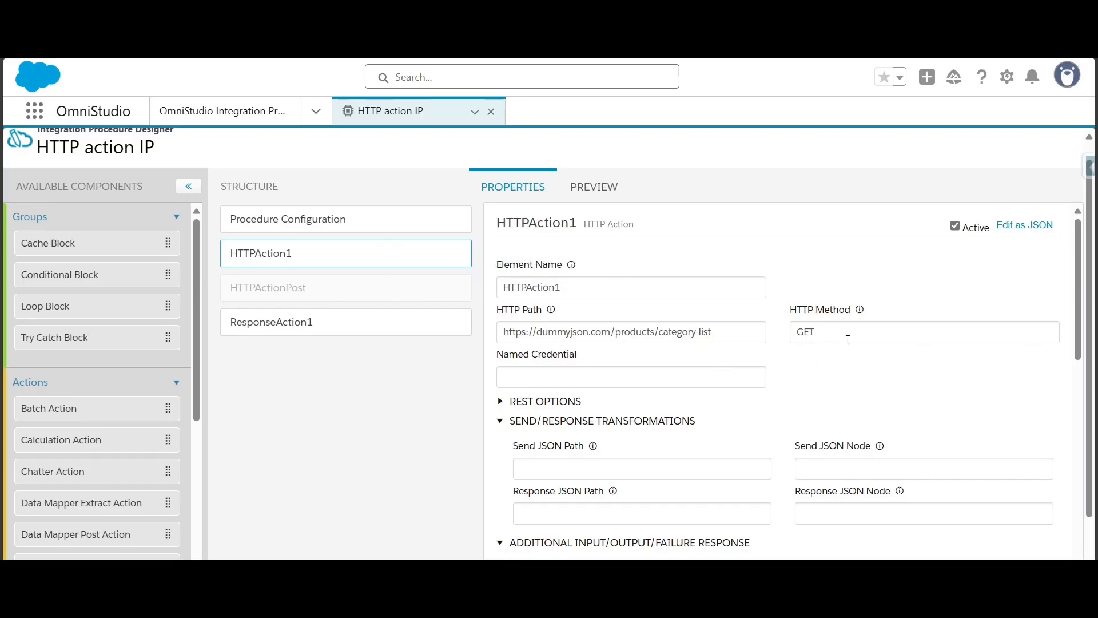
pyautogui.moveTo(860, 311)
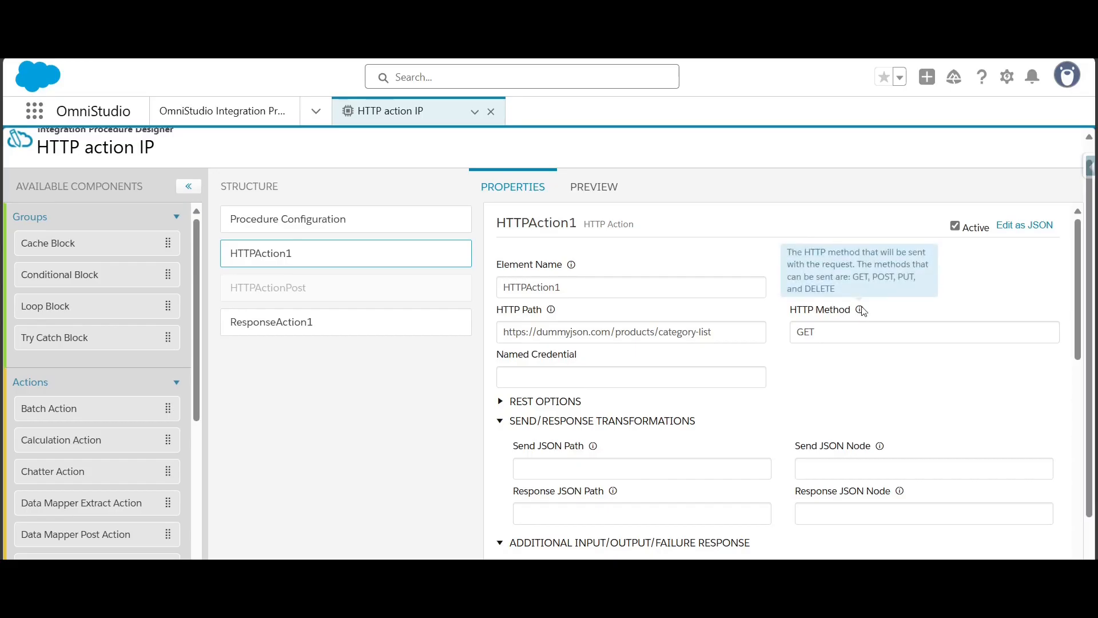
pyautogui.moveTo(715, 333); pyautogui.dragTo(500, 343)
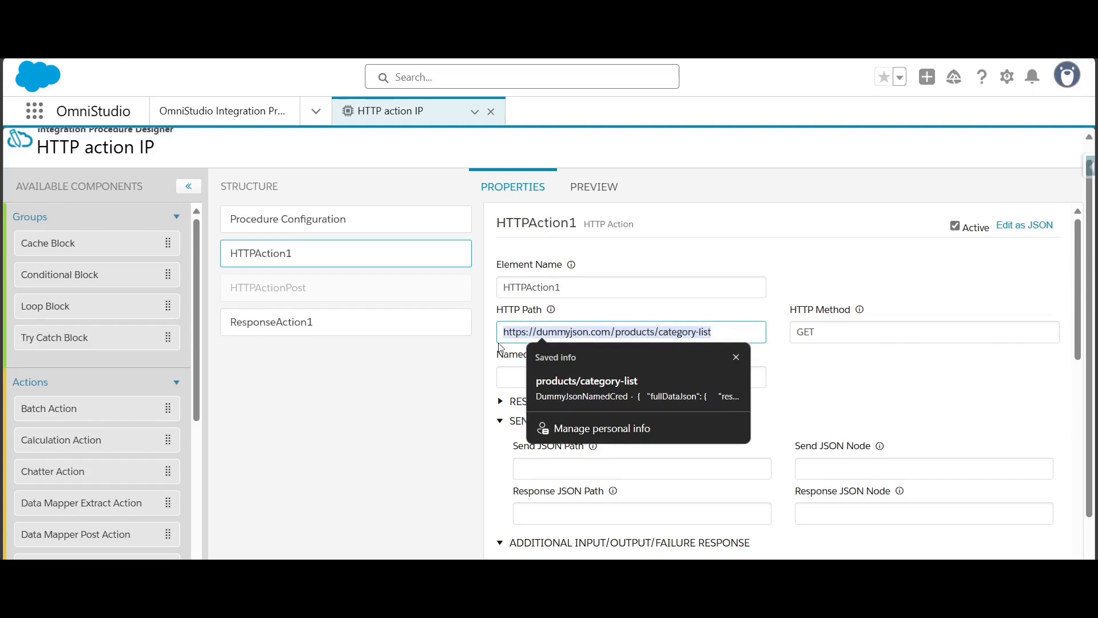
pyautogui.click(490, 361)
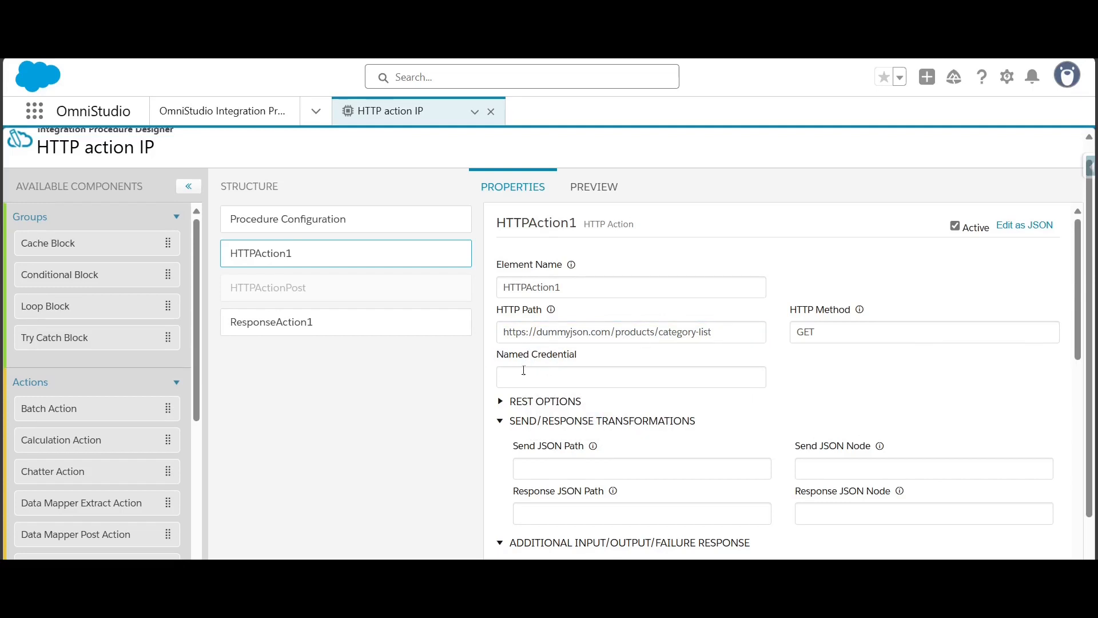
pyautogui.moveTo(497, 356); pyautogui.dragTo(592, 362)
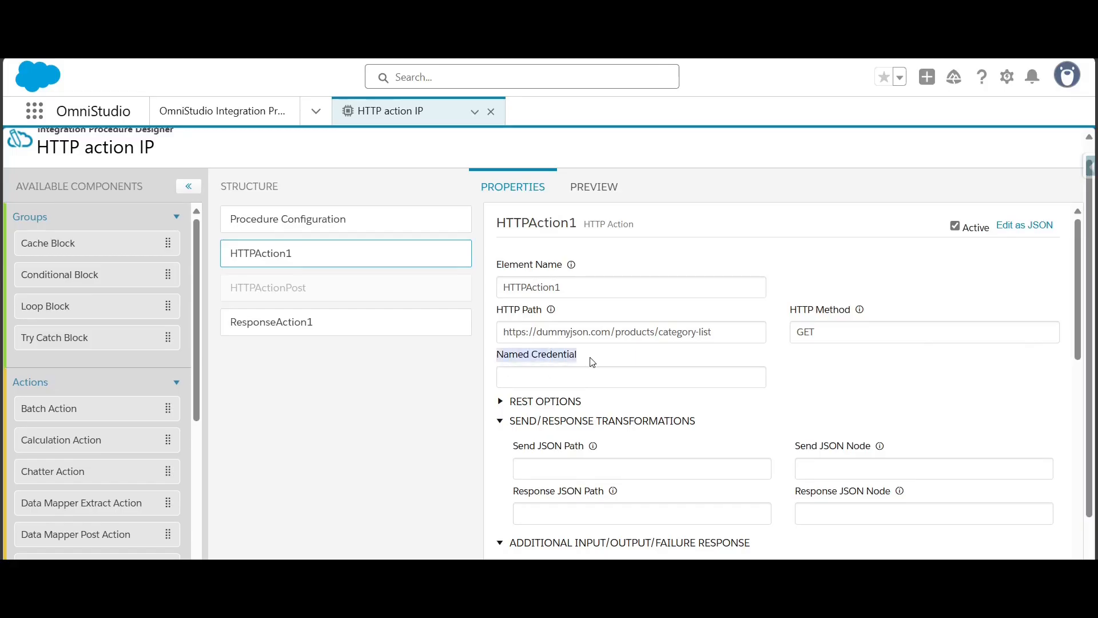
pyautogui.click(592, 362)
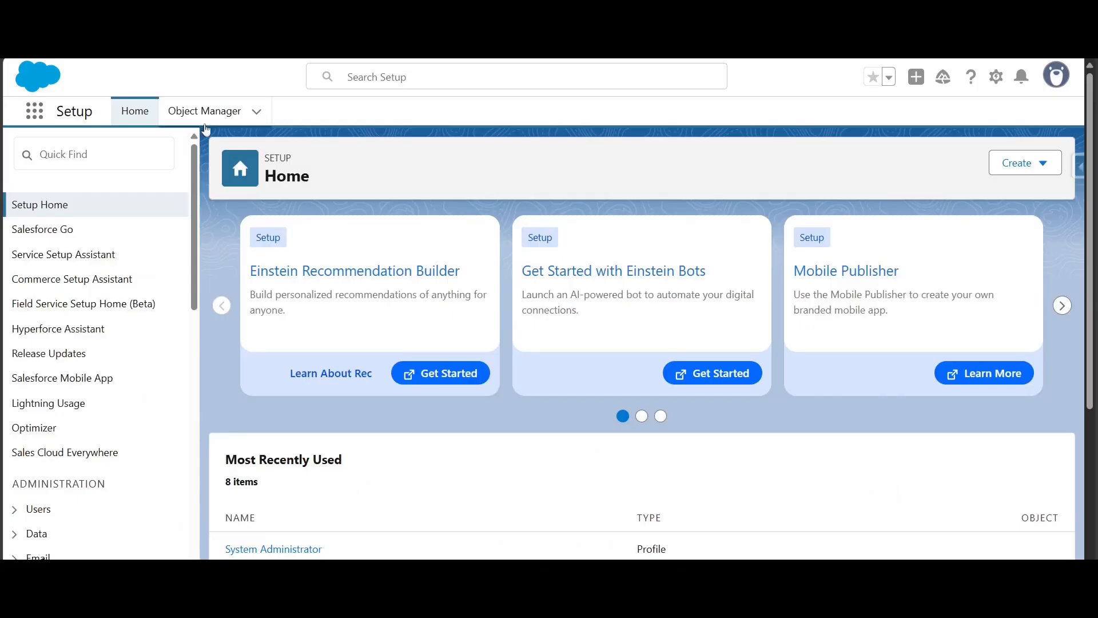
# - Find the Named Credentials page in Setup by searching for "named" and open it
pyautogui.click(117, 149)
pyautogui.write('named')
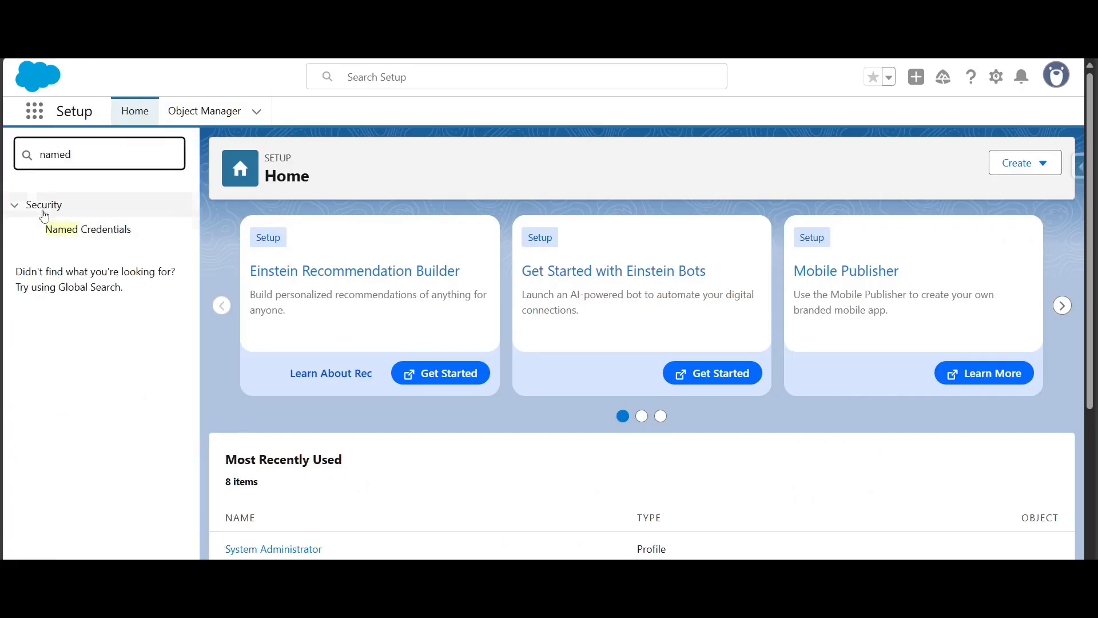
pyautogui.click(71, 231)
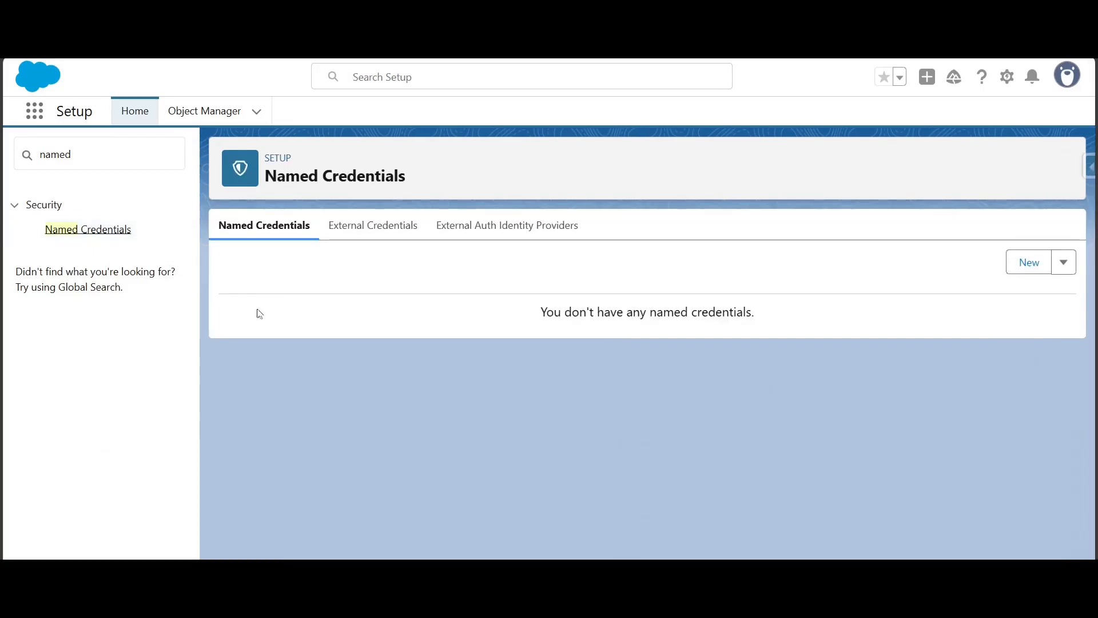
# - Examine the External Credential field and callout options of a new named credential form, and close the form without saving
pyautogui.click(1029, 262)
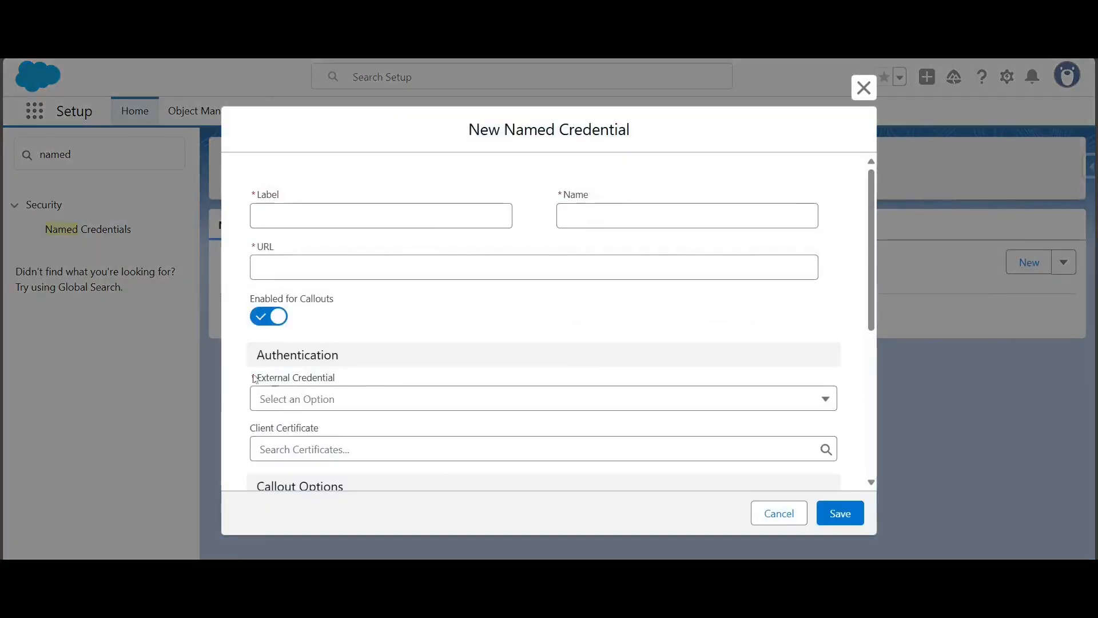
pyautogui.moveTo(258, 379); pyautogui.dragTo(337, 381)
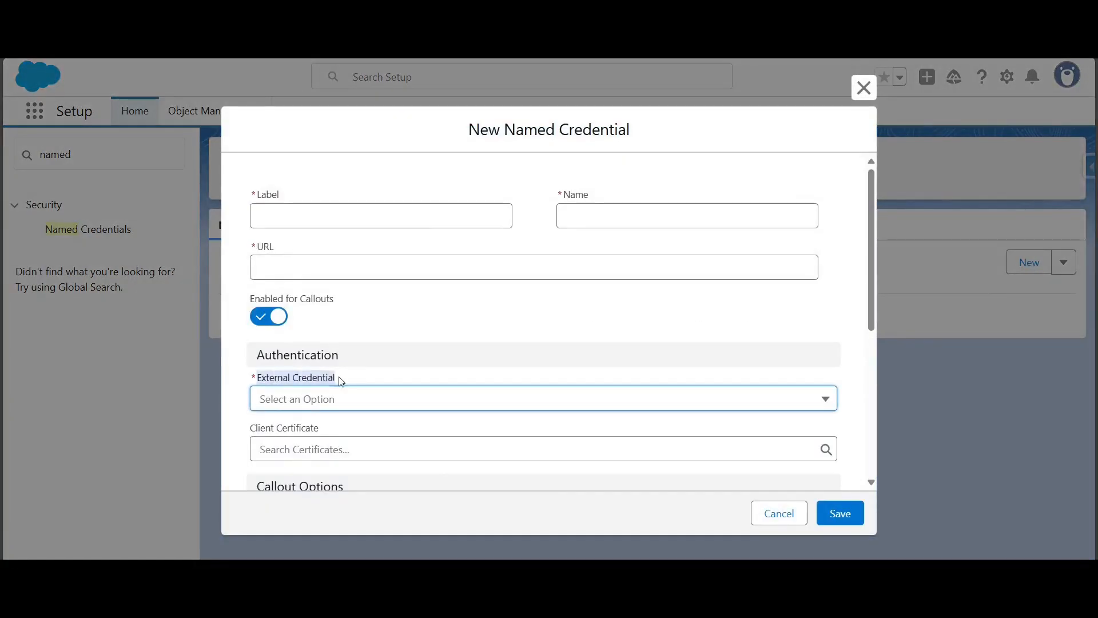
pyautogui.scroll(-3, 871, 301)
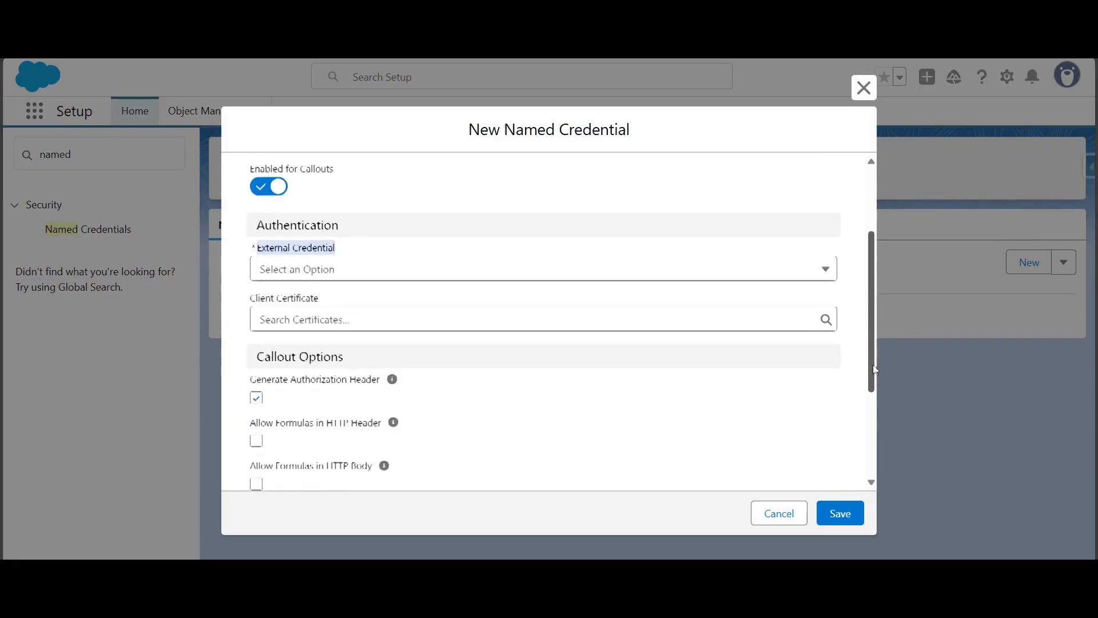
pyautogui.scroll(-1, 871, 383)
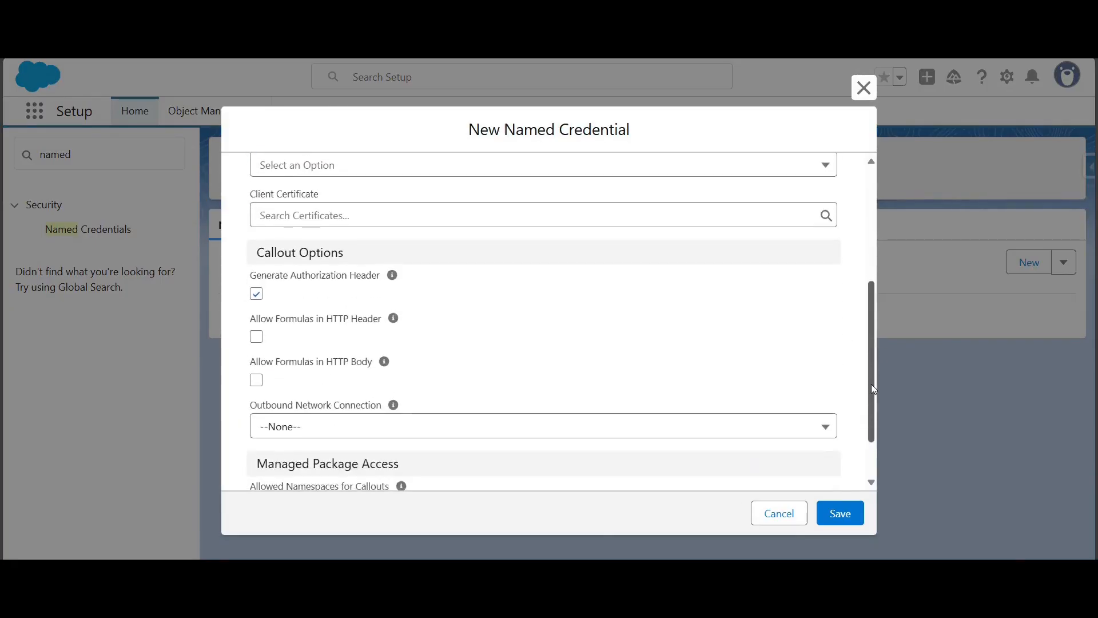
pyautogui.scroll(3, 723, 289)
pyautogui.click(684, 332)
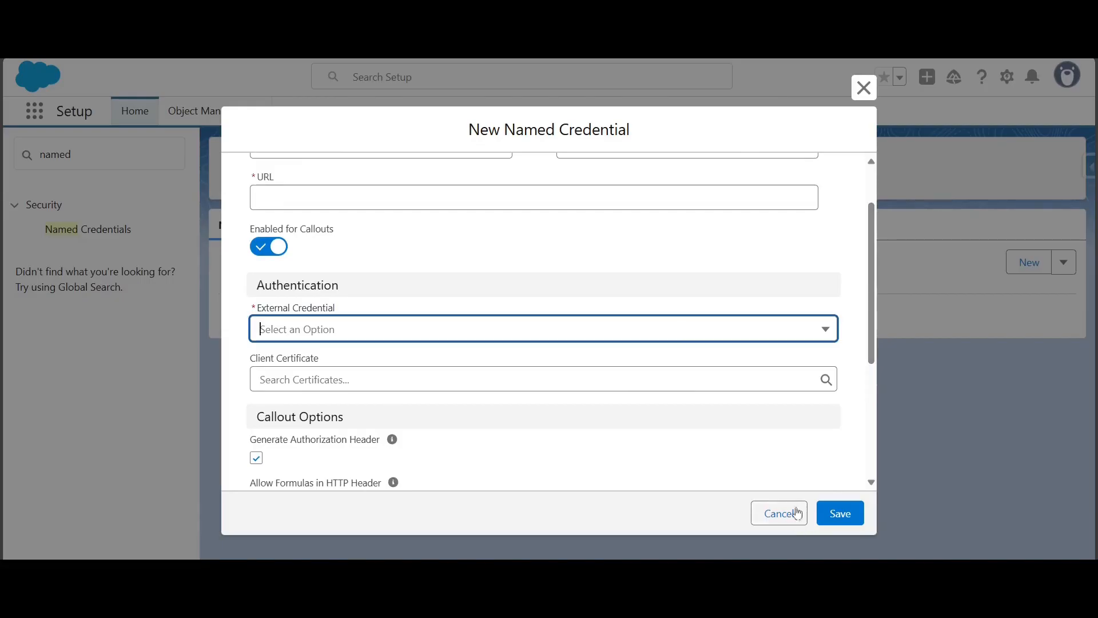
pyautogui.click(772, 516)
# - Start a new external credential with the label "External cred for dummy json"
pyautogui.click(355, 227)
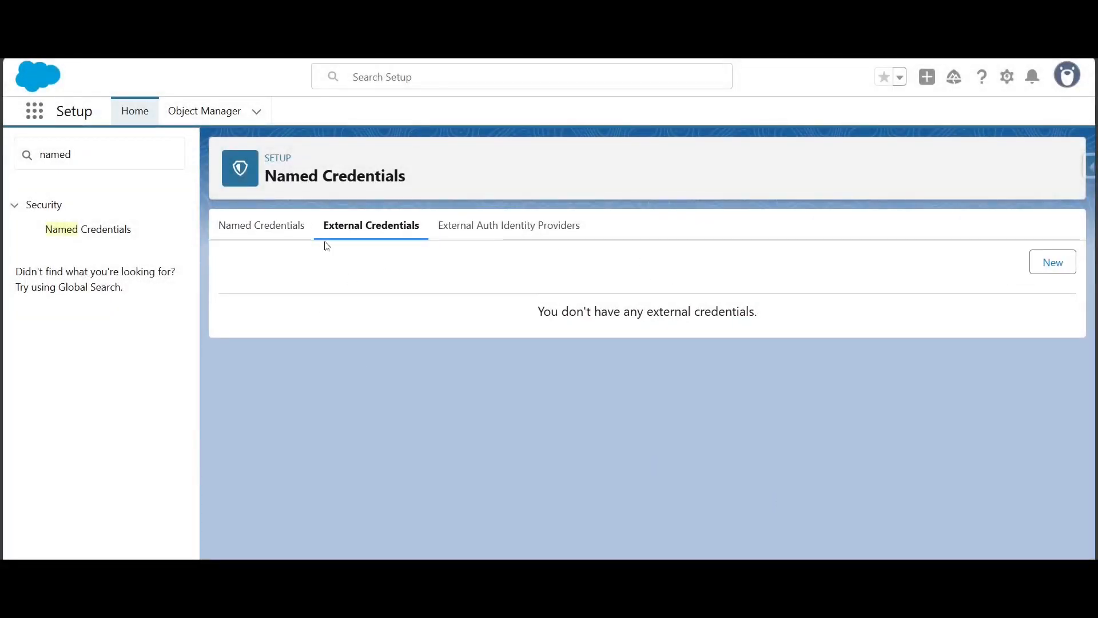
pyautogui.click(1040, 269)
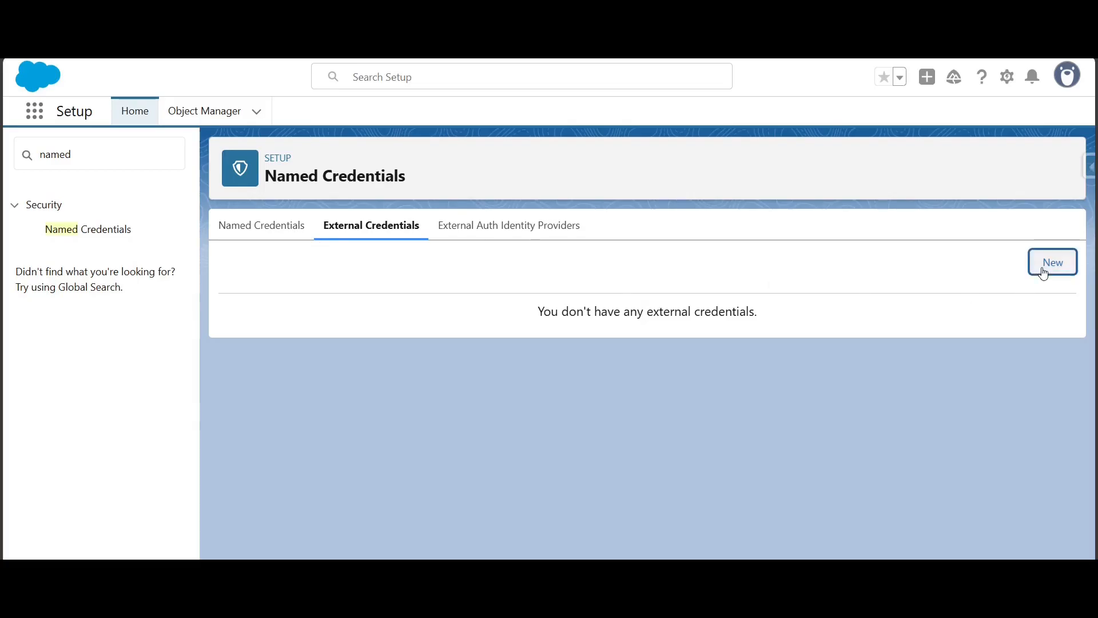
pyautogui.click(461, 310)
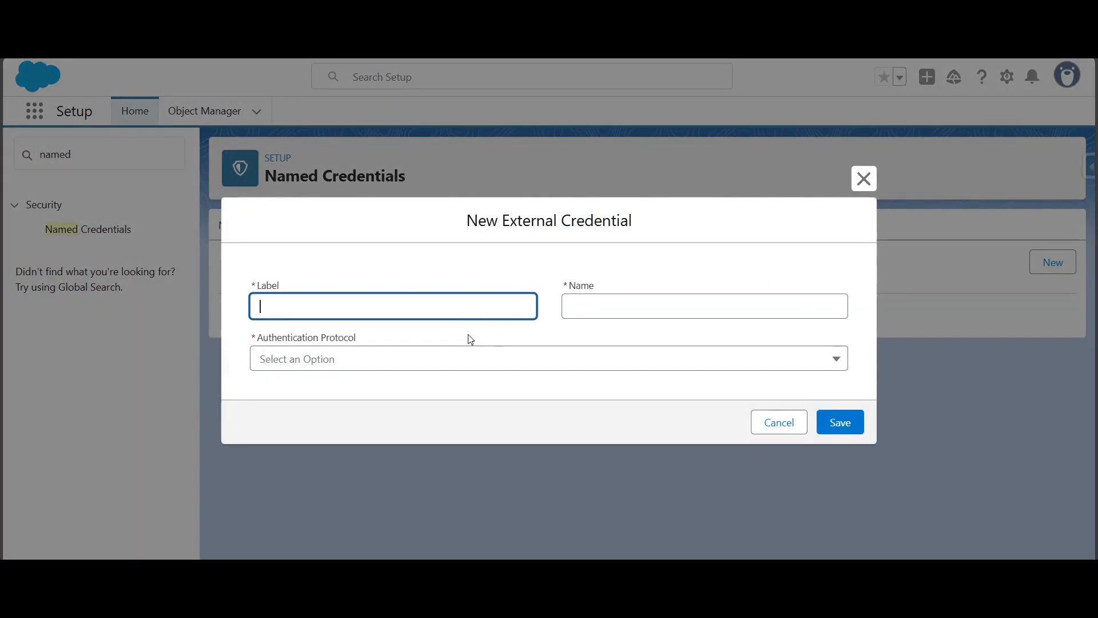
pyautogui.write('Exteral')
pyautogui.press('BackSpace')
pyautogui.write('nal cred for dummy json')
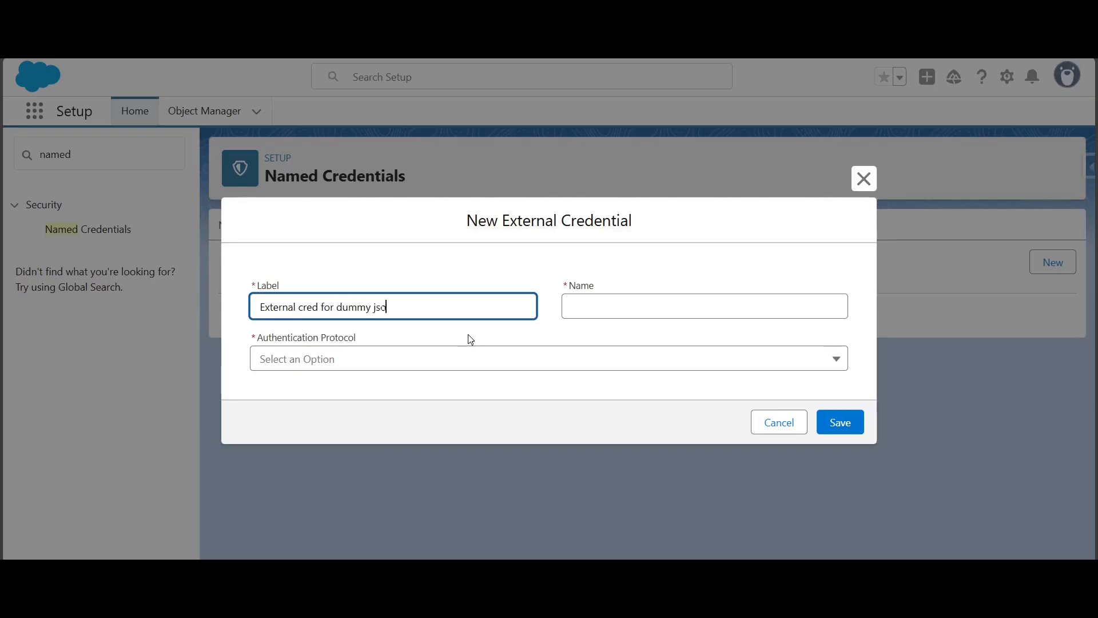
# - Set the external credential's name to Externalcredfordummyjson, reusing the label text without its spaces
pyautogui.press('Tab')
pyautogui.click(386, 301)
pyautogui.hotkey('ctrl', 'a')
pyautogui.hotkey('ctrl', 'c')
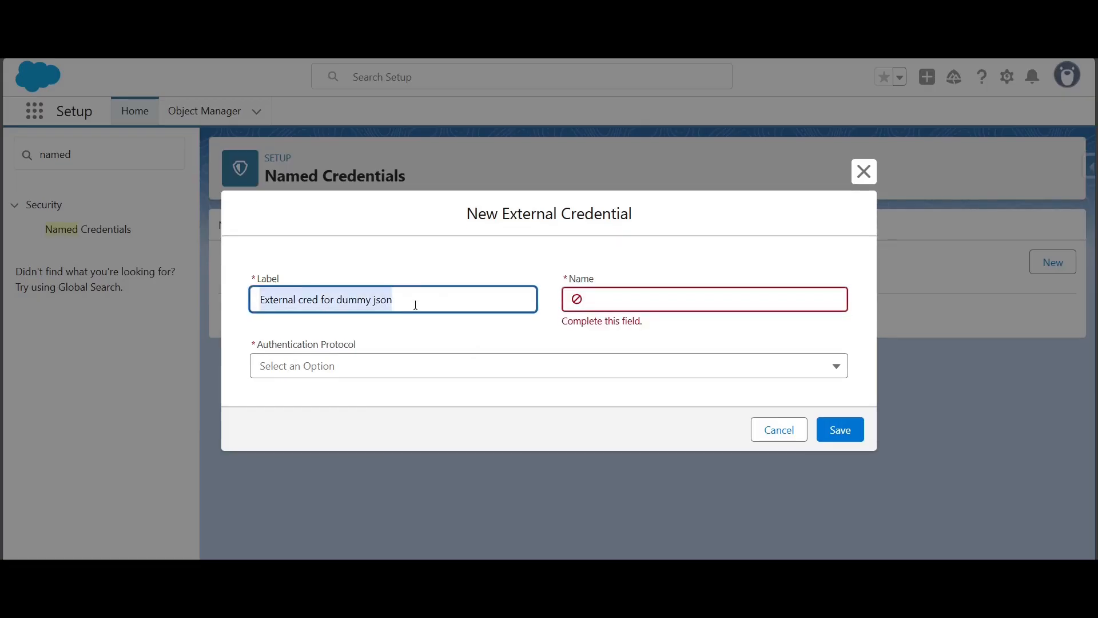
pyautogui.click(578, 298)
pyautogui.hotkey('ctrl', 'v')
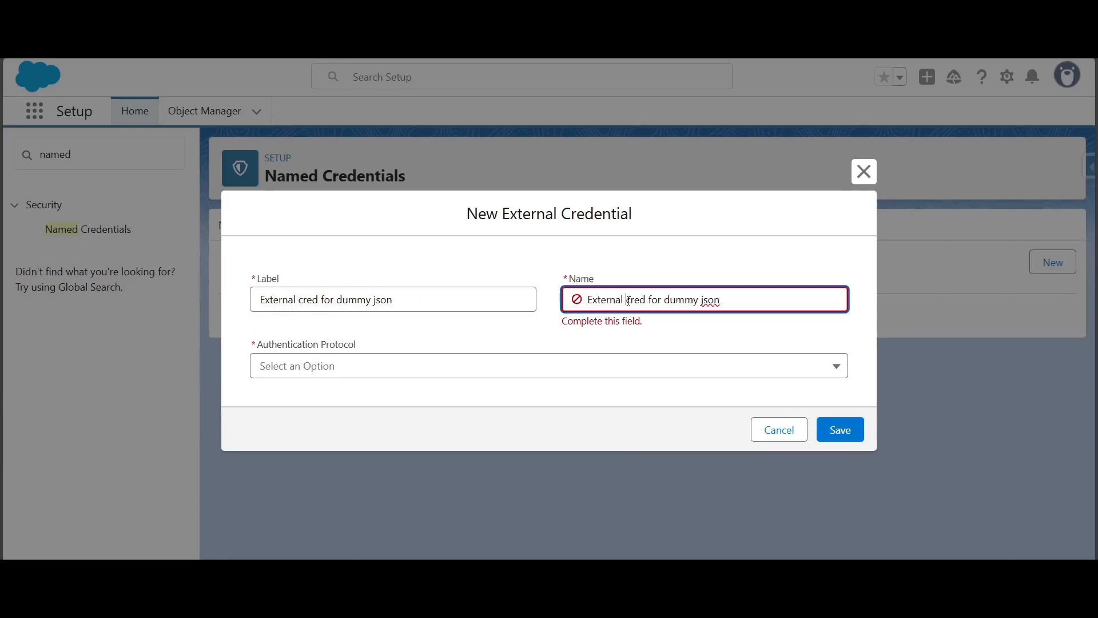
pyautogui.press('BackSpace')
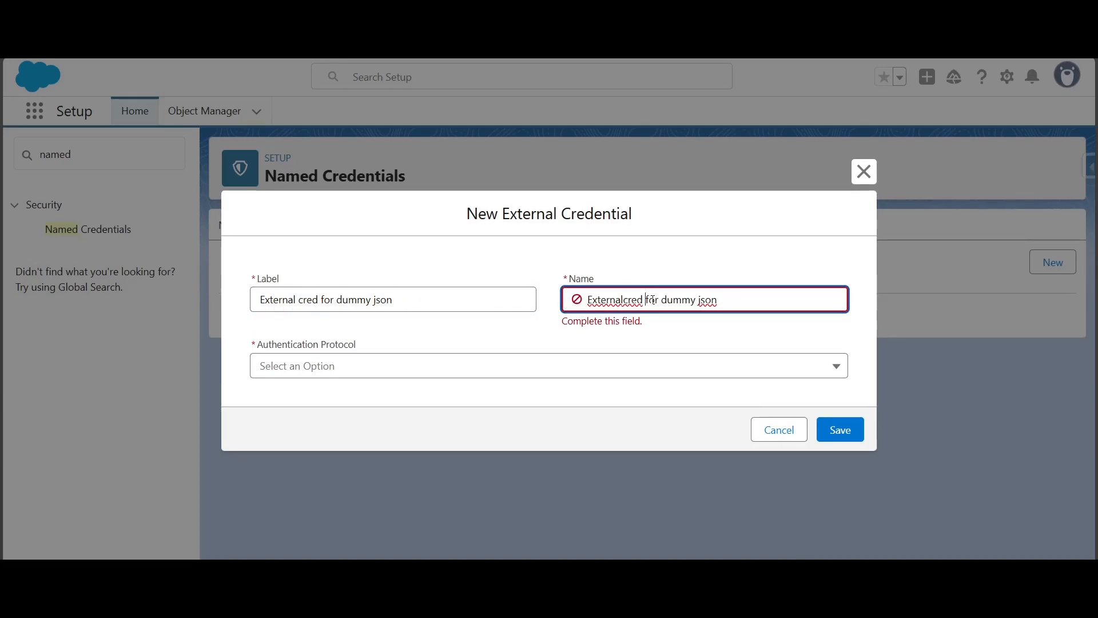
pyautogui.press('BackSpace')
pyautogui.press('Right')
pyautogui.press('Right')
pyautogui.press('Right')
pyautogui.press('Delete')
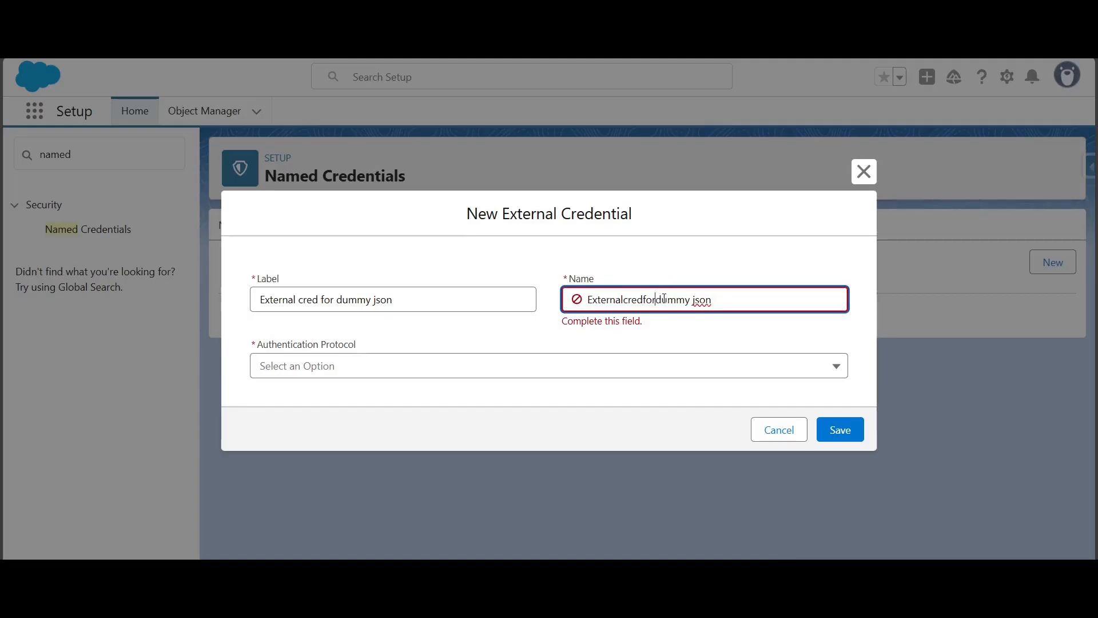
pyautogui.click(694, 301)
pyautogui.press('BackSpace')
pyautogui.click(588, 333)
# - Set the authentication protocol to Custom and save the external credential
pyautogui.click(398, 353)
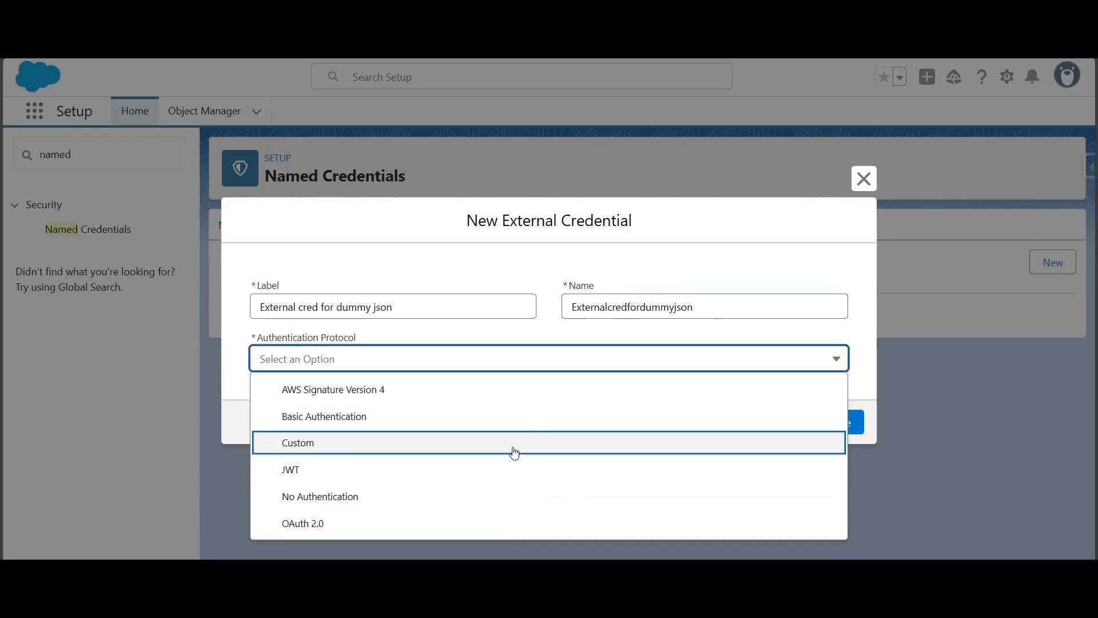
pyautogui.click(515, 453)
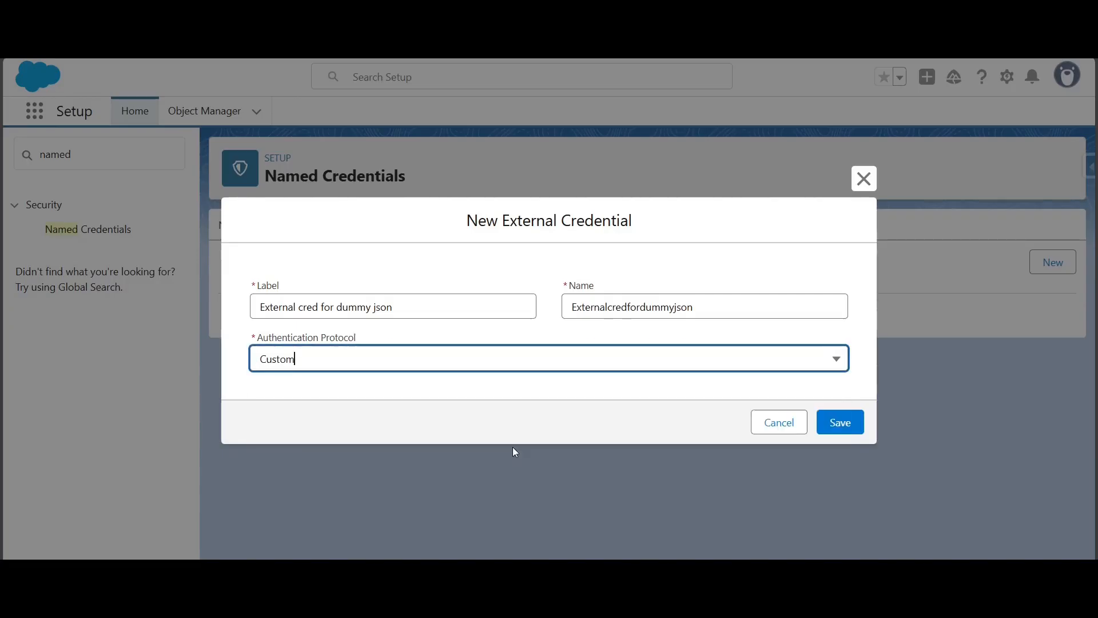
pyautogui.click(854, 430)
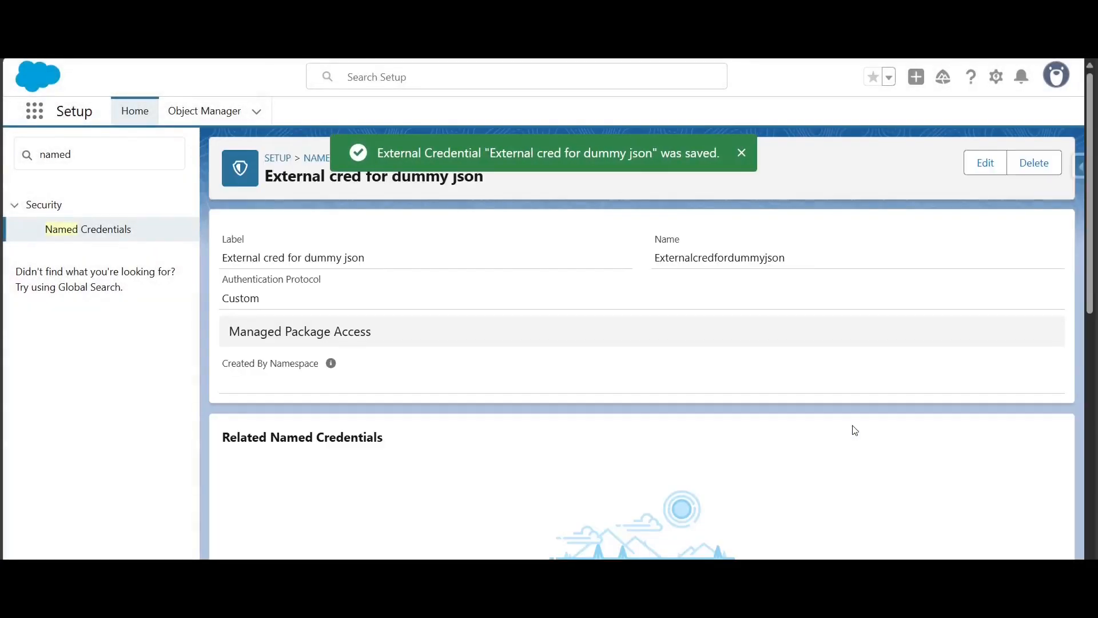
# - Review the saved external credential's details and its Related Named Credentials, Principals and Custom Headers sections
pyautogui.scroll(-6, 609, 423)
pyautogui.scroll(-3, 609, 424)
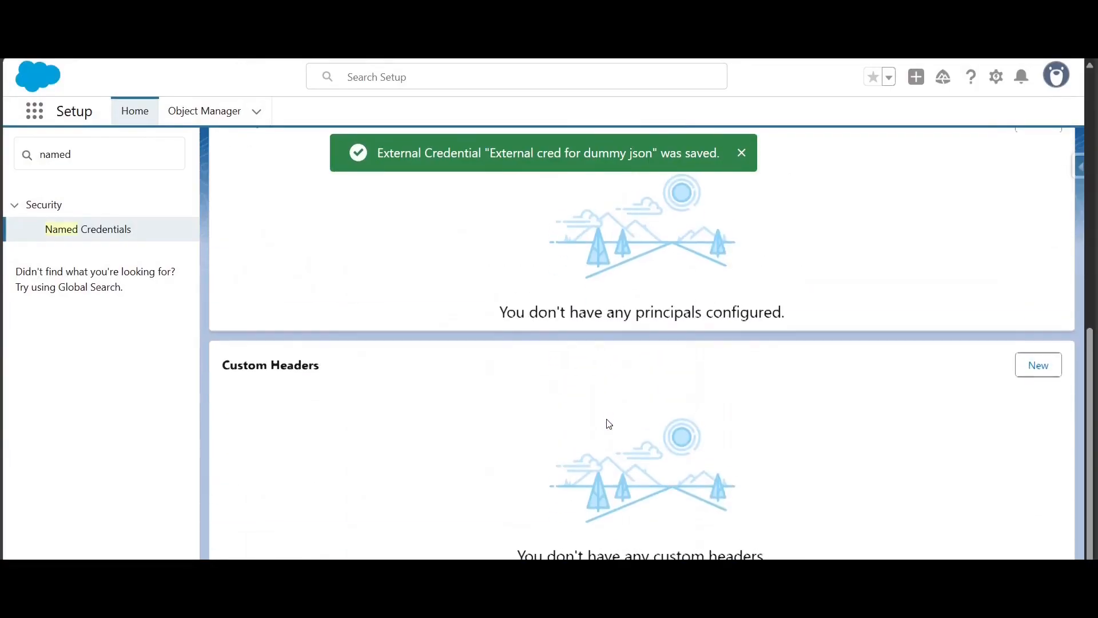
pyautogui.scroll(6, 609, 425)
pyautogui.scroll(4, 609, 425)
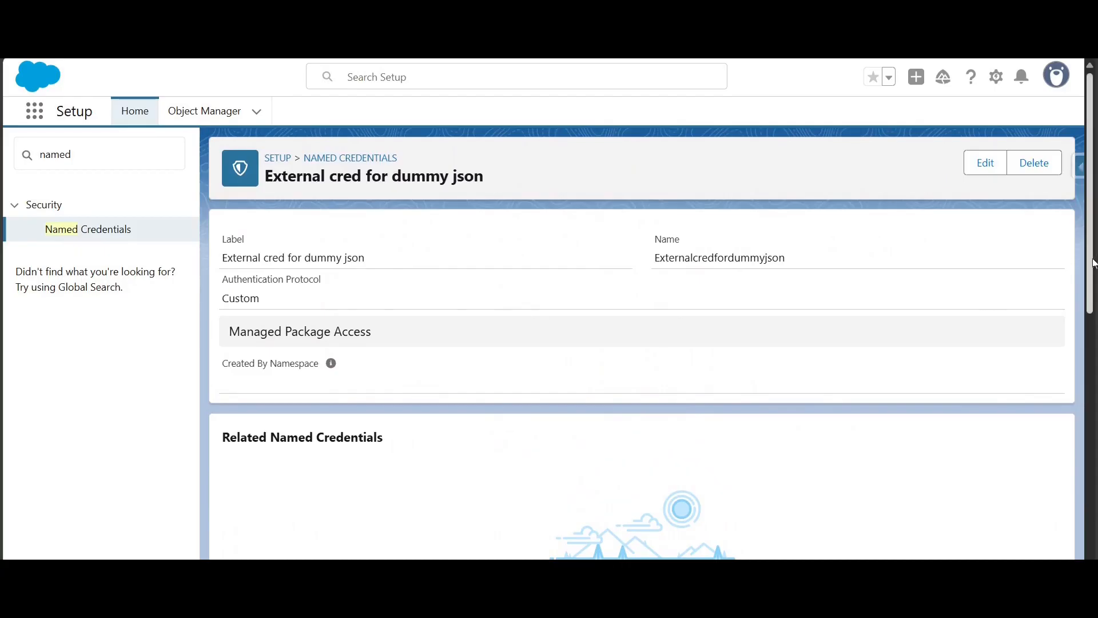
pyautogui.moveTo(1090, 265); pyautogui.dragTo(1095, 467)
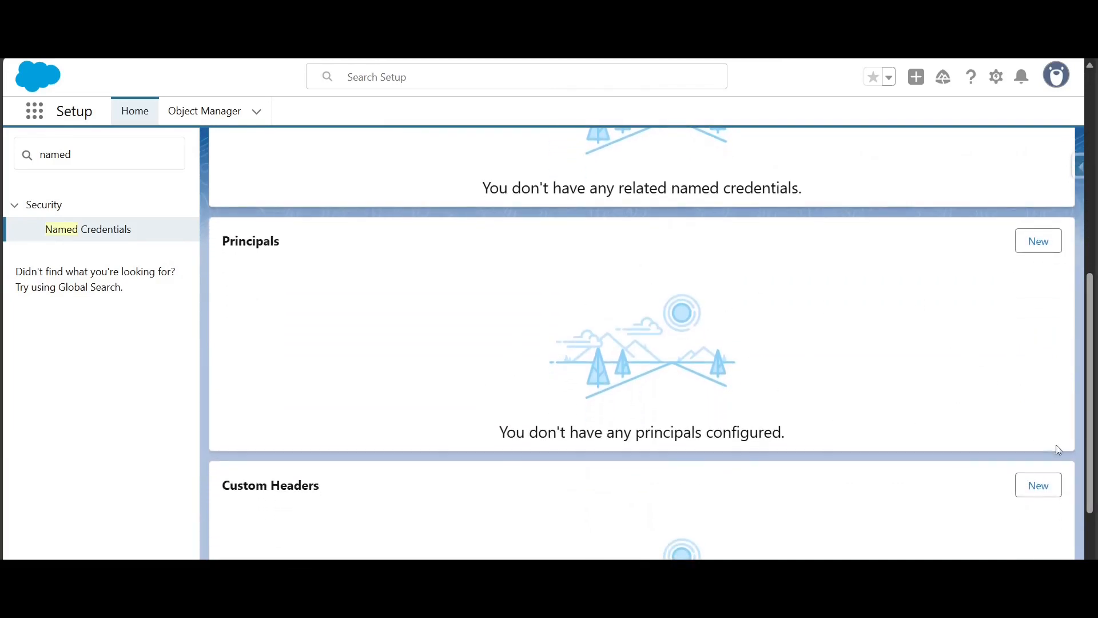
pyautogui.moveTo(1094, 425); pyautogui.dragTo(1094, 301)
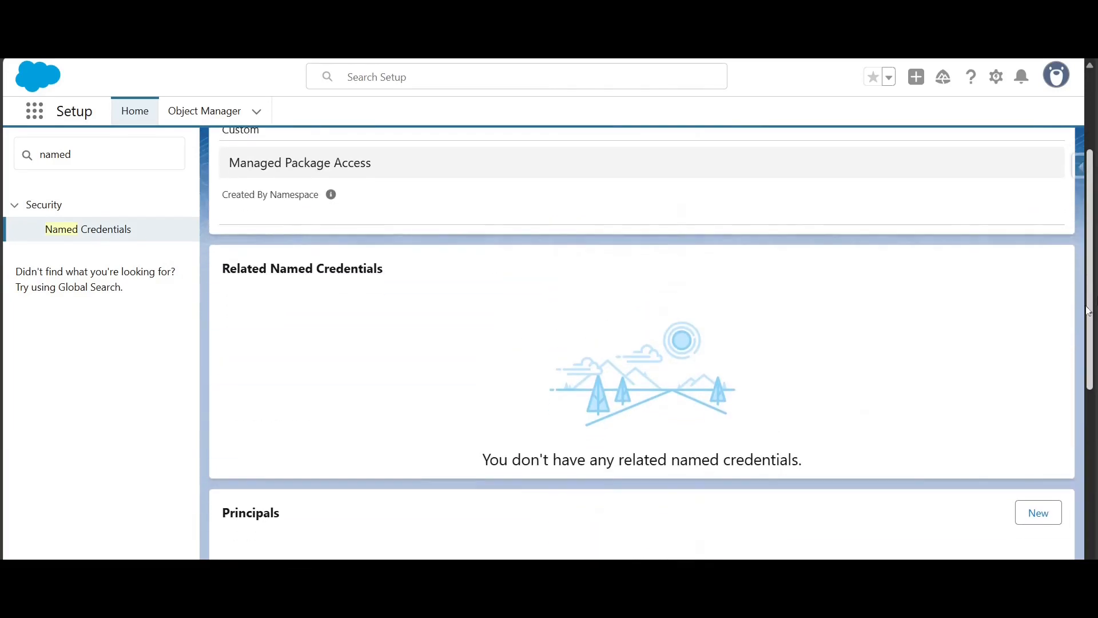
pyautogui.scroll(3, 292, 309)
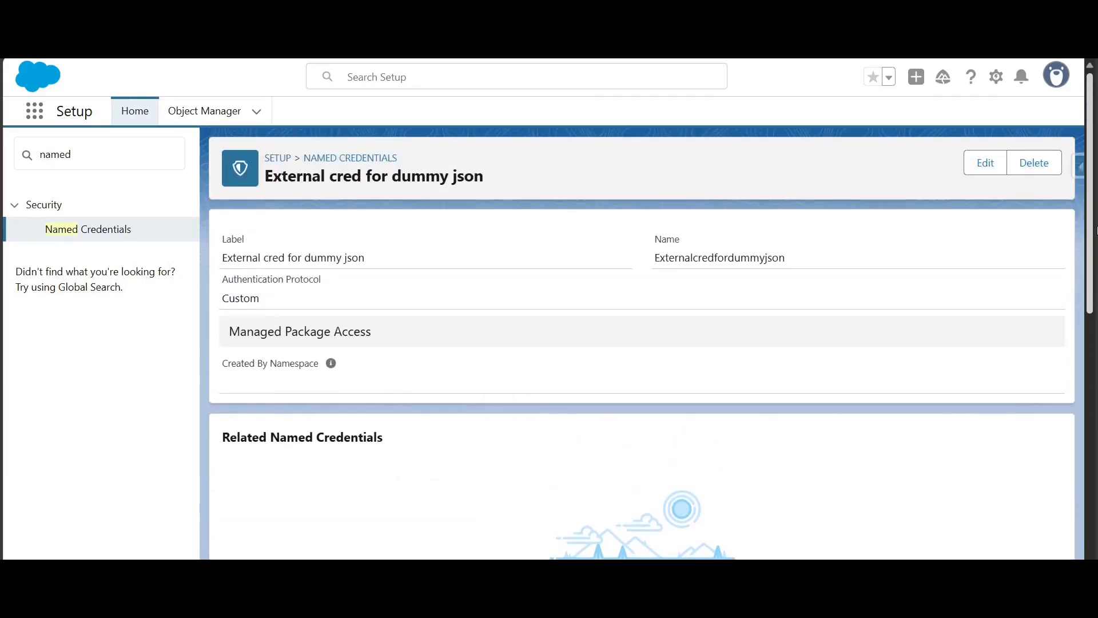
pyautogui.scroll(-3, 1060, 339)
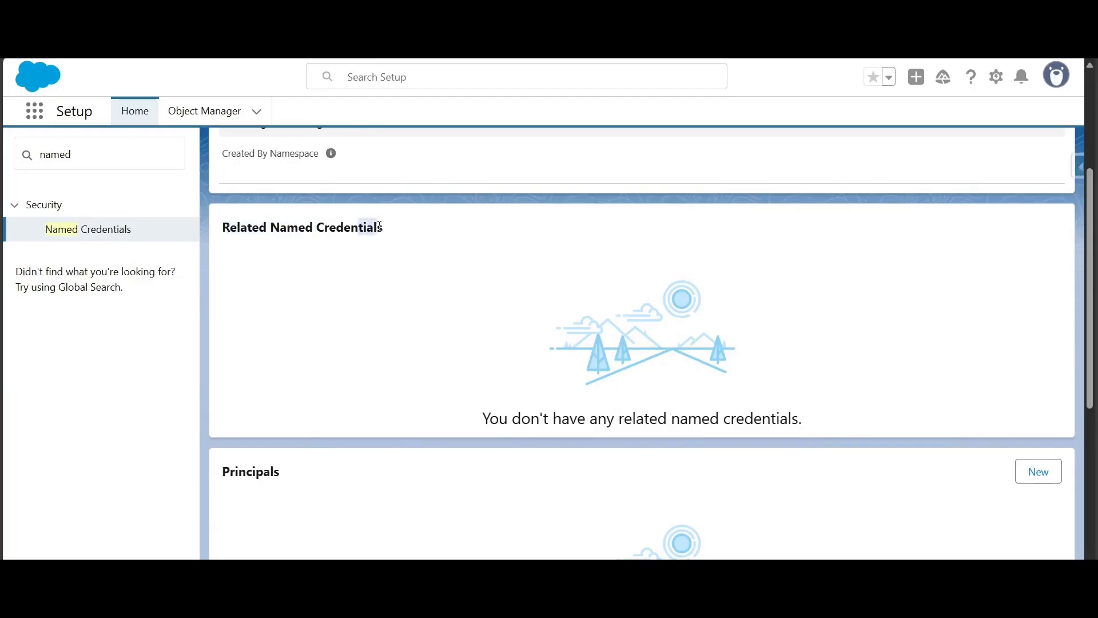
pyautogui.moveTo(384, 229); pyautogui.dragTo(230, 234)
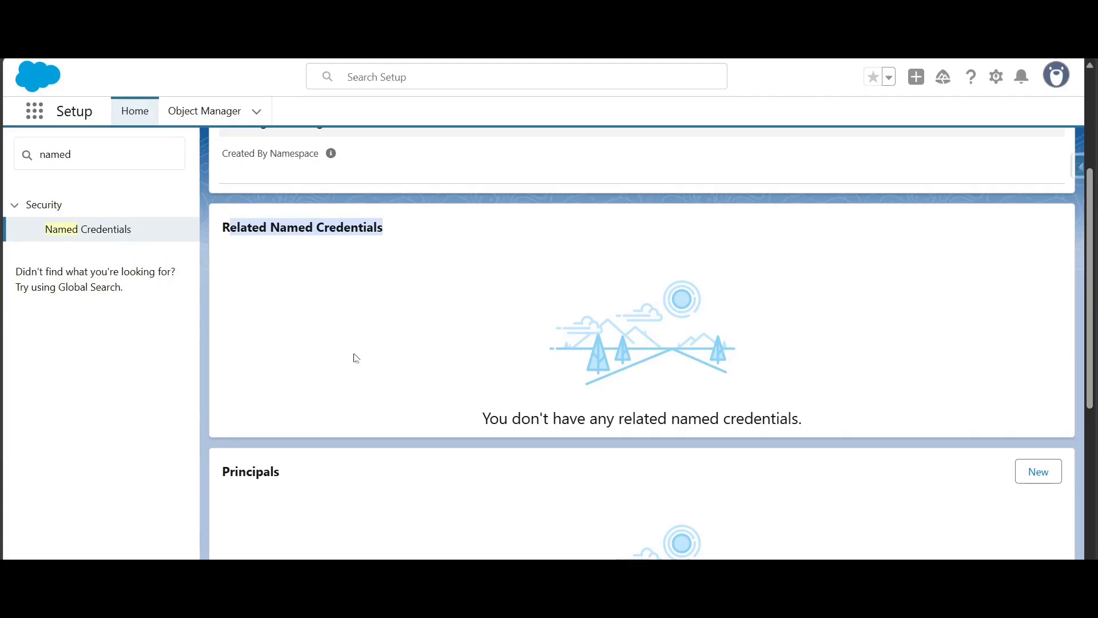
pyautogui.scroll(-3, 410, 360)
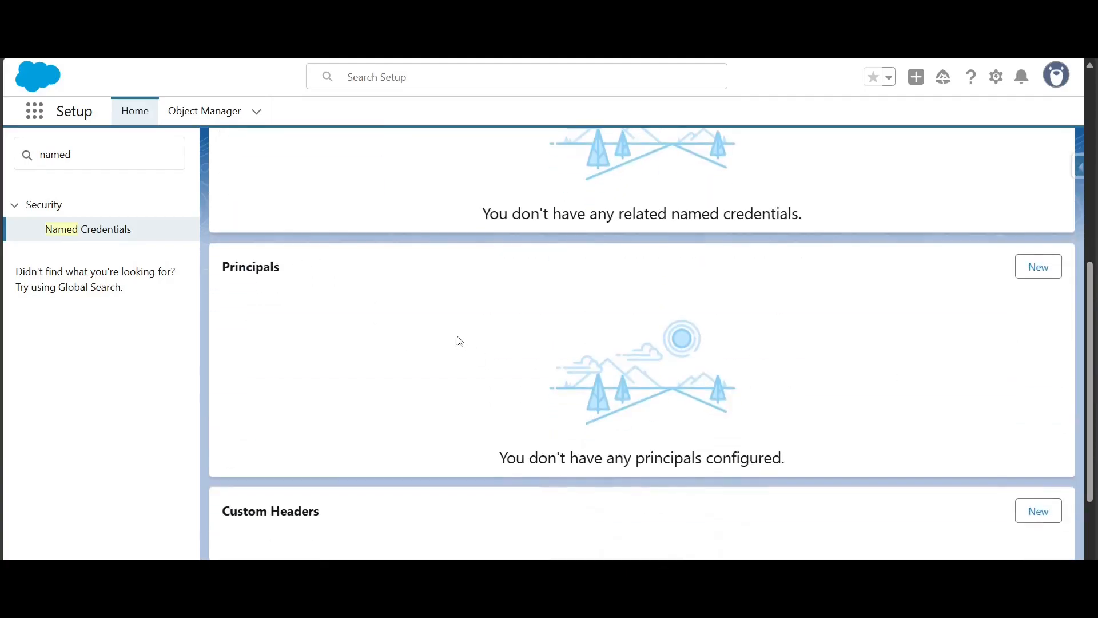
pyautogui.moveTo(281, 272); pyautogui.dragTo(222, 269)
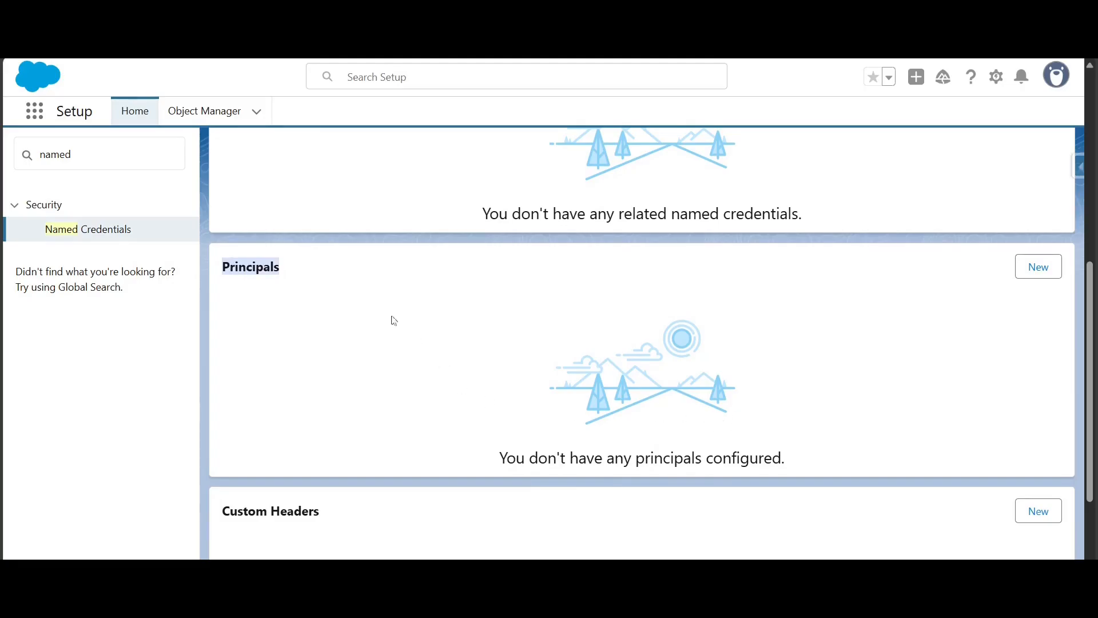
pyautogui.moveTo(282, 276); pyautogui.dragTo(227, 270)
pyautogui.click(291, 289)
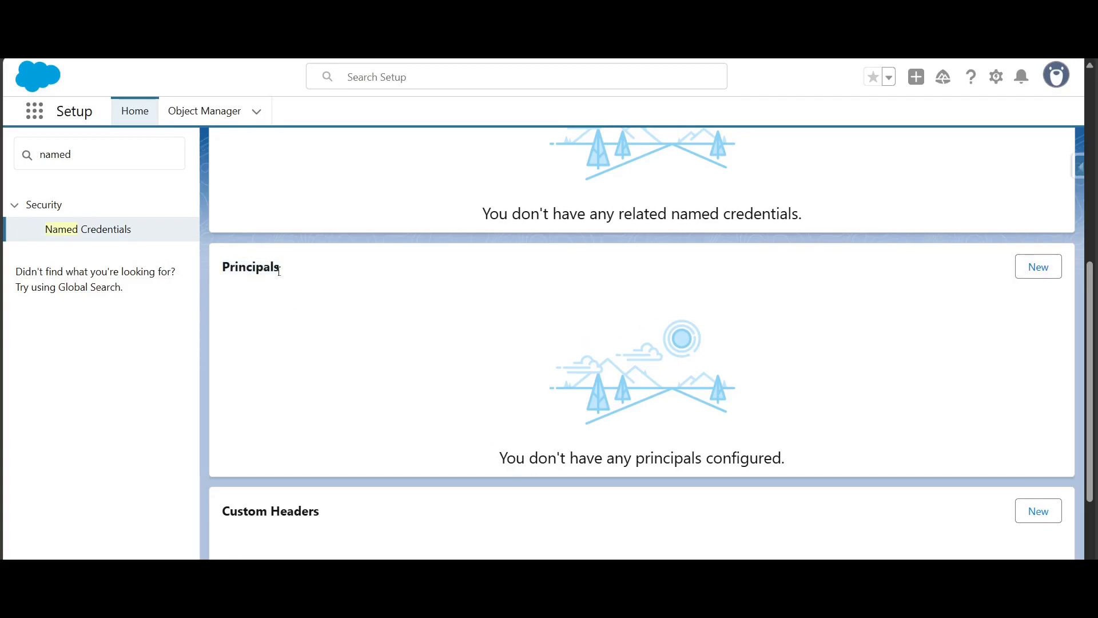
pyautogui.moveTo(279, 271); pyautogui.dragTo(225, 269)
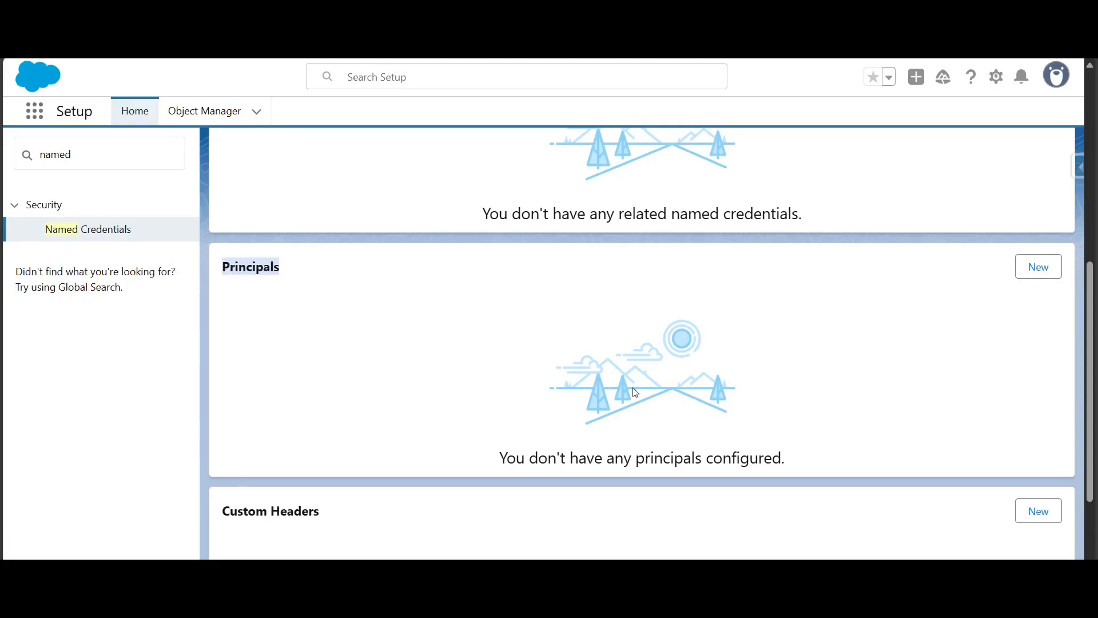
# - Start a new principal for the external credential with the parameter name "Principal for dummy json external cred"
pyautogui.click(1024, 274)
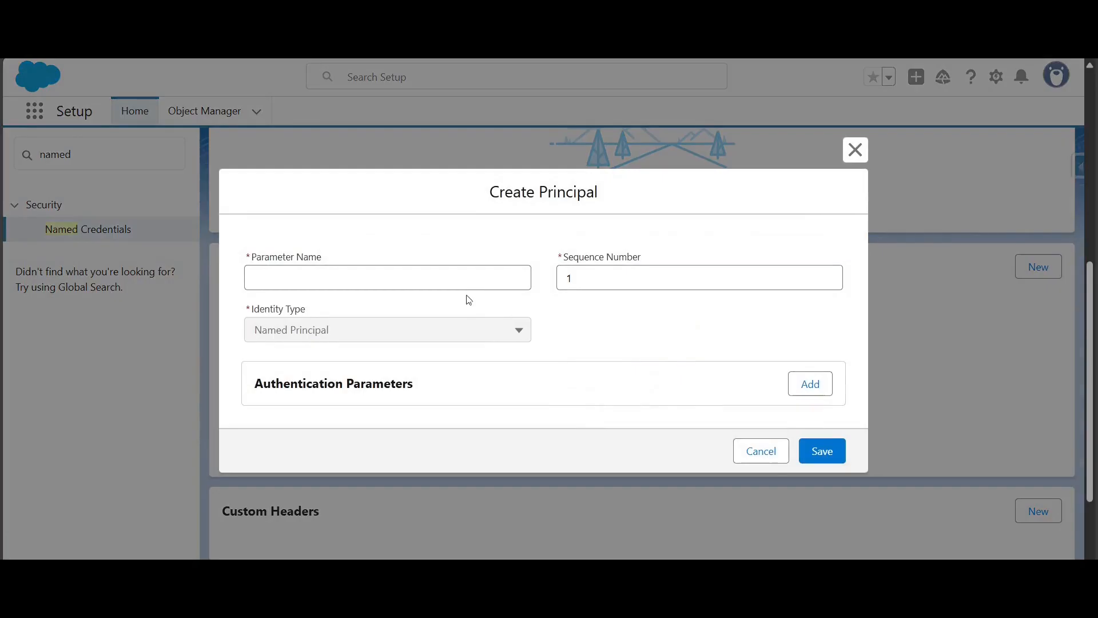
pyautogui.click(468, 285)
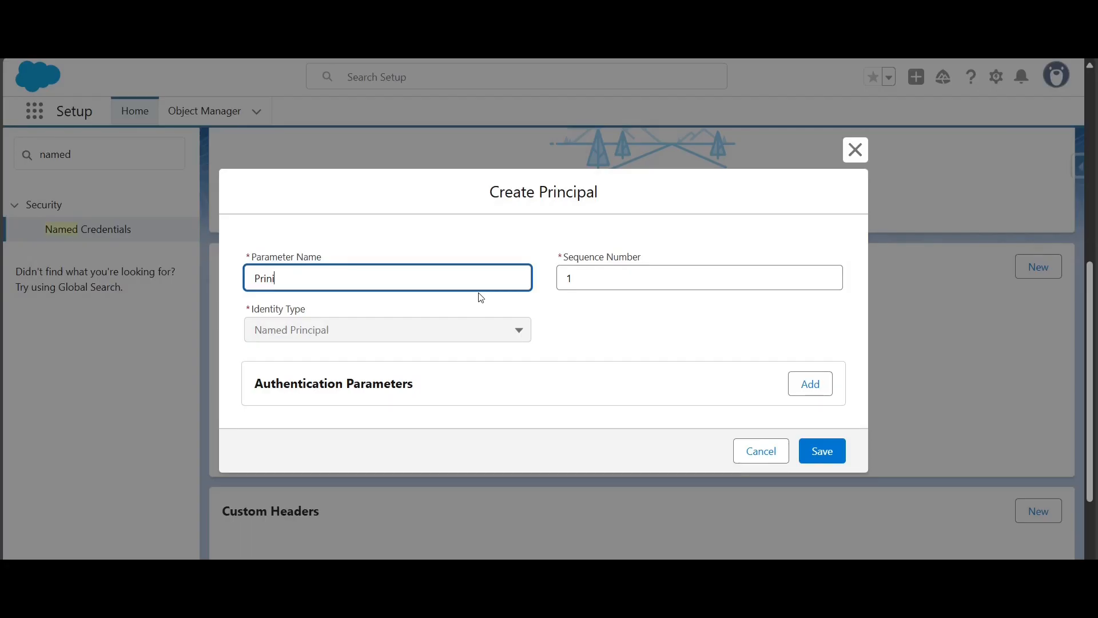
pyautogui.write('Principal for dummy jso')
pyautogui.write('n extern')
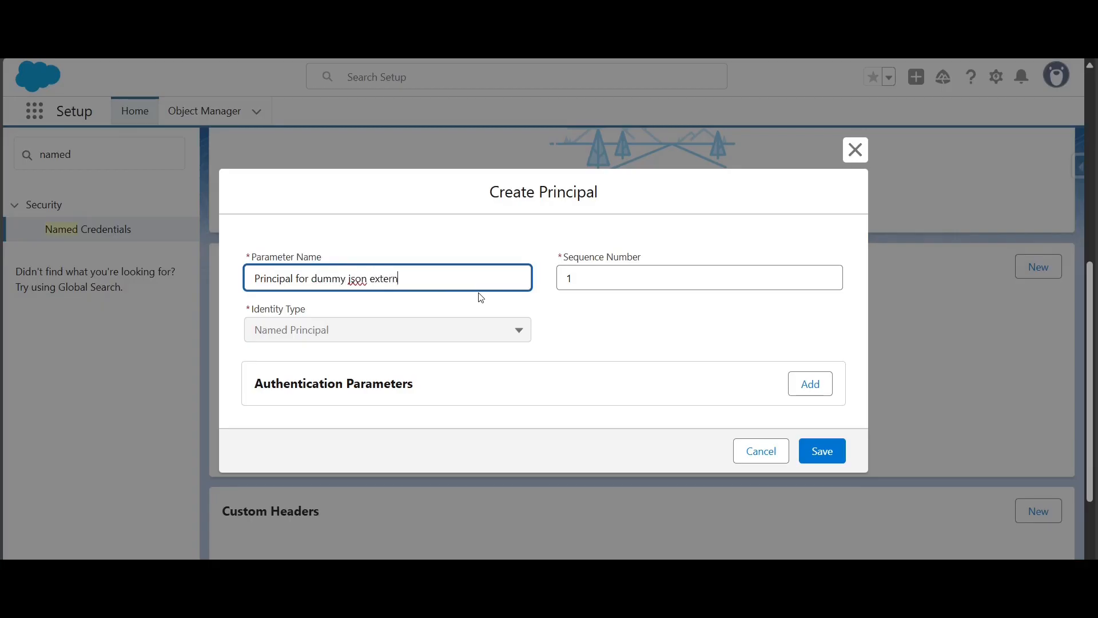
pyautogui.write('al cred')
pyautogui.tripleClick(260, 309)
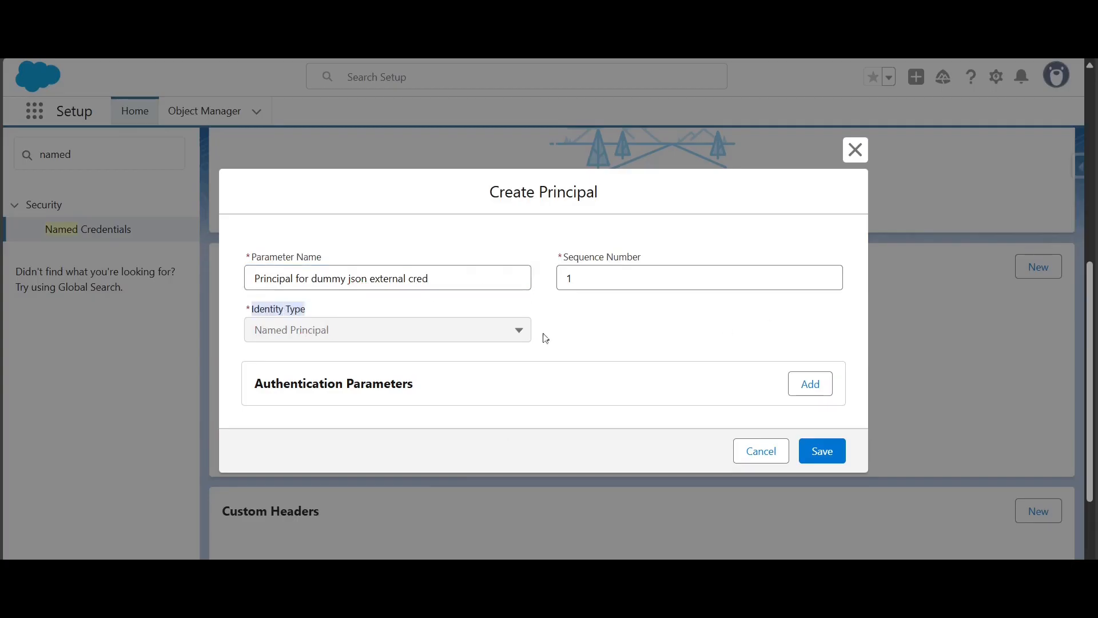
# - Discard the blank authentication parameter and save the new principal without any authentication parameters
pyautogui.click(824, 389)
pyautogui.scroll(-1, 847, 367)
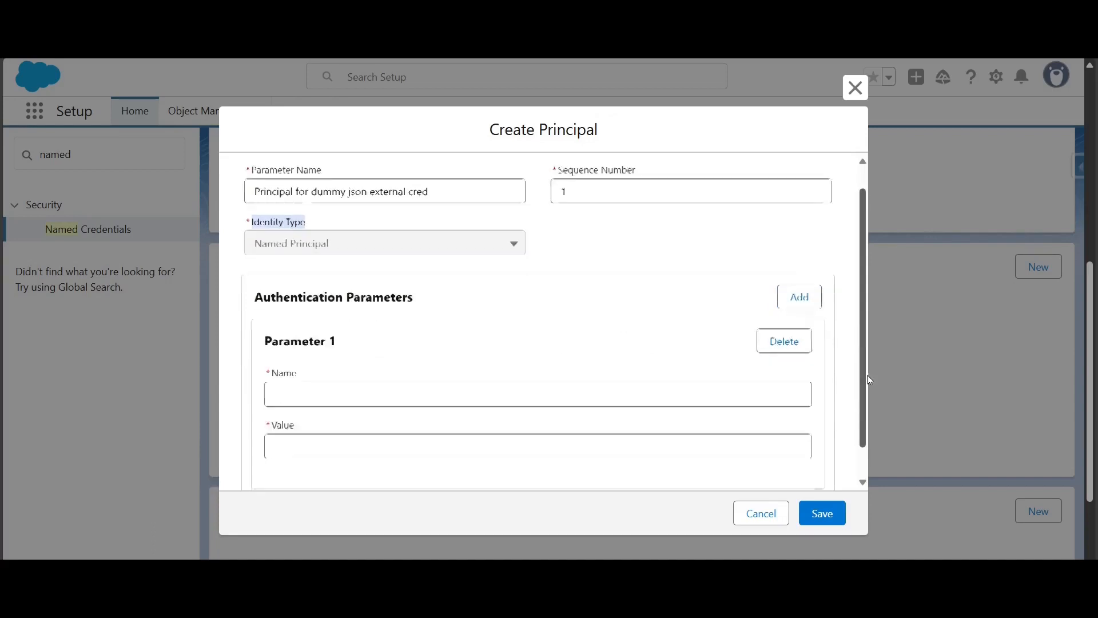
pyautogui.scroll(1, 795, 377)
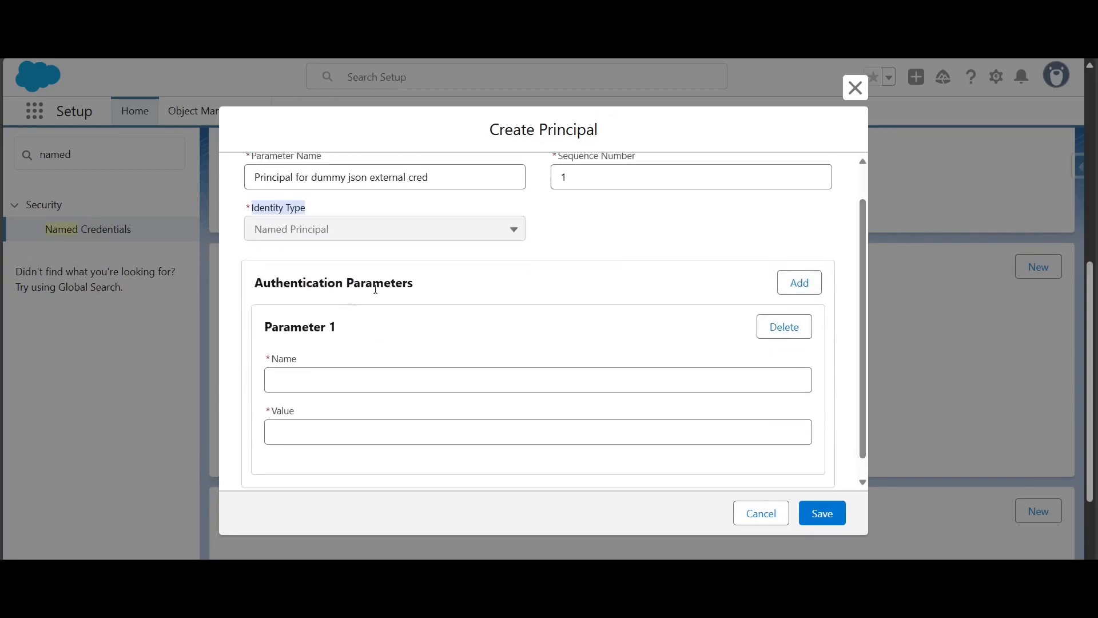
pyautogui.click(784, 328)
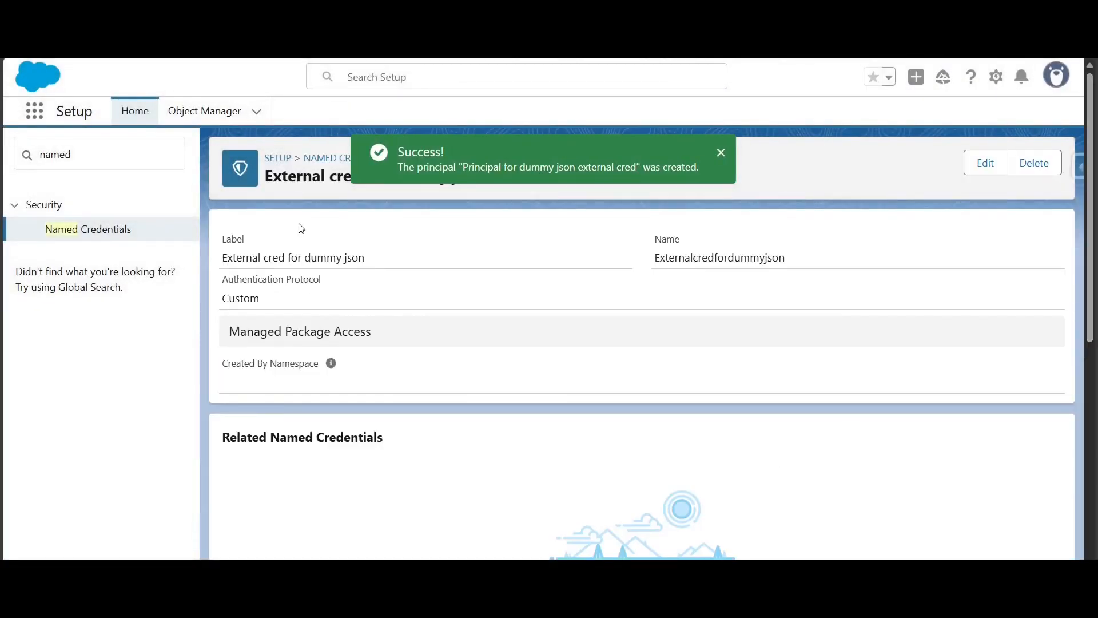
# - Return from the external credential's detail page to the list of named credentials
pyautogui.scroll(-1, 1093, 263)
pyautogui.scroll(1, 1093, 268)
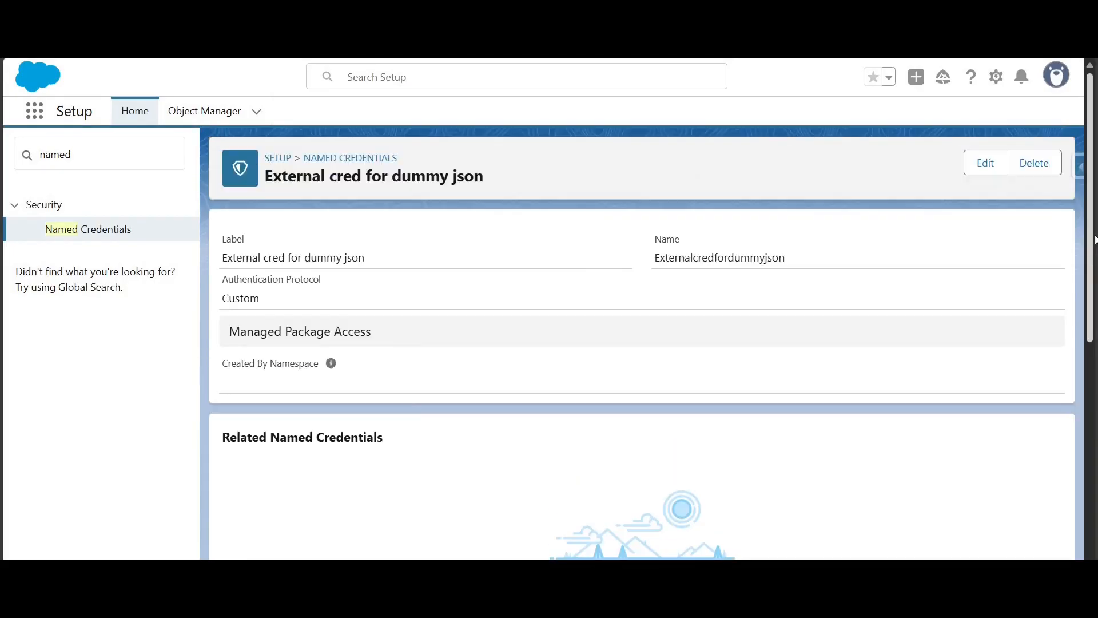
pyautogui.click(355, 158)
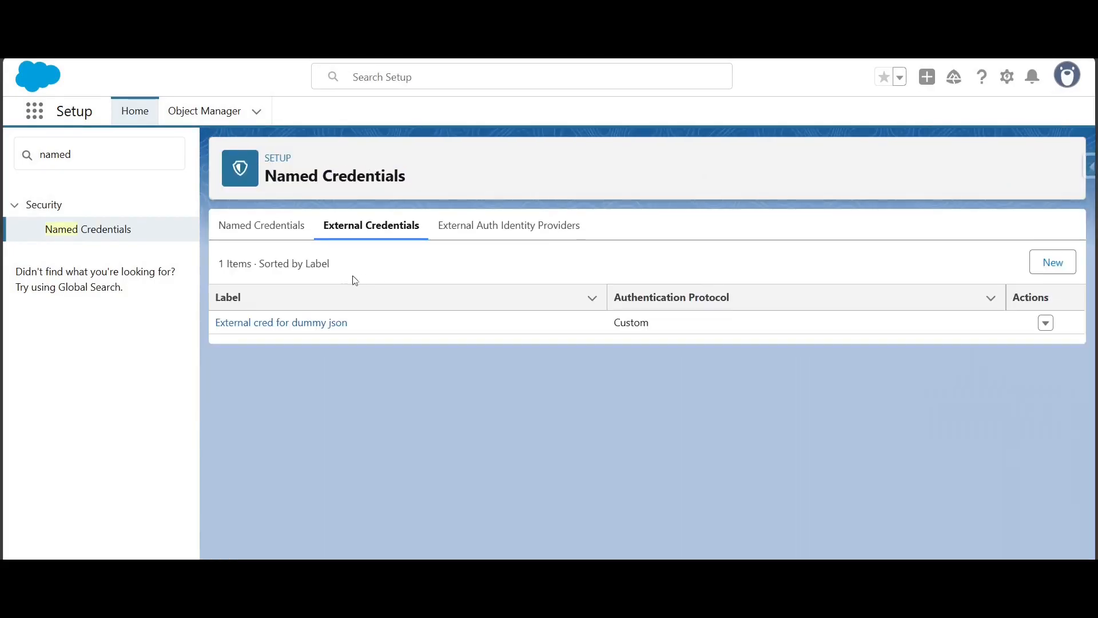
pyautogui.click(284, 225)
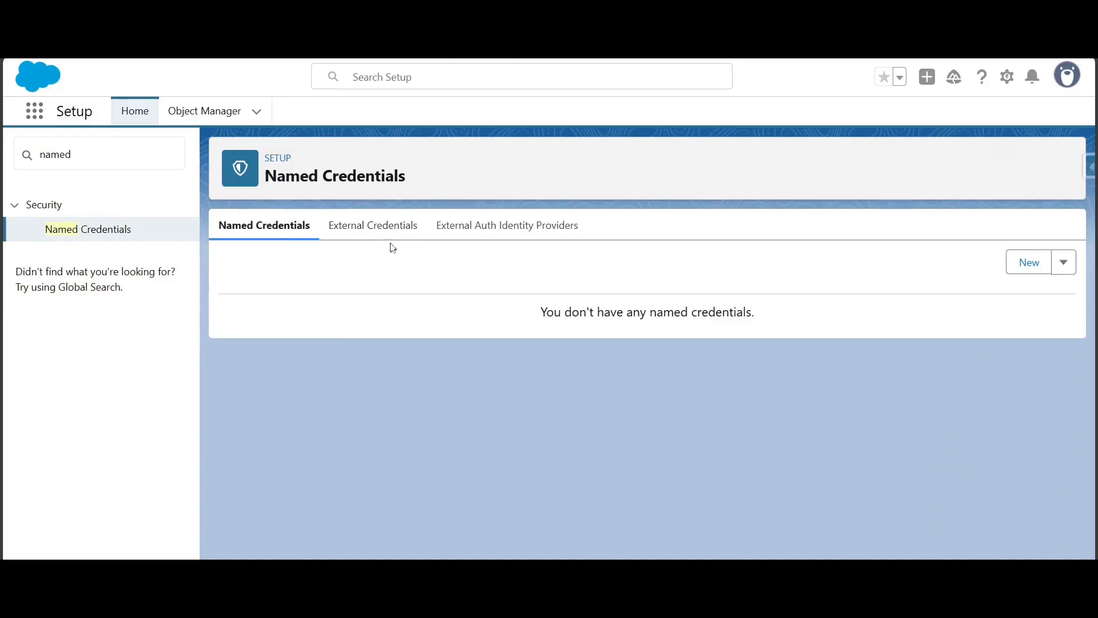
pyautogui.click(1020, 265)
pyautogui.click(864, 88)
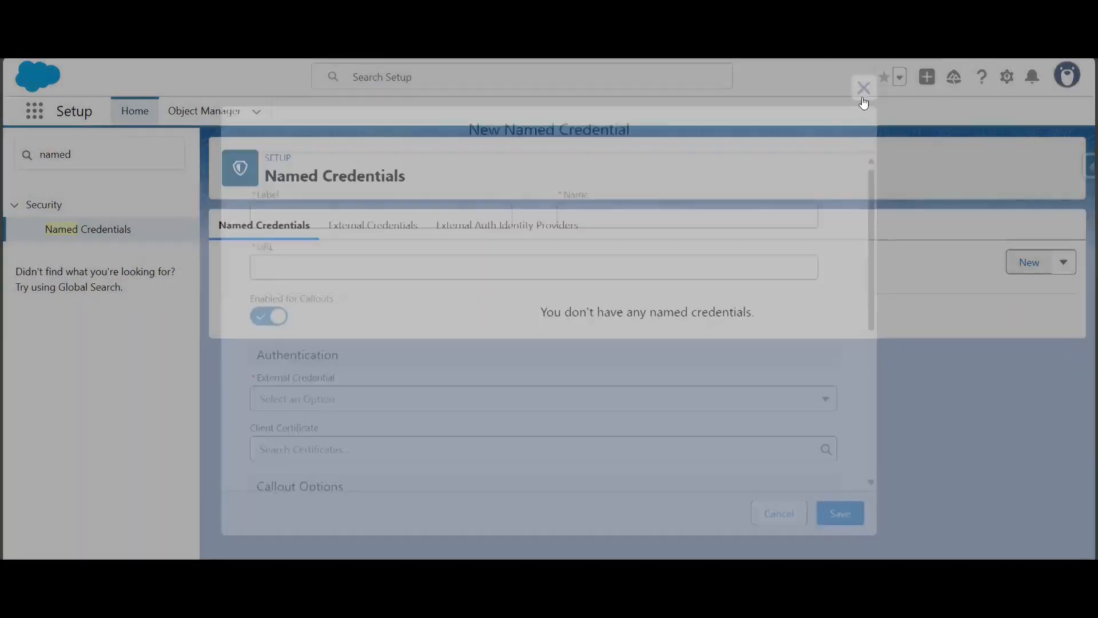
pyautogui.click(1064, 262)
pyautogui.click(917, 310)
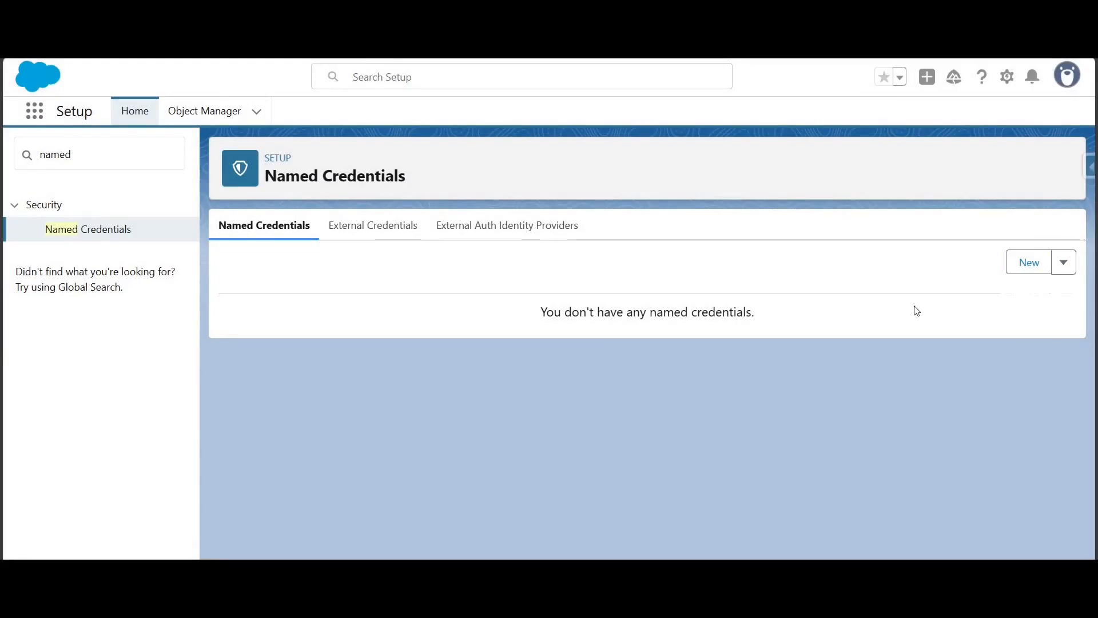
# - Start a new named credential with the label "Named cred for Dummy Json"
pyautogui.click(1021, 271)
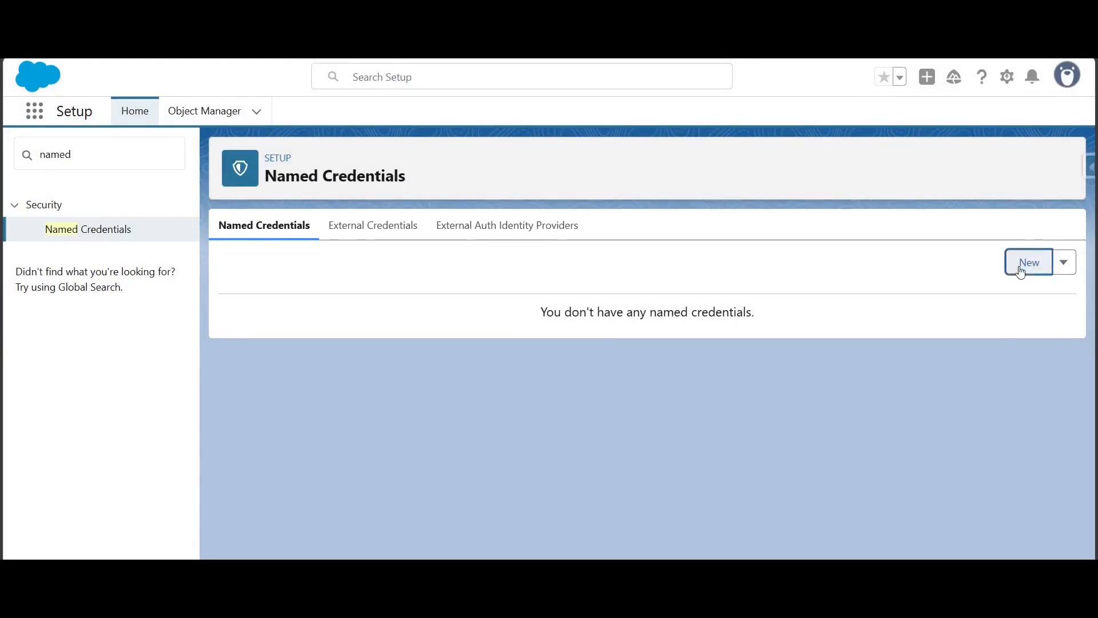
pyautogui.click(426, 212)
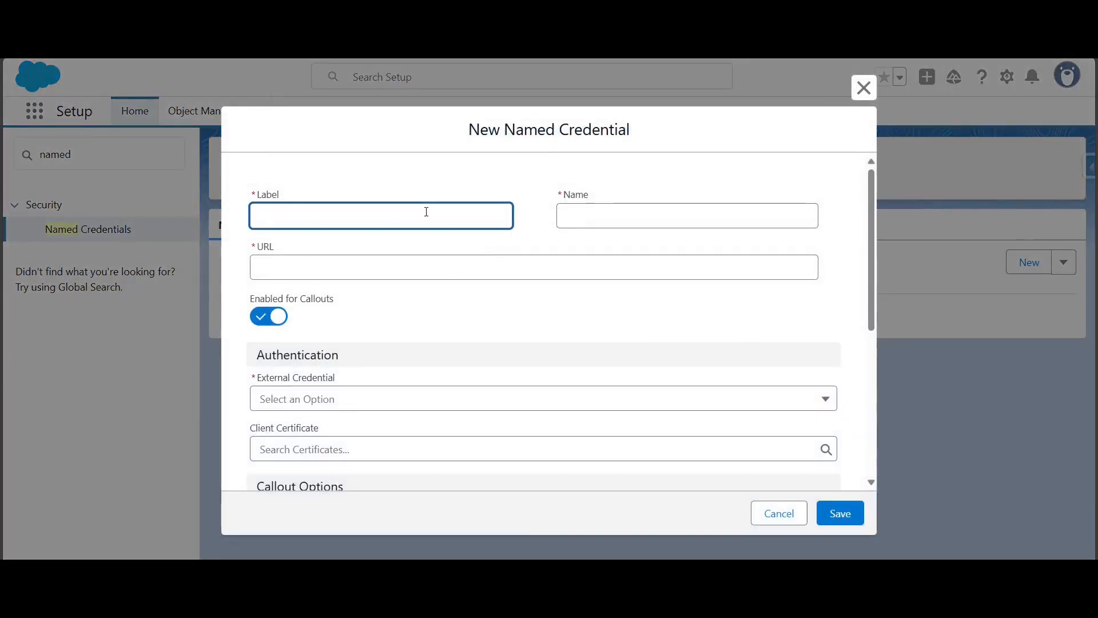
pyautogui.write('Named')
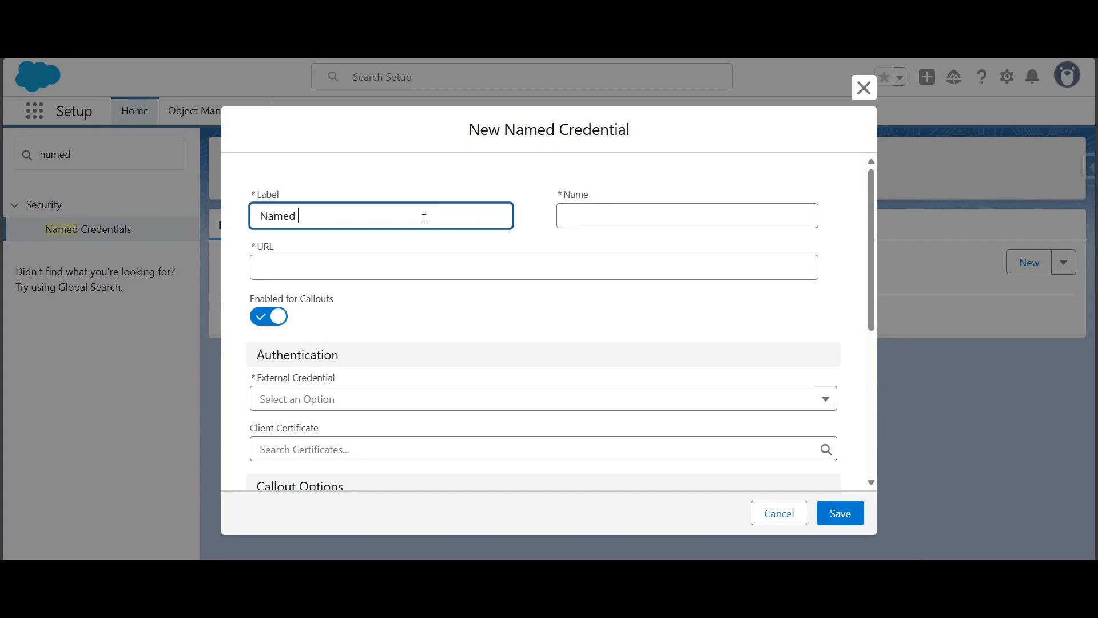
pyautogui.write(' cred for Dummy Json')
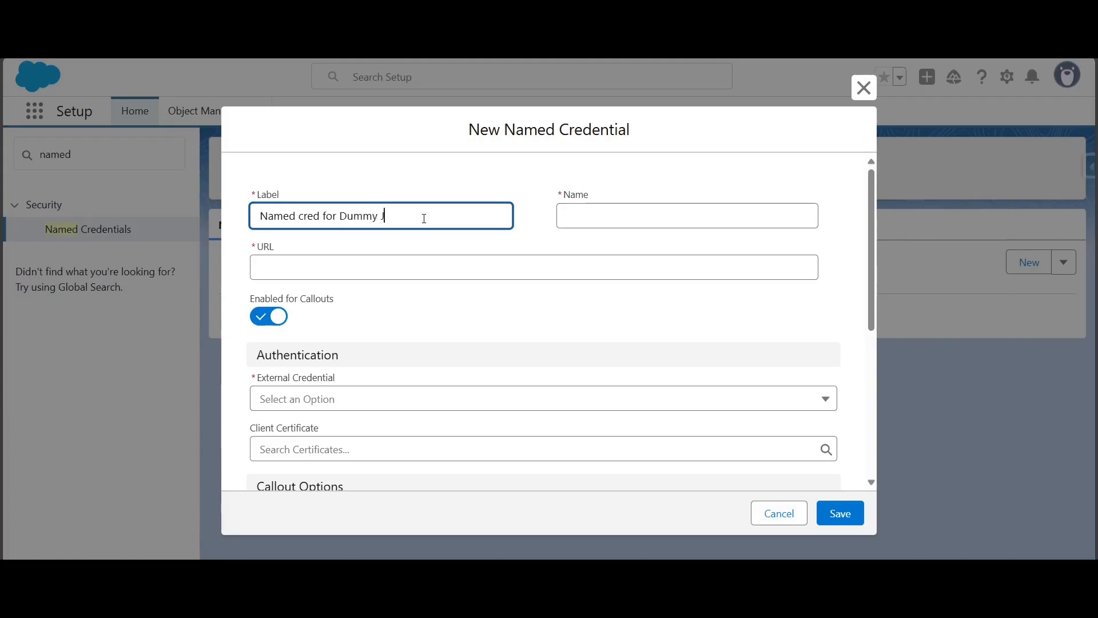
pyautogui.press('Tab')
# - Set the named credential's name to NamedcredforDummyJson by reusing the label text without its spaces
pyautogui.click(425, 218)
pyautogui.hotkey('ctrl', 'a')
pyautogui.hotkey('ctrl', 'c')
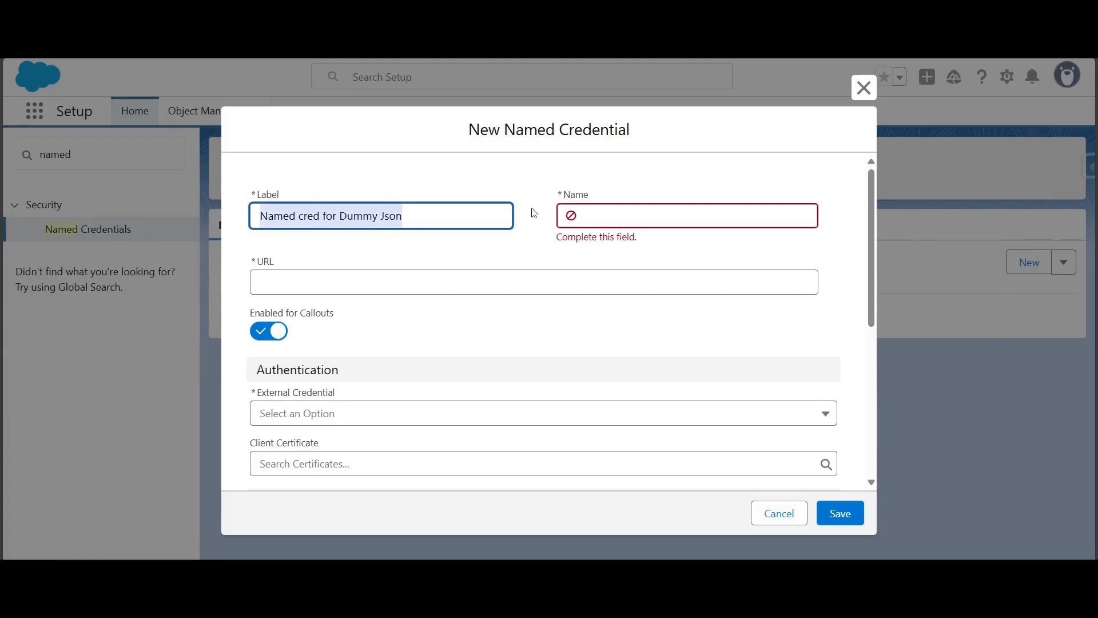
pyautogui.click(587, 212)
pyautogui.hotkey('ctrl', 'v')
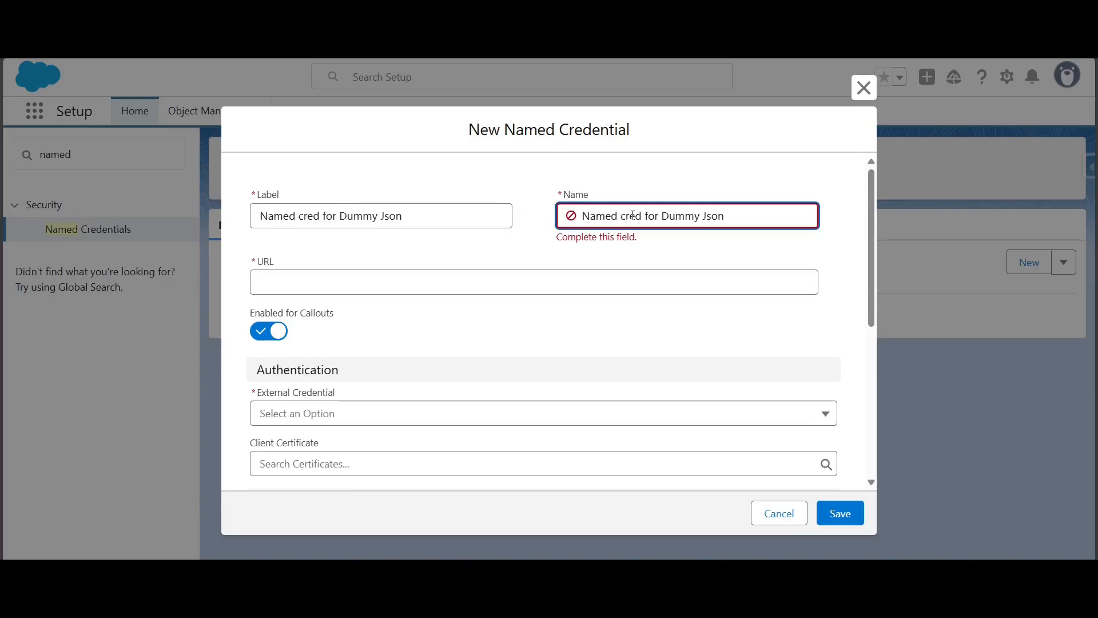
pyautogui.click(621, 217)
pyautogui.press('BackSpace')
pyautogui.click(642, 216)
pyautogui.press('BackSpace')
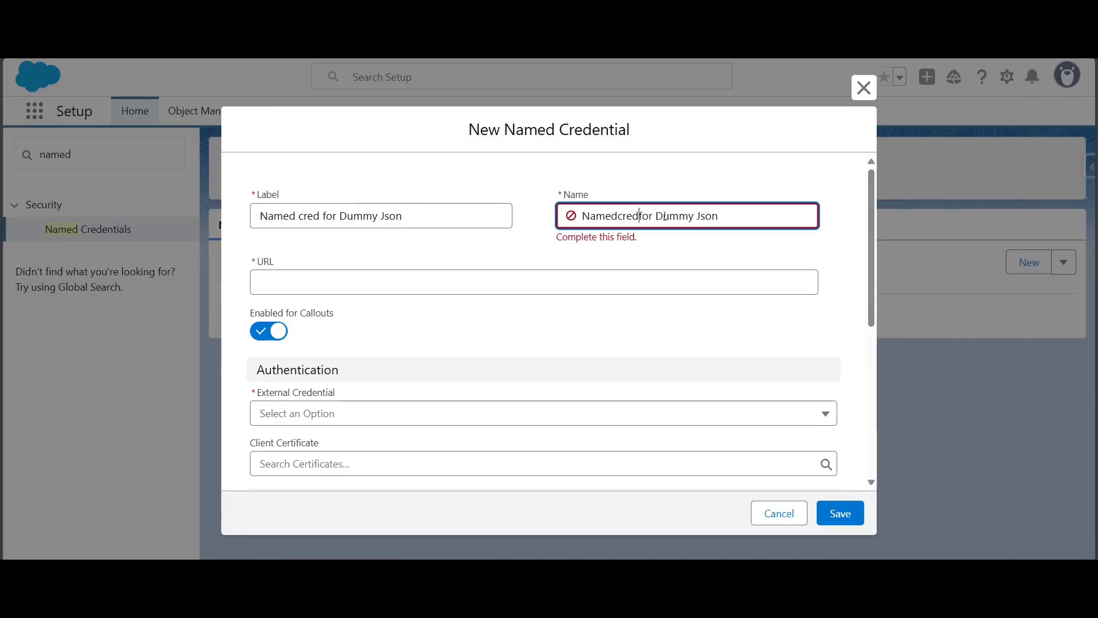
pyautogui.click(658, 217)
pyautogui.press('BackSpace')
pyautogui.click(694, 217)
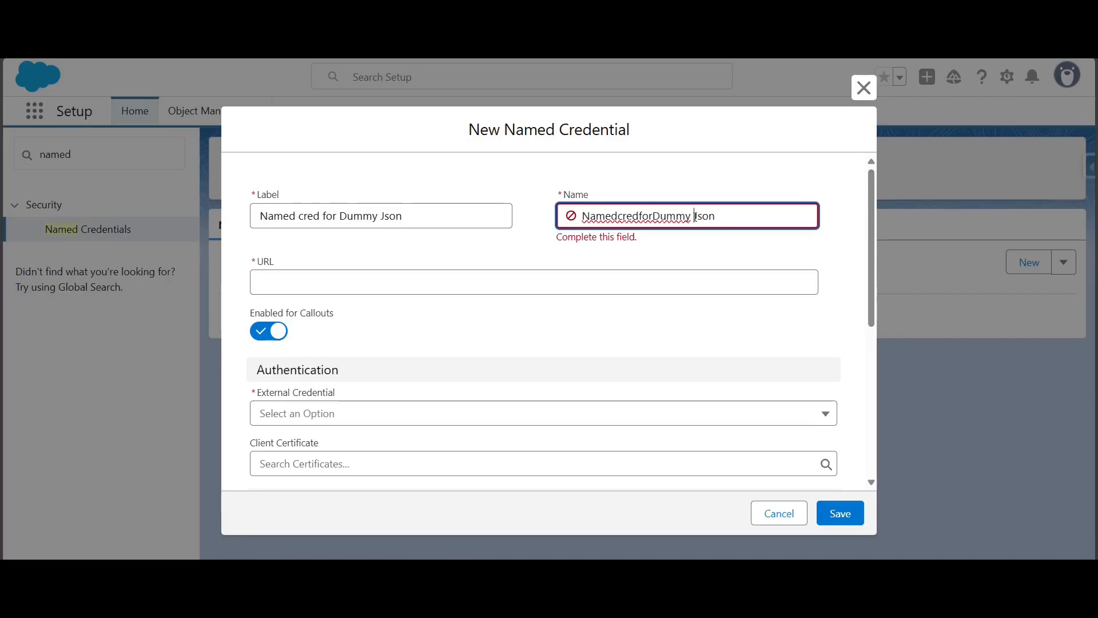
pyautogui.press('BackSpace')
# - Copy the products category-list address from the DummyJSON documentation and return to the new named credential form
pyautogui.click(513, 274)
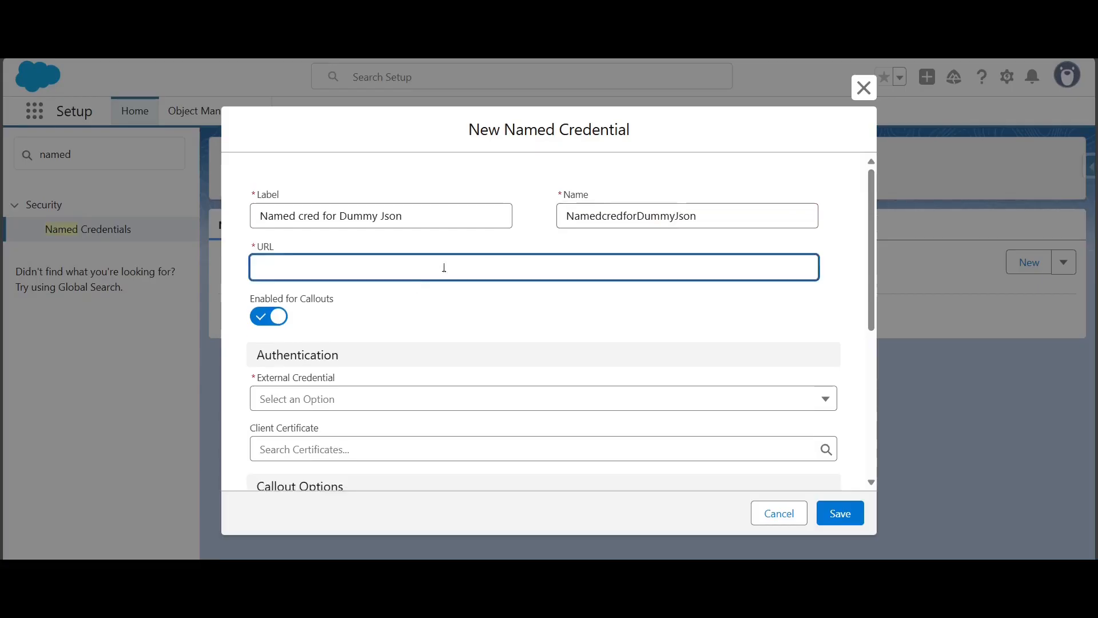
pyautogui.hotkey('ctrl', 'Tab')
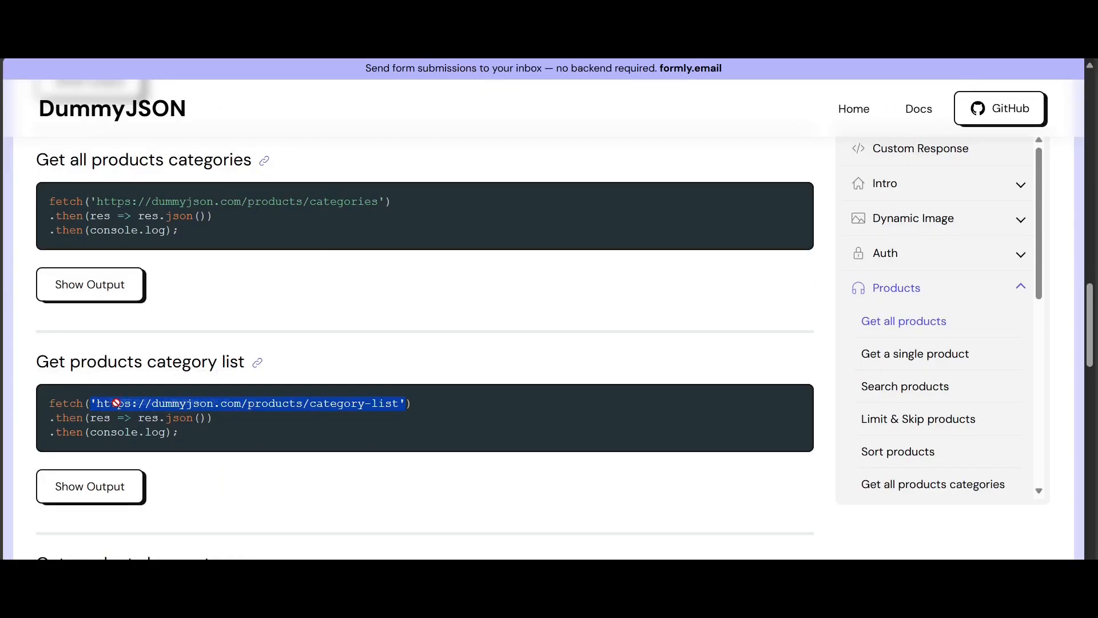
pyautogui.hotkey('ctrl', 'c')
pyautogui.hotkey('ctrl', 'Tab')
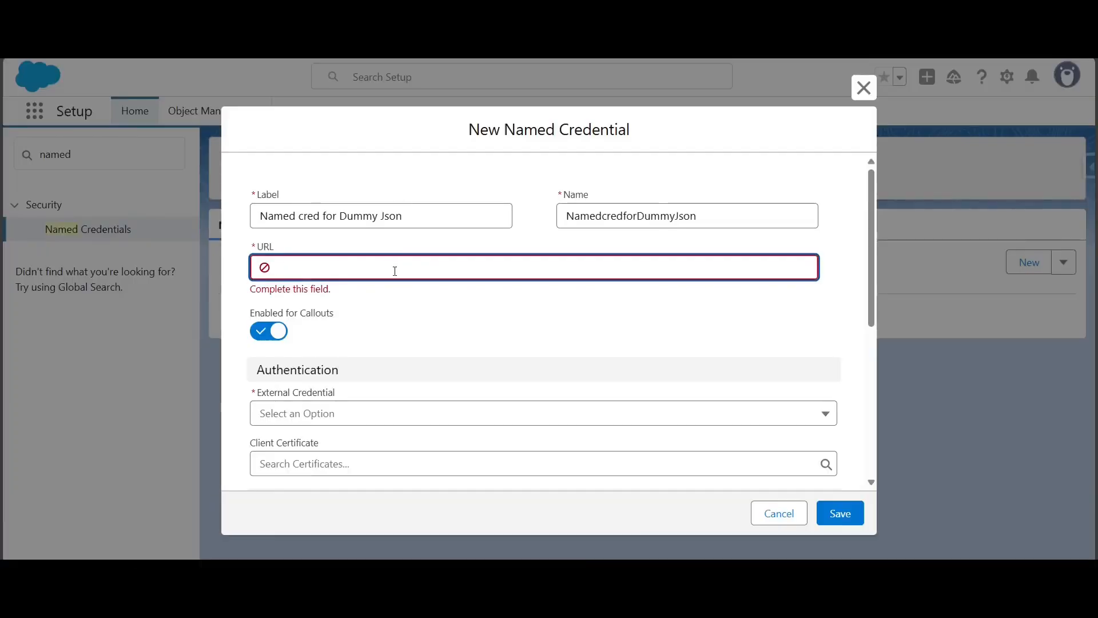
pyautogui.hotkey('ctrl', 'v')
pyautogui.press('BackSpace')
pyautogui.press('BackSpace')
pyautogui.press('BackSpace')
pyautogui.press('BackSpace')
pyautogui.press('BackSpace')
pyautogui.press('BackSpace')
pyautogui.press('BackSpace')
pyautogui.press('BackSpace')
pyautogui.press('BackSpace')
pyautogui.press('BackSpace')
pyautogui.press('BackSpace')
pyautogui.press('BackSpace')
pyautogui.press('BackSpace')
pyautogui.press('BackSpace')
pyautogui.press('BackSpace')
pyautogui.press('BackSpace')
pyautogui.press('BackSpace')
pyautogui.press('BackSpace')
pyautogui.press('BackSpace')
pyautogui.press('BackSpace')
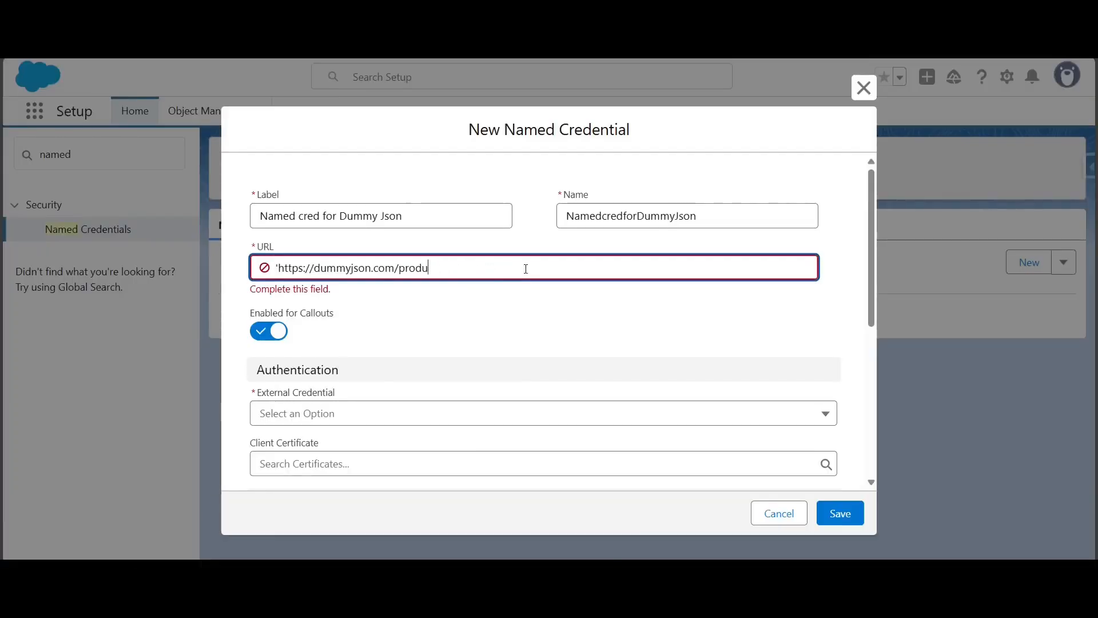
pyautogui.press('Left')
pyautogui.press('Left')
pyautogui.press('Left')
pyautogui.press('Left')
pyautogui.press('Left')
pyautogui.press('Left')
pyautogui.press('Left')
pyautogui.press('Left')
pyautogui.press('Left')
pyautogui.press('Left')
pyautogui.press('Left')
pyautogui.press('Left')
pyautogui.press('Left')
pyautogui.press('Left')
pyautogui.press('Left')
pyautogui.press('Left')
pyautogui.press('Left')
pyautogui.press('Left')
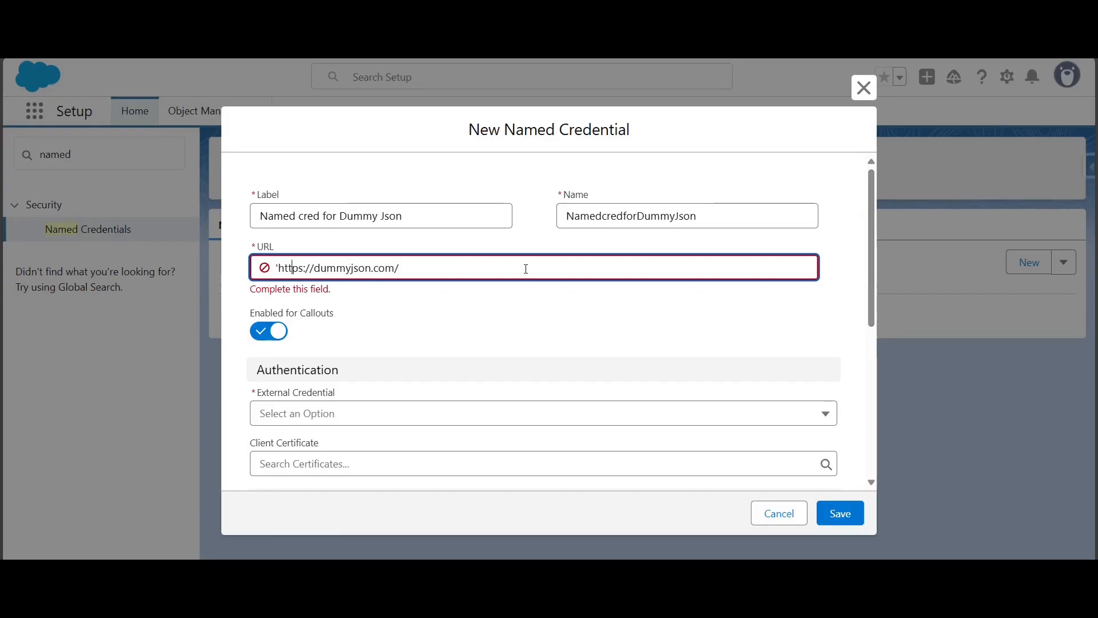
pyautogui.press('BackSpace')
pyautogui.click(494, 331)
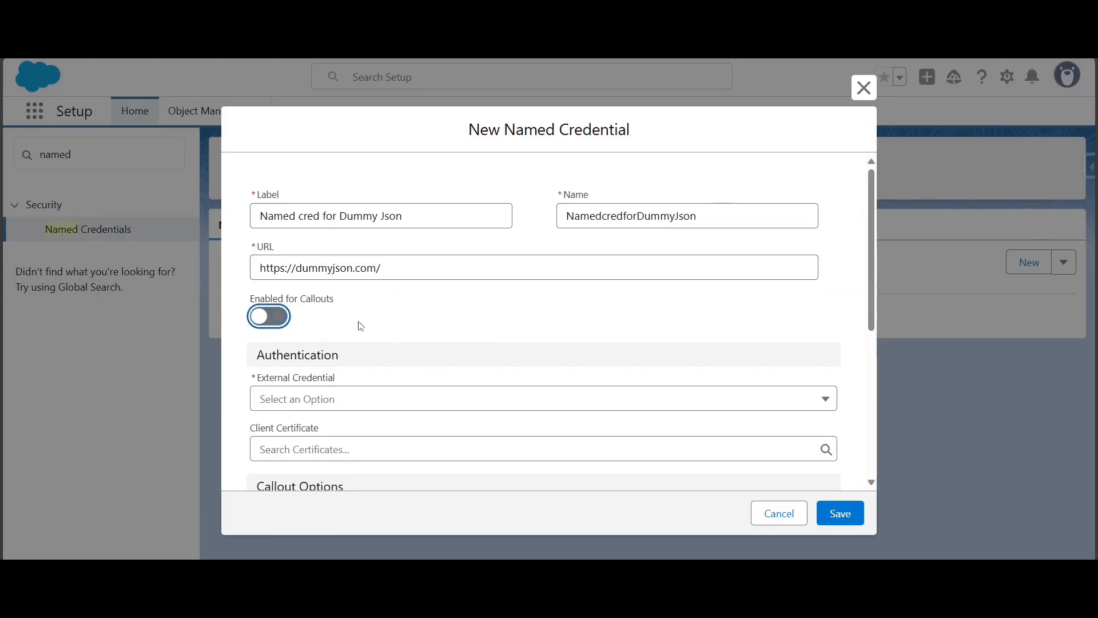
# - Assign "External cred for dummy json" as the named credential's external credential
pyautogui.moveTo(873, 277); pyautogui.dragTo(877, 333)
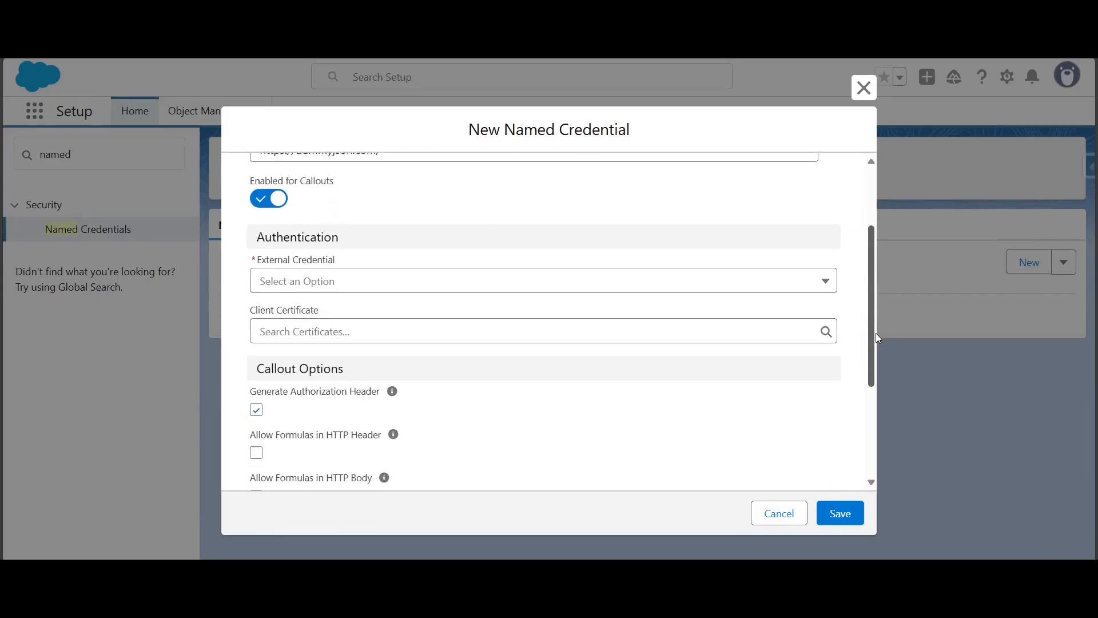
pyautogui.click(545, 277)
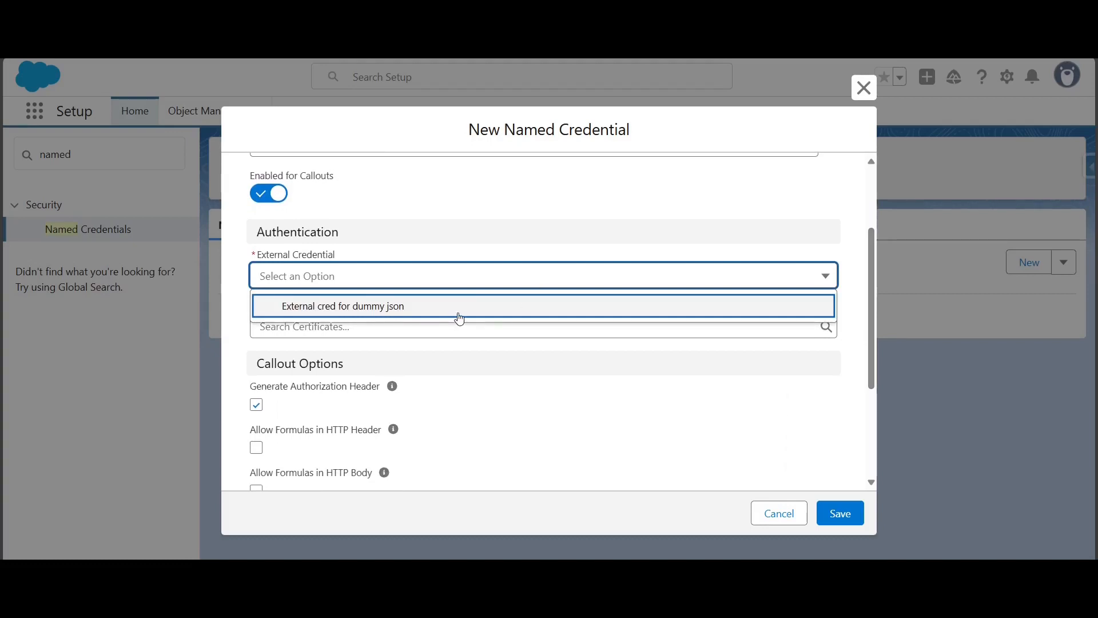
pyautogui.click(332, 306)
# - Allow formulas in the HTTP header, leave the allowed namespaces blank, and save the named credential
pyautogui.scroll(-3, 806, 399)
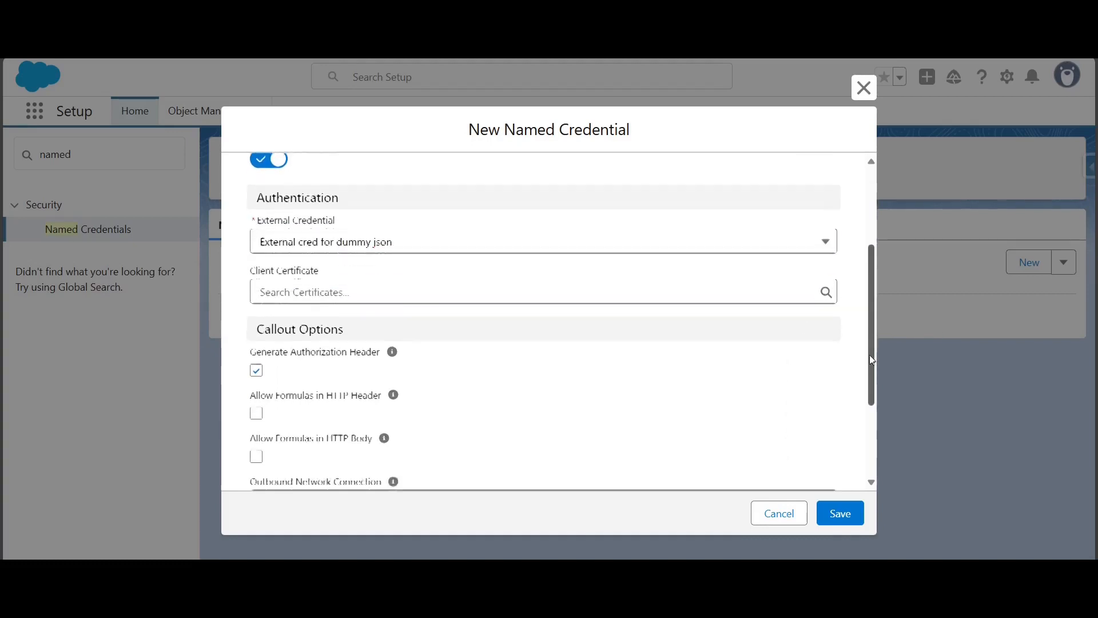
pyautogui.click(257, 350)
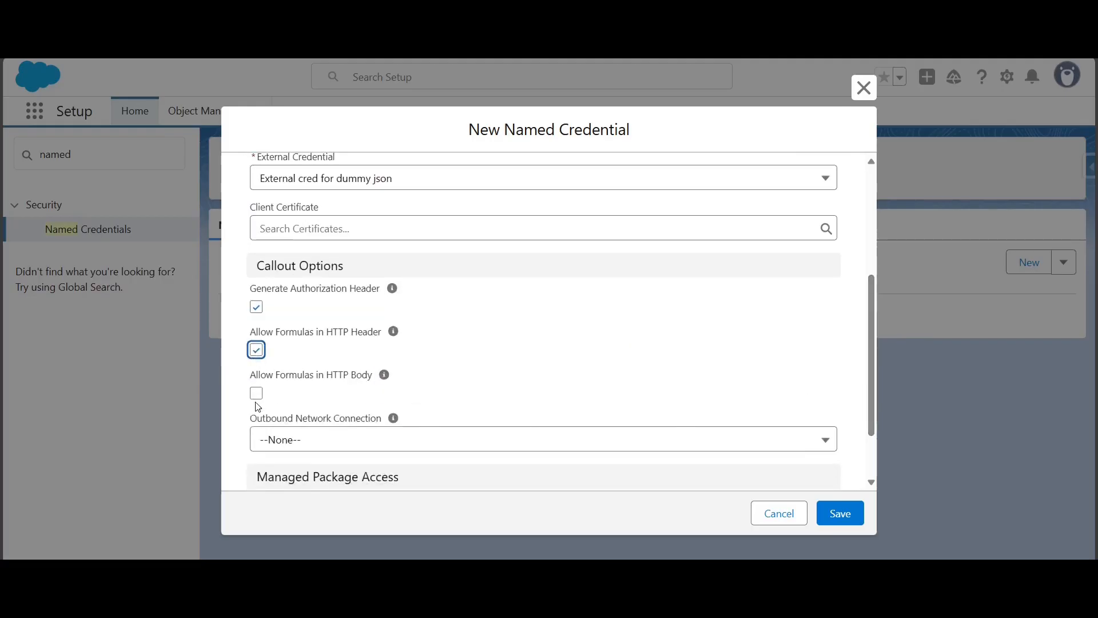
pyautogui.scroll(-3, 853, 355)
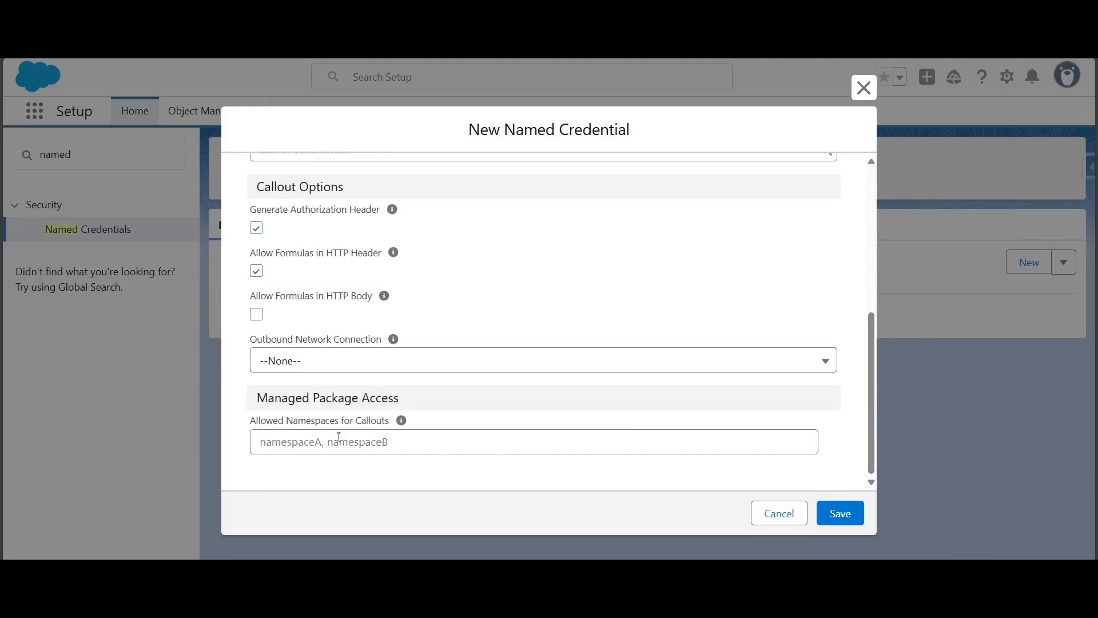
pyautogui.click(385, 441)
pyautogui.moveTo(402, 425)
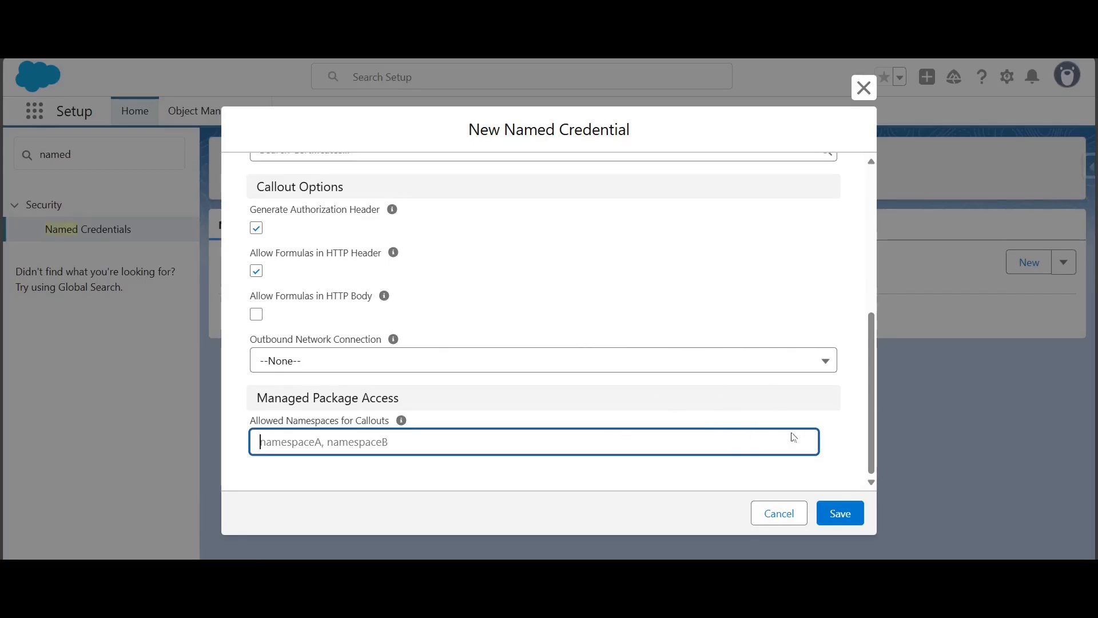
pyautogui.click(847, 521)
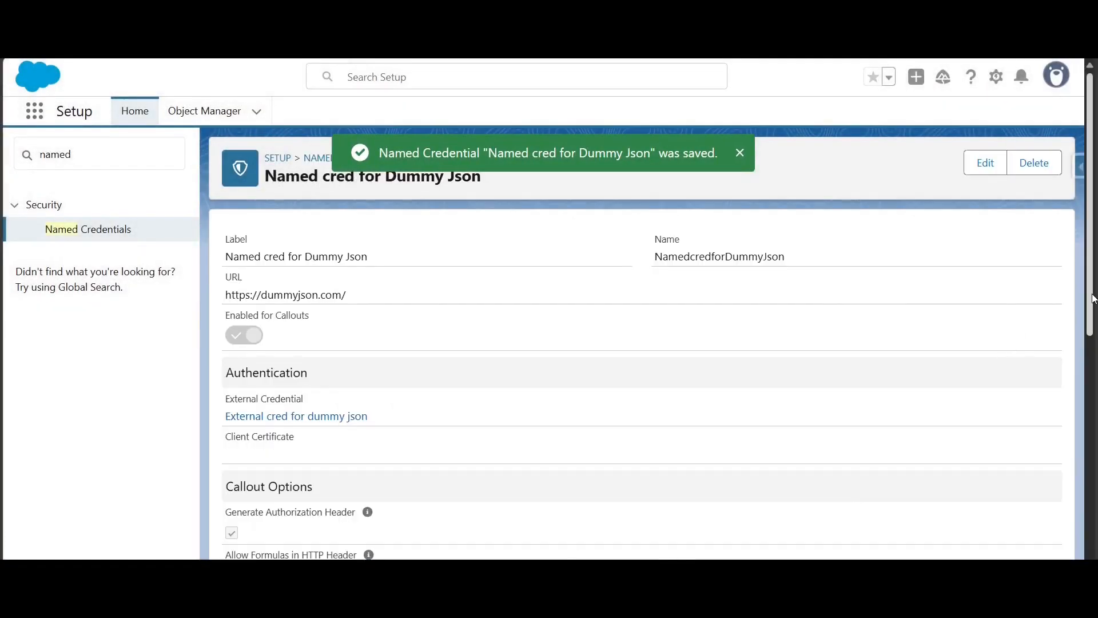
pyautogui.moveTo(1093, 298)
pyautogui.mouseDown()
pyautogui.moveTo(1096, 433)
pyautogui.moveTo(1093, 286)
pyautogui.mouseUp()
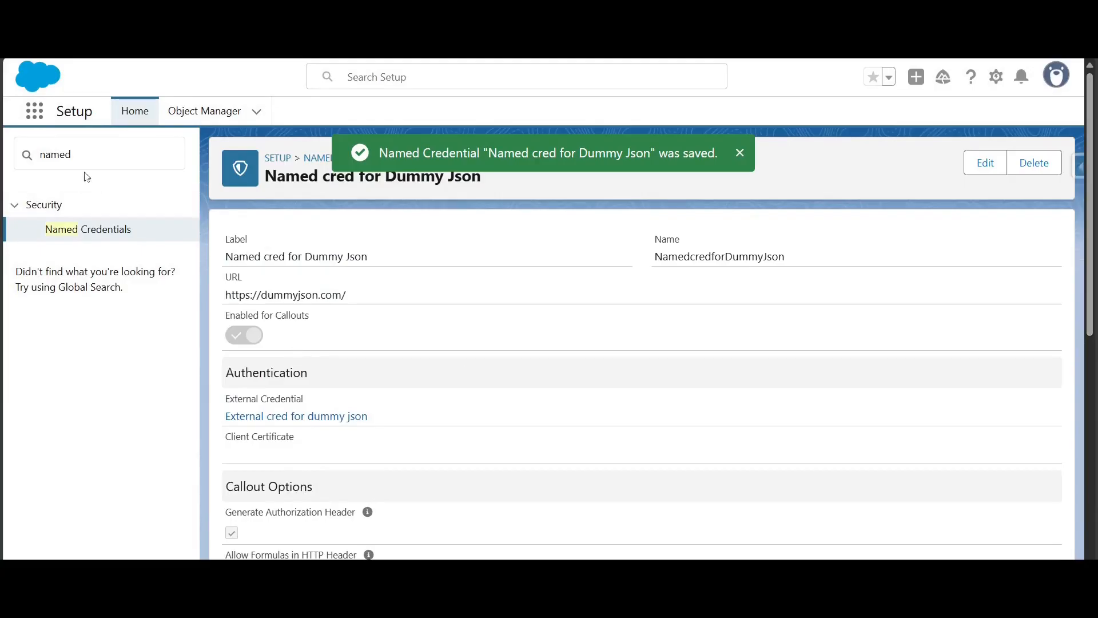
# - Search Setup for "profile" and open the System Administrator profile from the profiles list
pyautogui.click(98, 152)
pyautogui.doubleClick(99, 152)
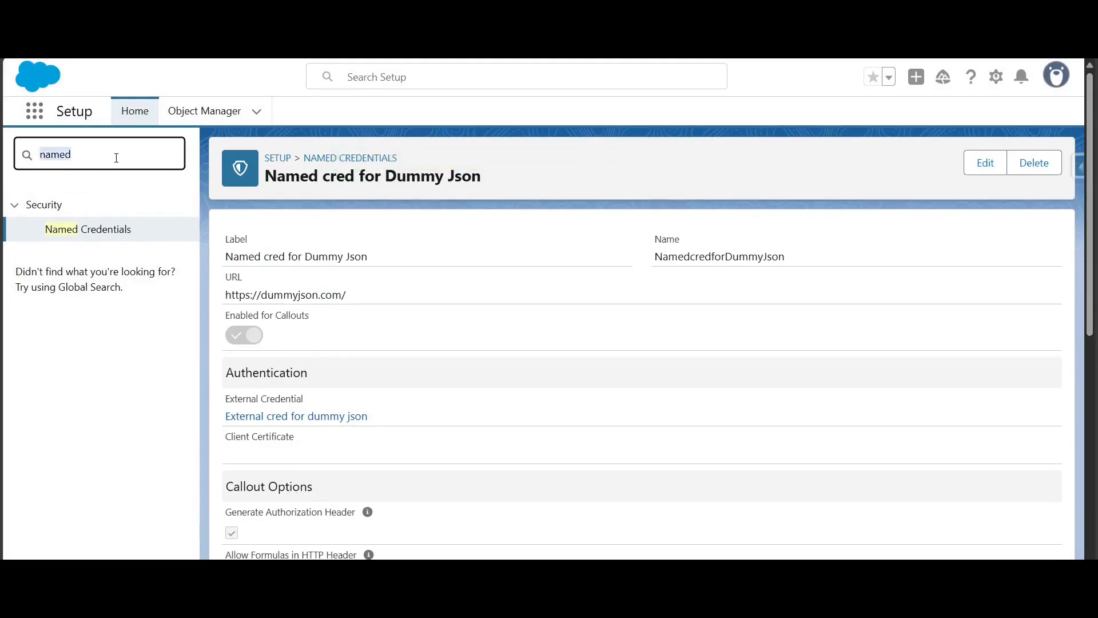
pyautogui.write('profile')
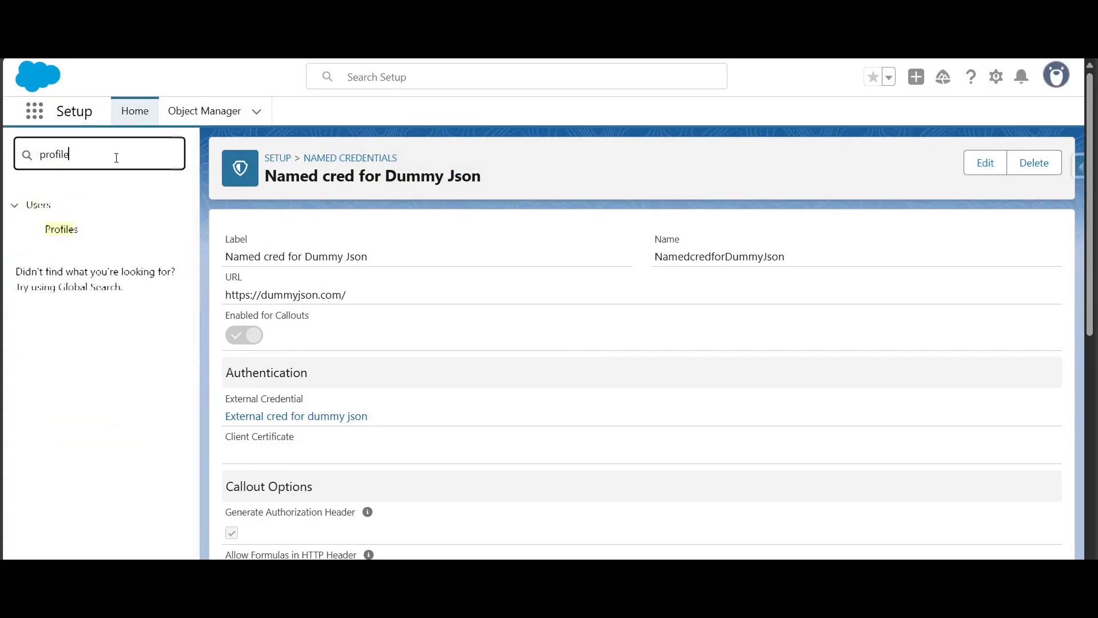
pyautogui.click(64, 229)
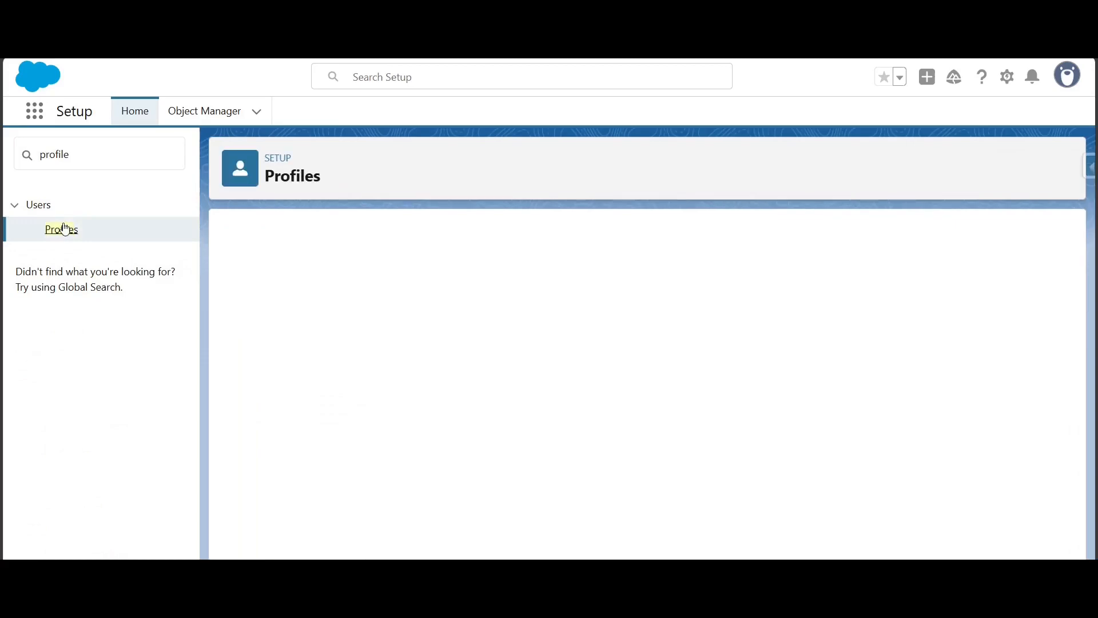
pyautogui.moveTo(1074, 292); pyautogui.dragTo(1076, 497)
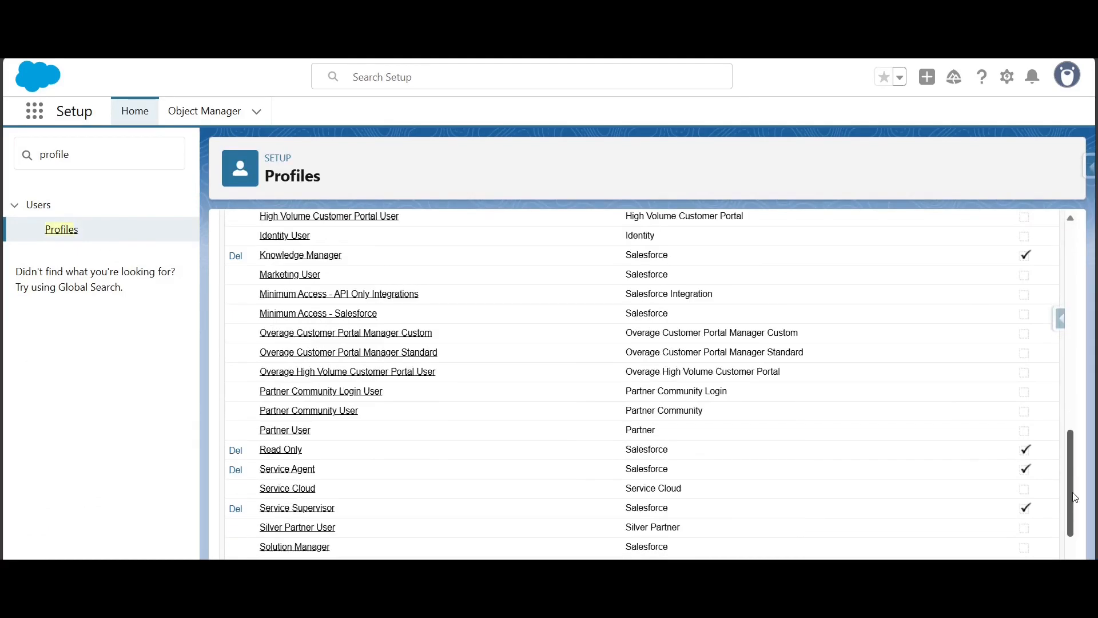
pyautogui.scroll(-1, 355, 529)
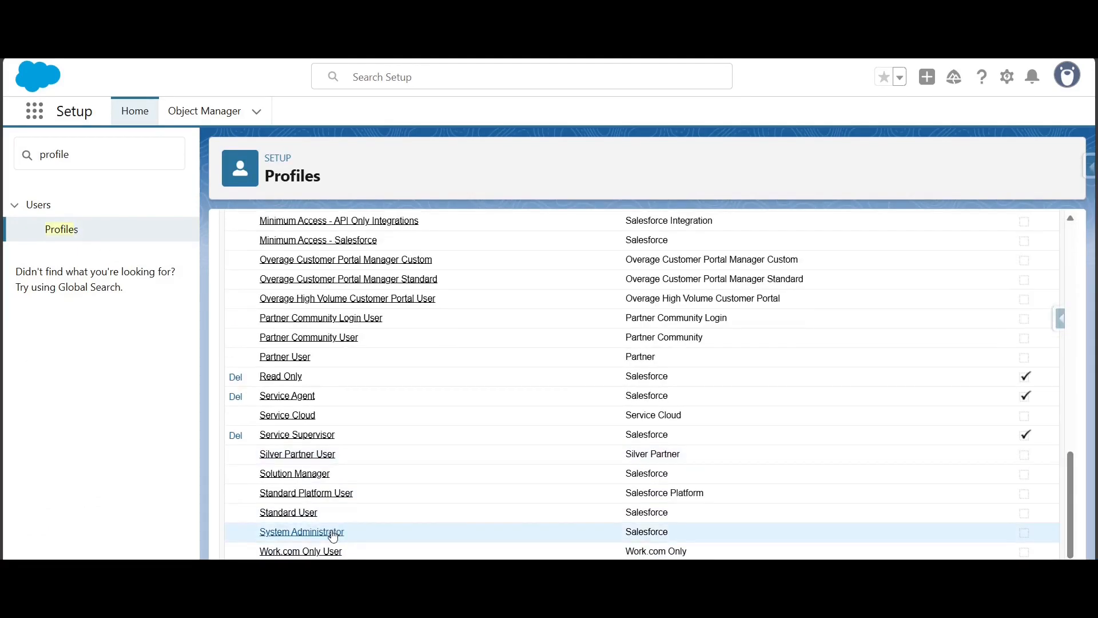
pyautogui.click(333, 533)
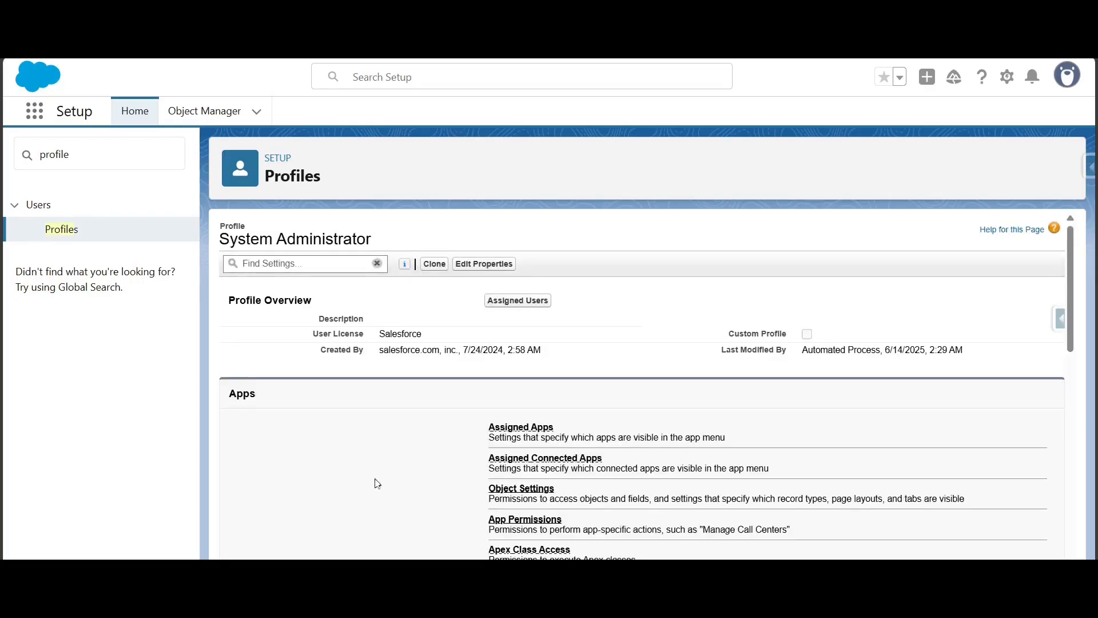
# - In External Credential Principal Access, enable "Externalcredfordummyjson - Principal for dummy json external cred" for the System Administrator profile and save
pyautogui.scroll(-6, 375, 481)
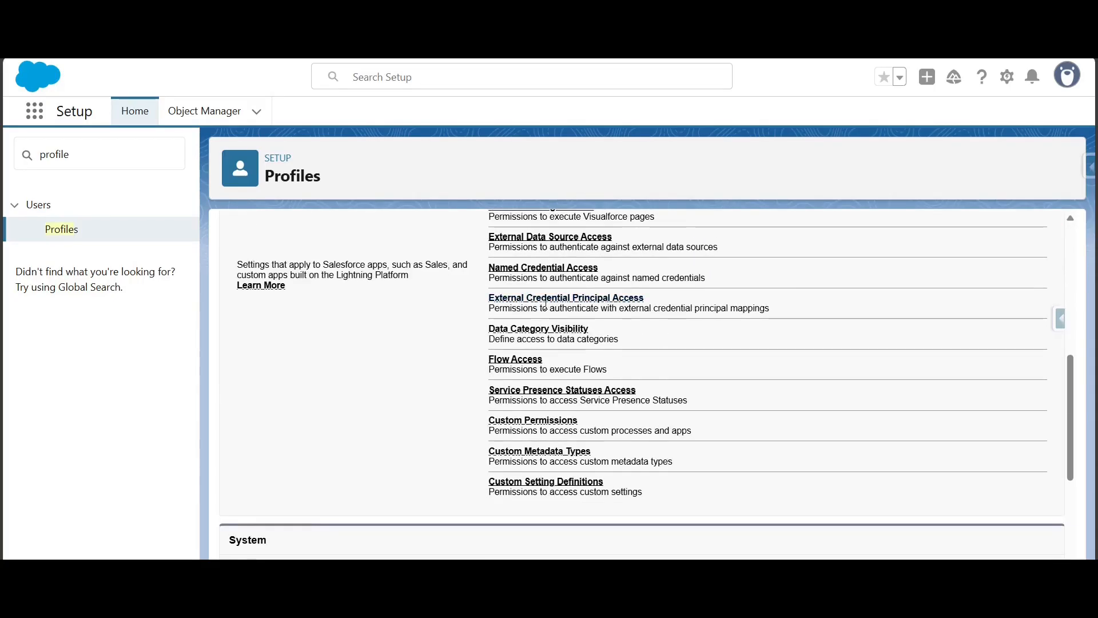
pyautogui.click(591, 298)
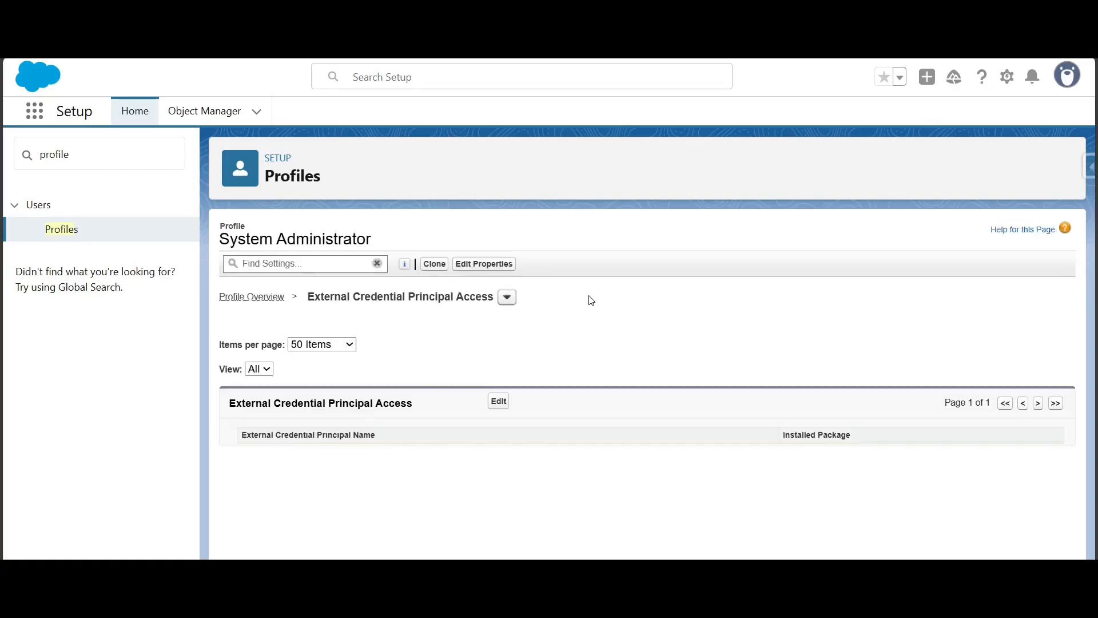
pyautogui.click(498, 405)
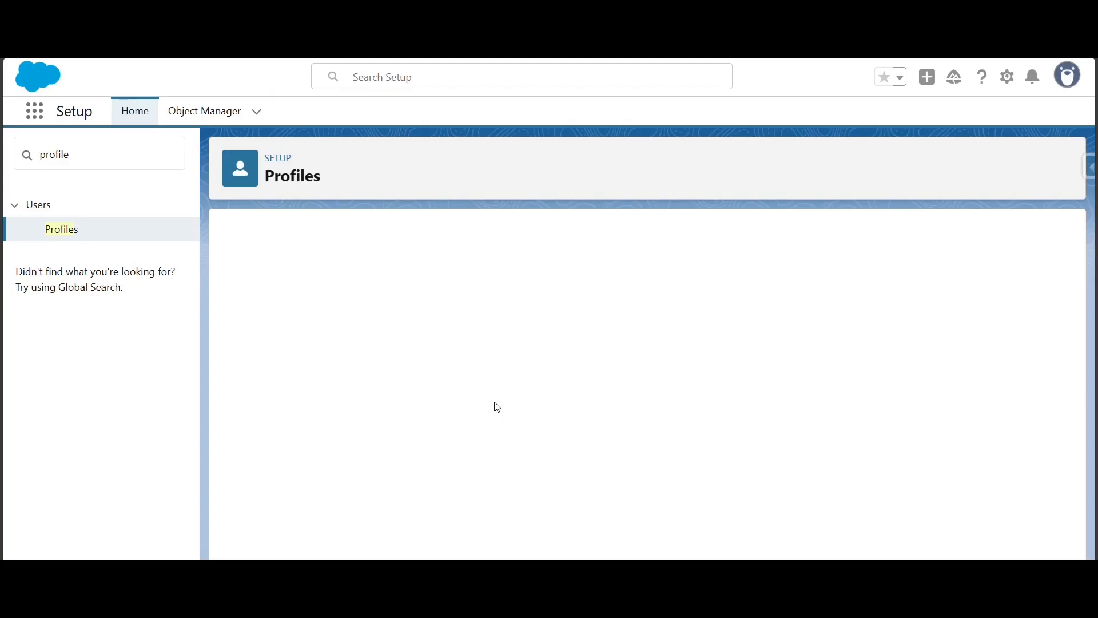
pyautogui.scroll(-1, 402, 451)
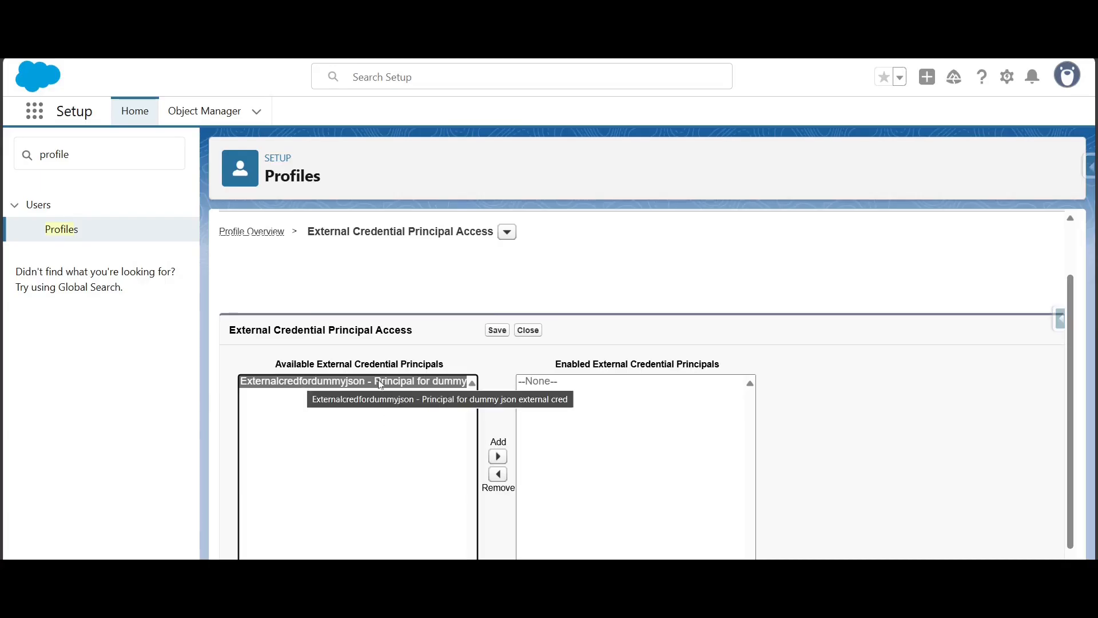
pyautogui.click(498, 457)
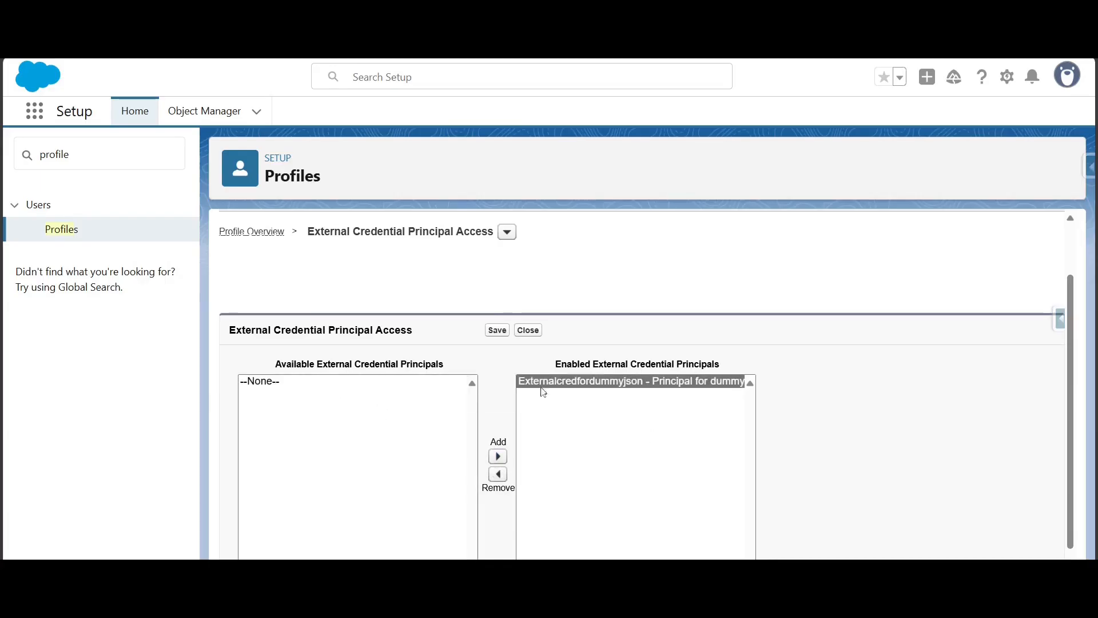
pyautogui.moveTo(555, 364); pyautogui.dragTo(705, 365)
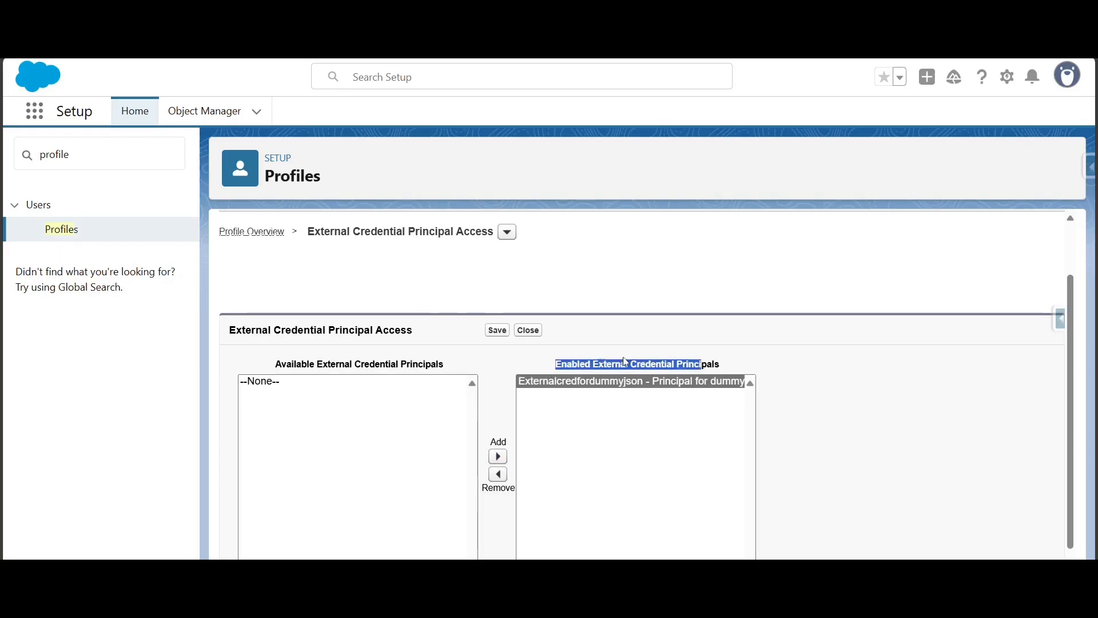
pyautogui.click(738, 344)
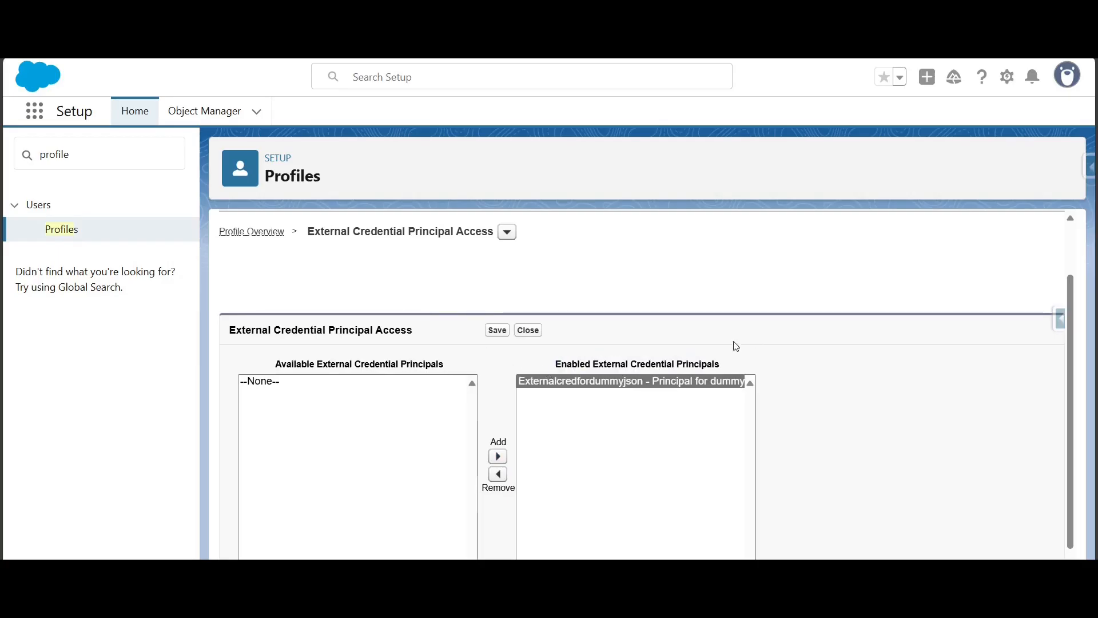
pyautogui.click(496, 332)
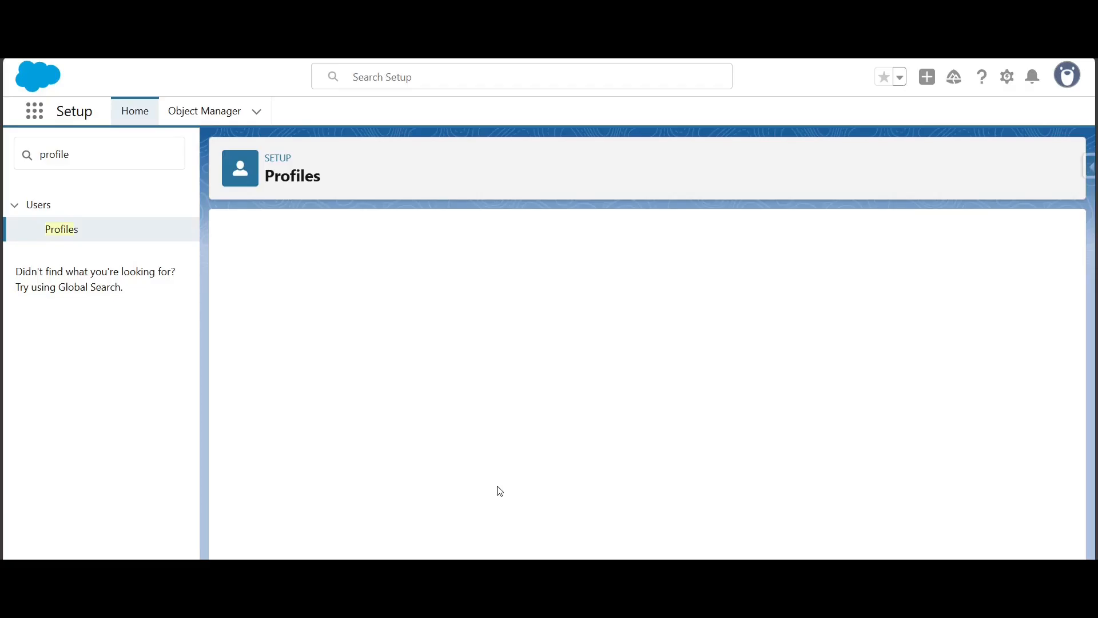
pyautogui.moveTo(508, 453); pyautogui.dragTo(241, 452)
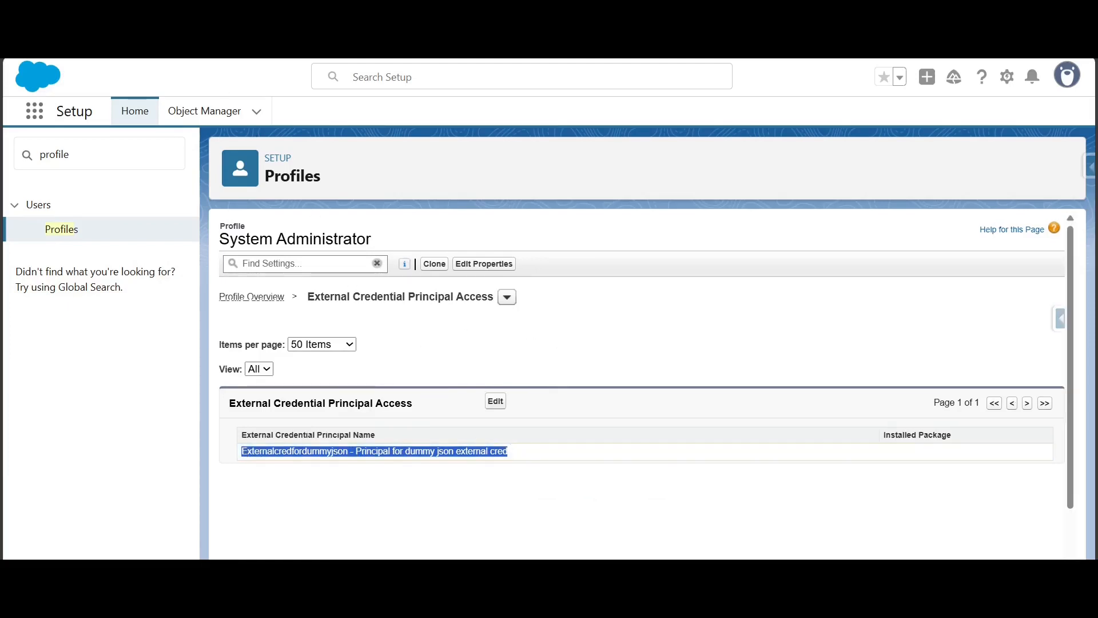
# - Search Setup for "named", open "Named cred for Dummy Json", and copy its name NamedcredforDummyJson
pyautogui.click(121, 160)
pyautogui.write('named')
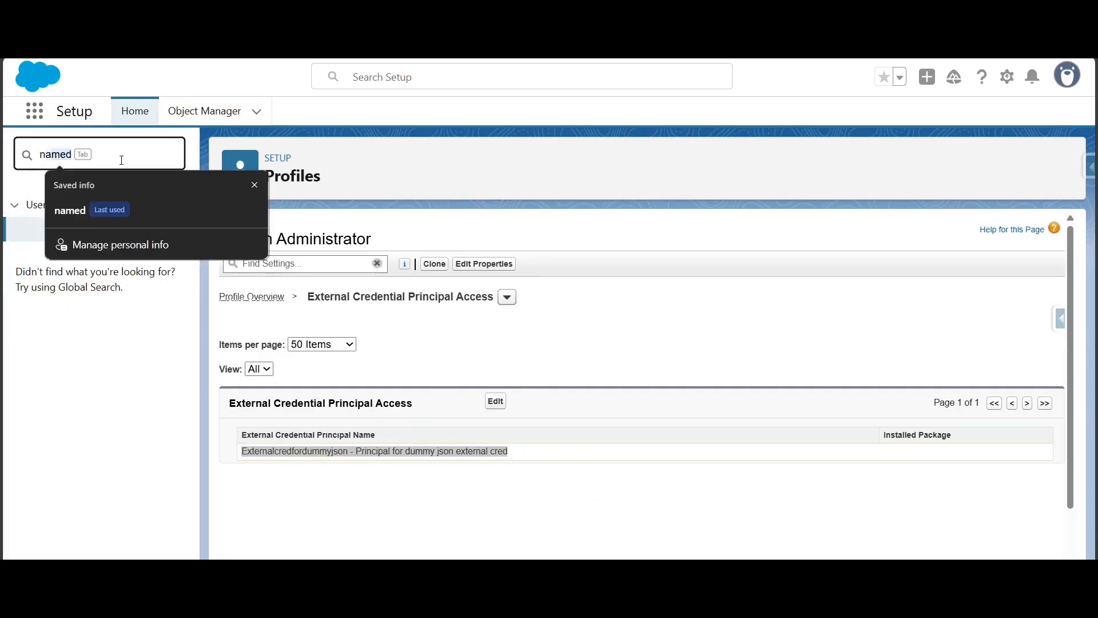
pyautogui.write('amed')
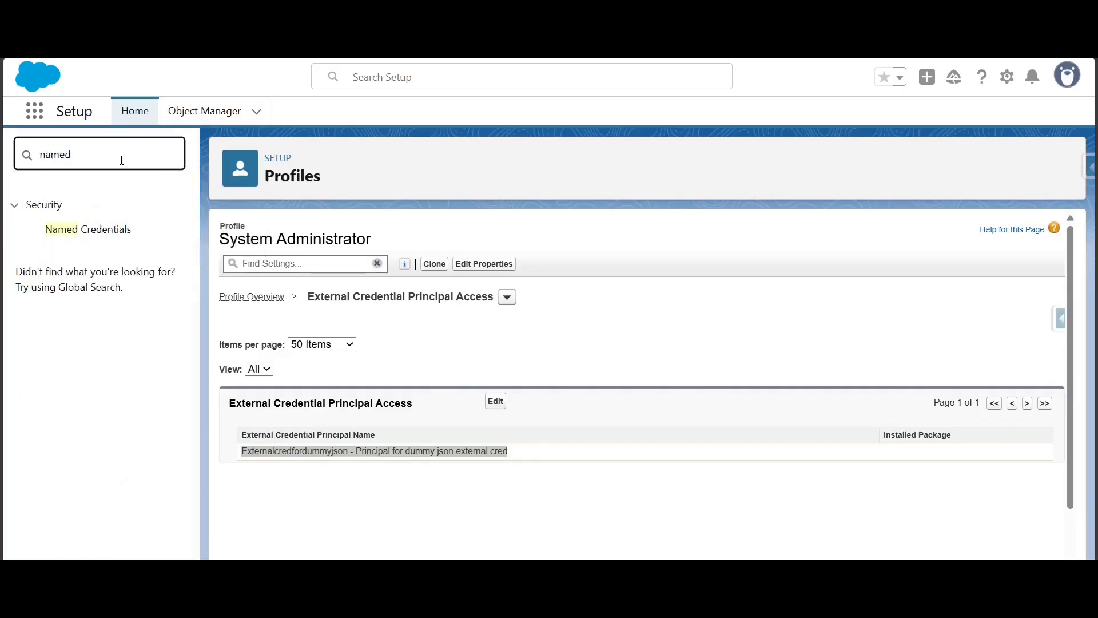
pyautogui.click(86, 229)
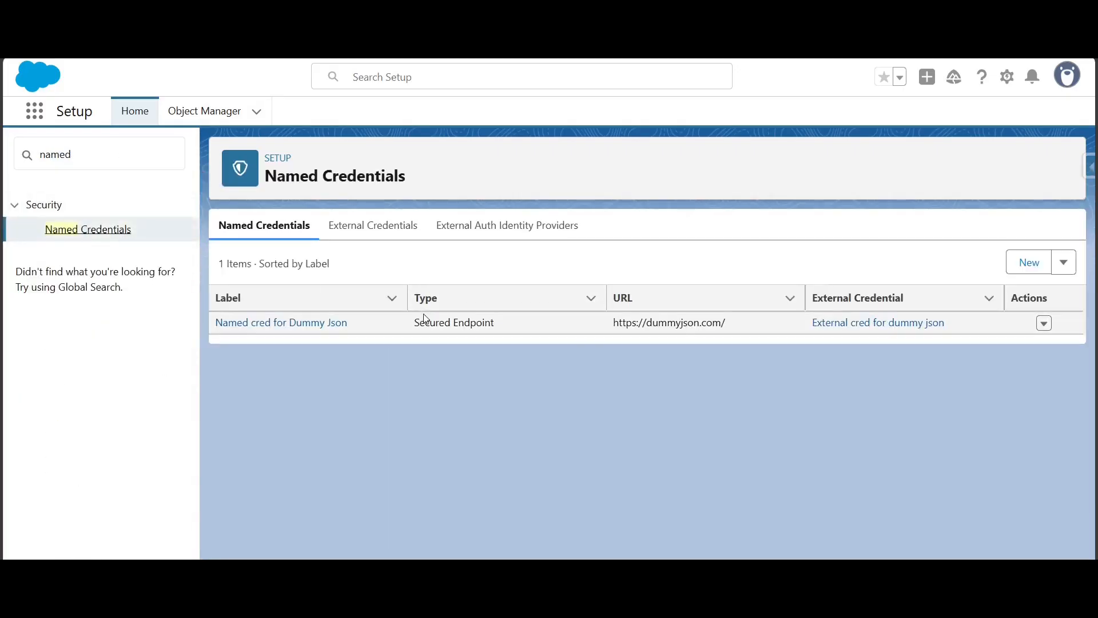
pyautogui.click(310, 324)
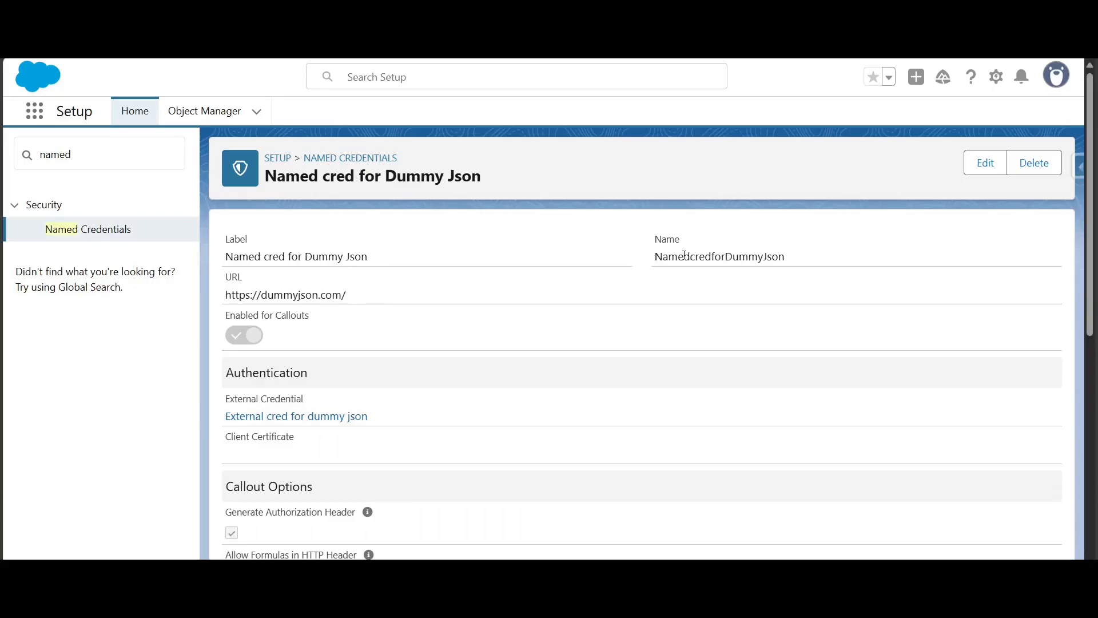
pyautogui.doubleClick(685, 255)
pyautogui.hotkey('ctrl', 'c')
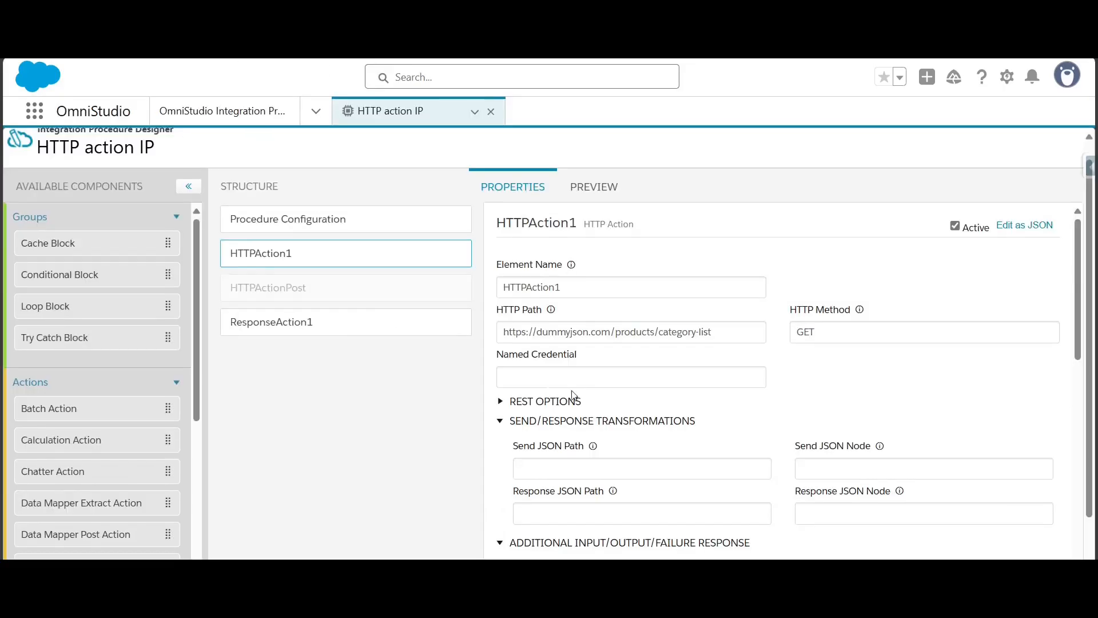
# - Return to the HTTP action IP procedure and set HTTPAction1's named credential to NamedcredforDummyJson
pyautogui.click(645, 370)
pyautogui.hotkey('ctrl', 'v')
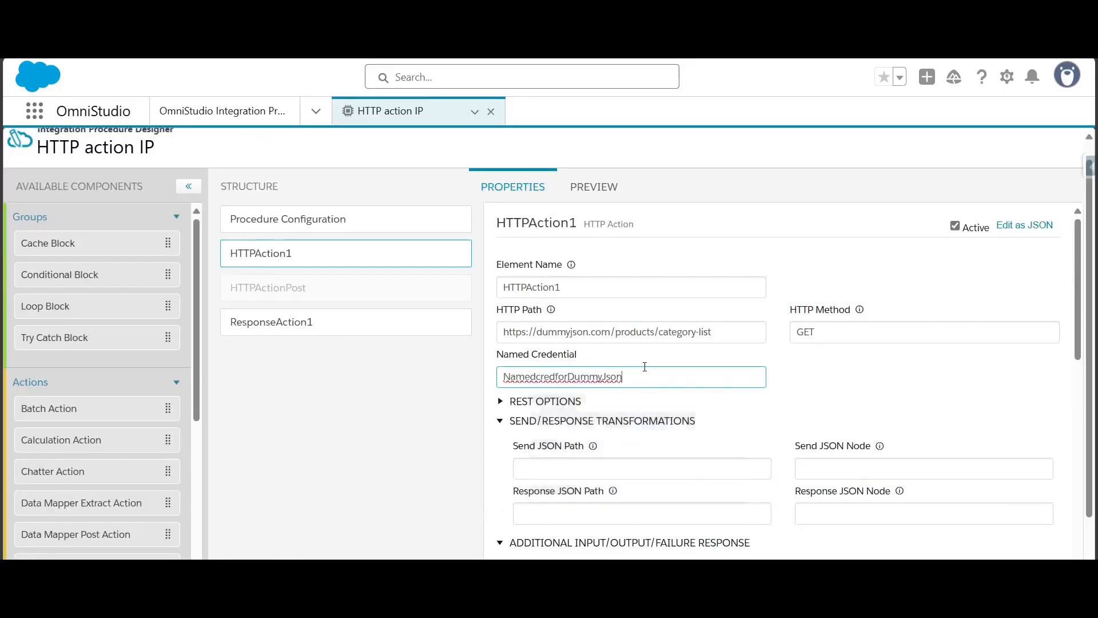
pyautogui.click(810, 390)
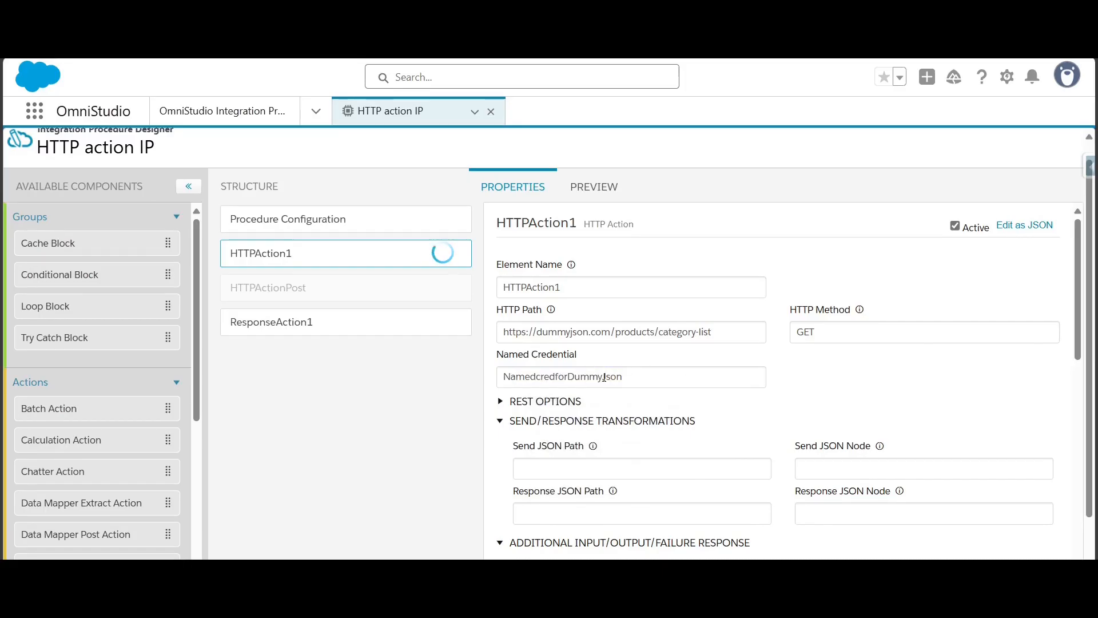
pyautogui.moveTo(653, 377); pyautogui.dragTo(500, 377)
pyautogui.click(742, 251)
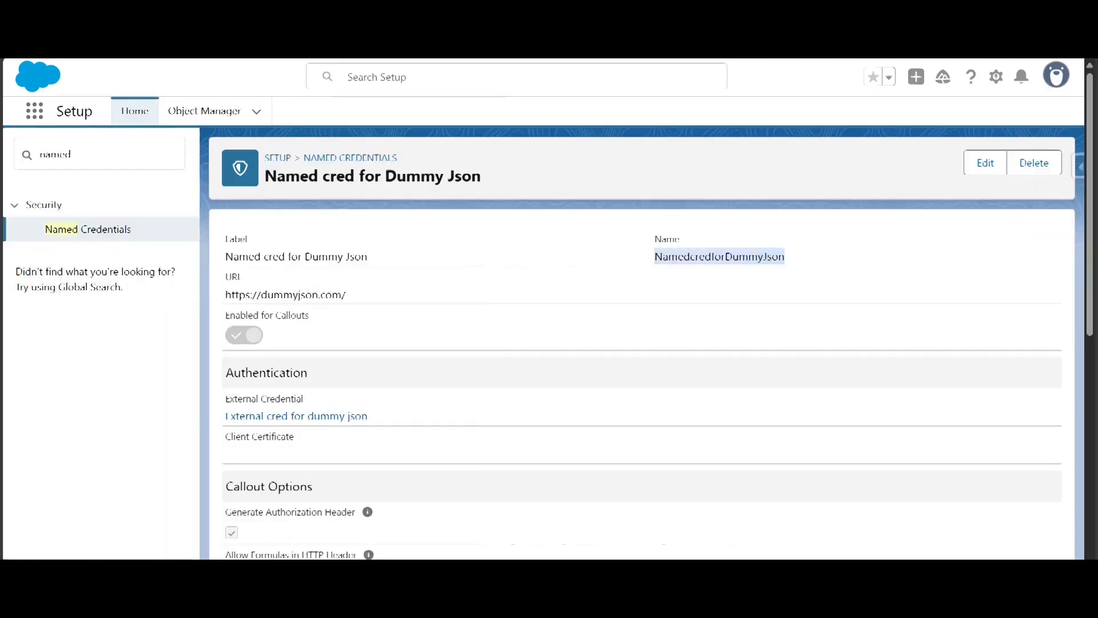
# - Check the named credential's URL, clear HTTPAction1's HTTP path, and copy the products category-list address from the DummyJSON documentation
pyautogui.moveTo(350, 297); pyautogui.dragTo(226, 294)
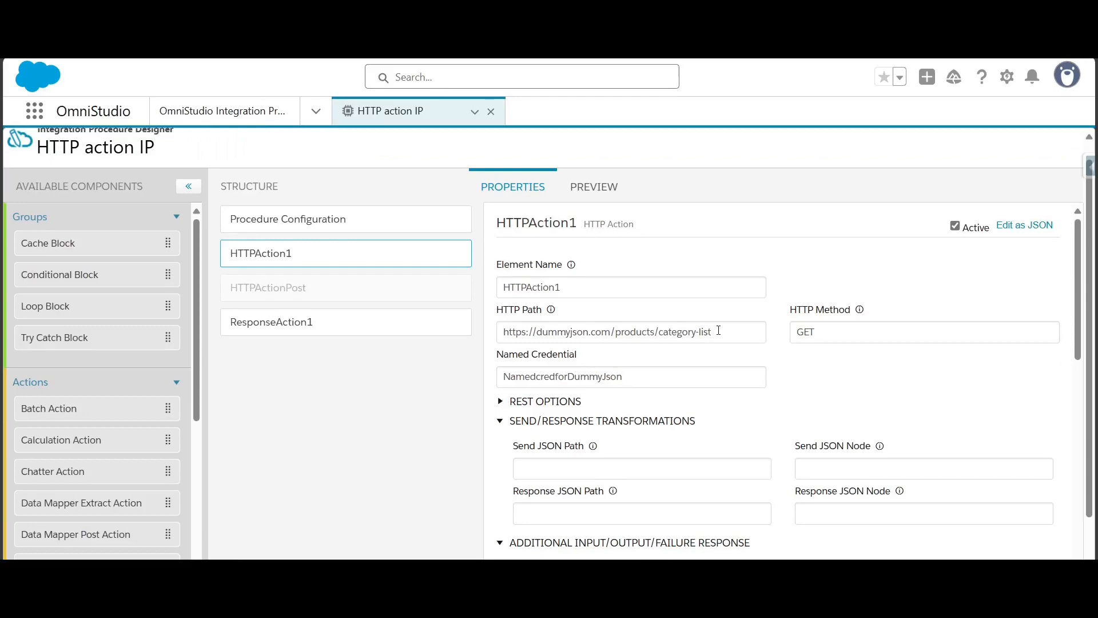
pyautogui.moveTo(719, 330); pyautogui.dragTo(496, 333)
pyautogui.press('BackSpace')
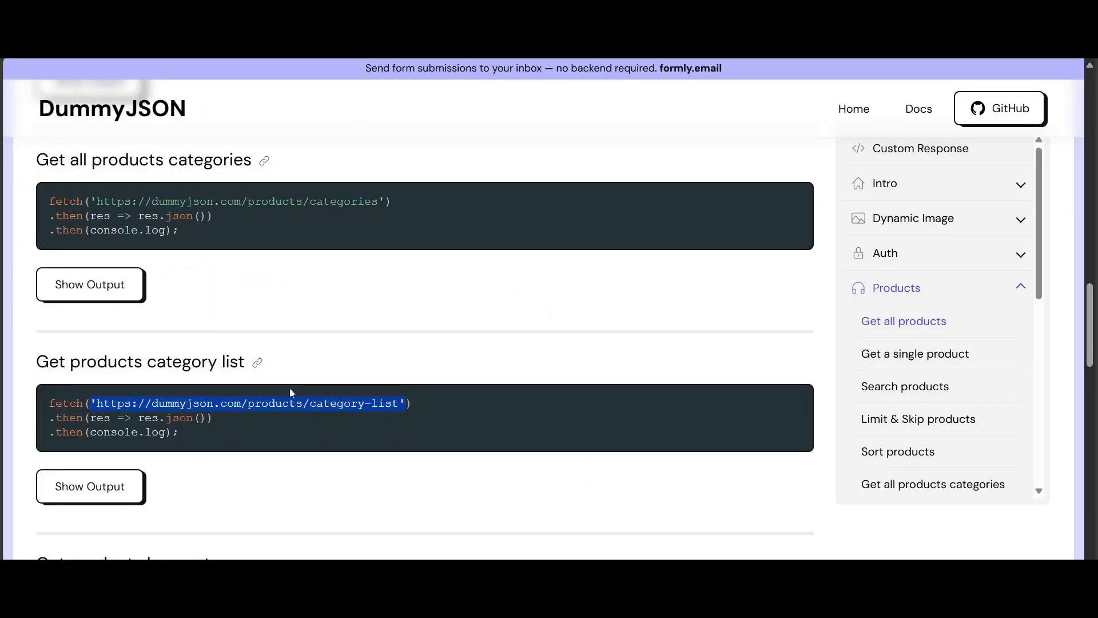
pyautogui.moveTo(290, 388); pyautogui.dragTo(248, 426)
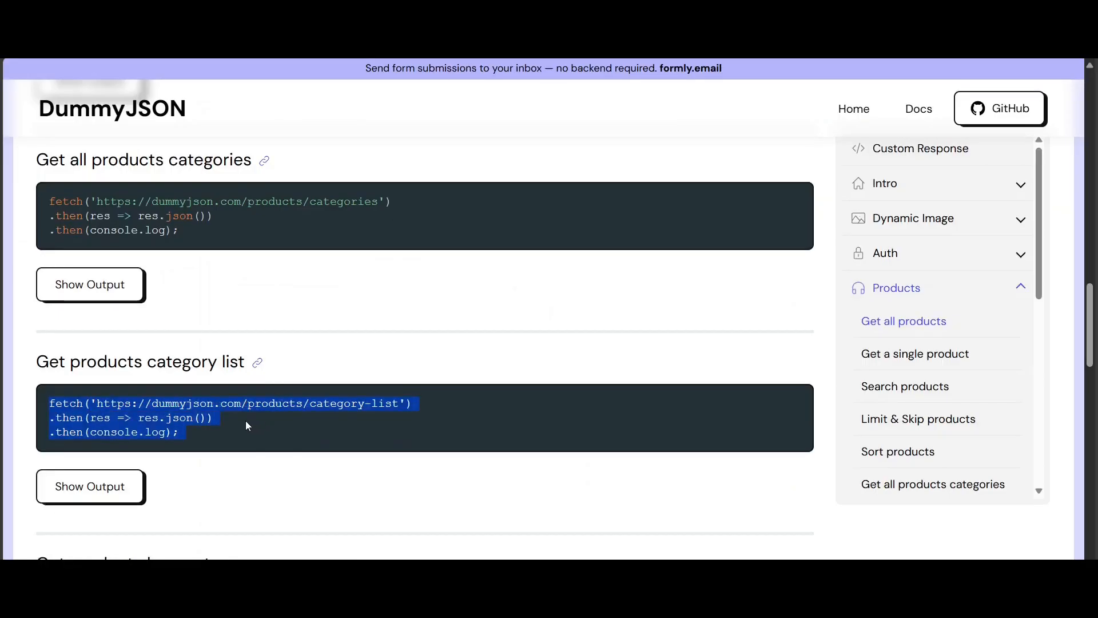
pyautogui.doubleClick(244, 404)
pyautogui.hotkey('ctrl', 'c')
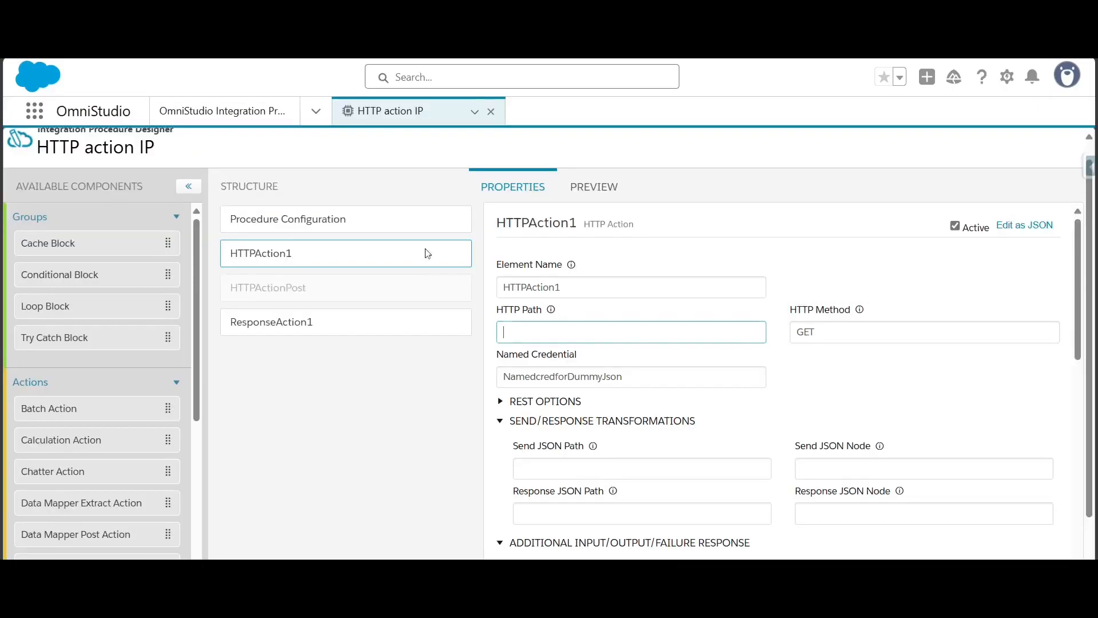
# - Set HTTPAction1's HTTP path to /products/category-list by pasting the copied address and trimming its domain and quotation marks
pyautogui.click(545, 327)
pyautogui.hotkey('ctrl', 'v')
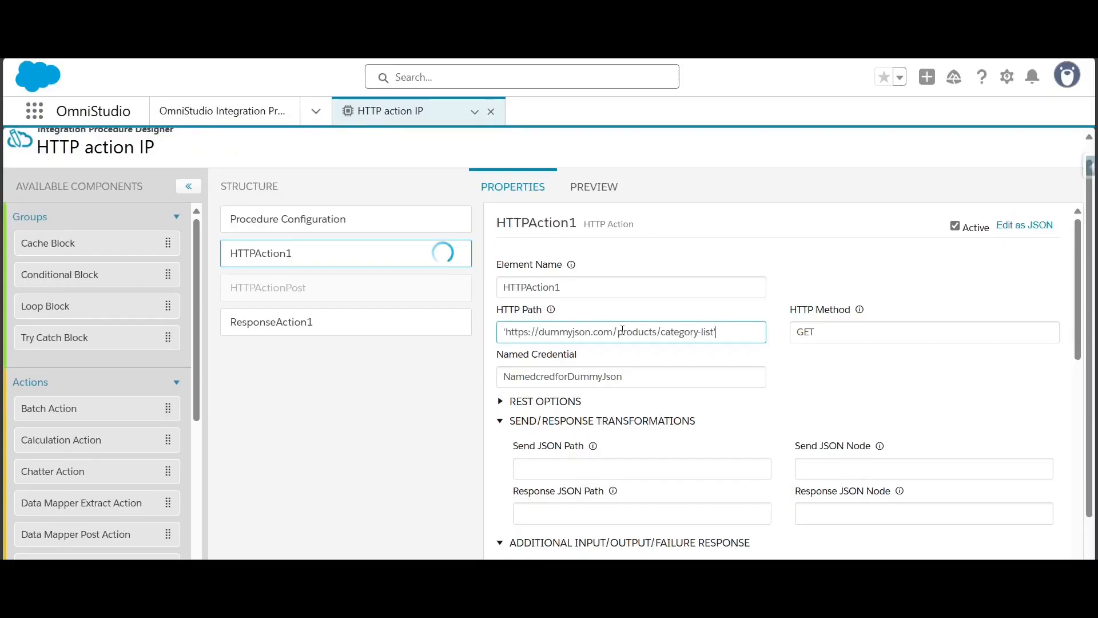
pyautogui.moveTo(612, 332); pyautogui.dragTo(459, 325)
pyautogui.press('BackSpace')
pyautogui.click(608, 331)
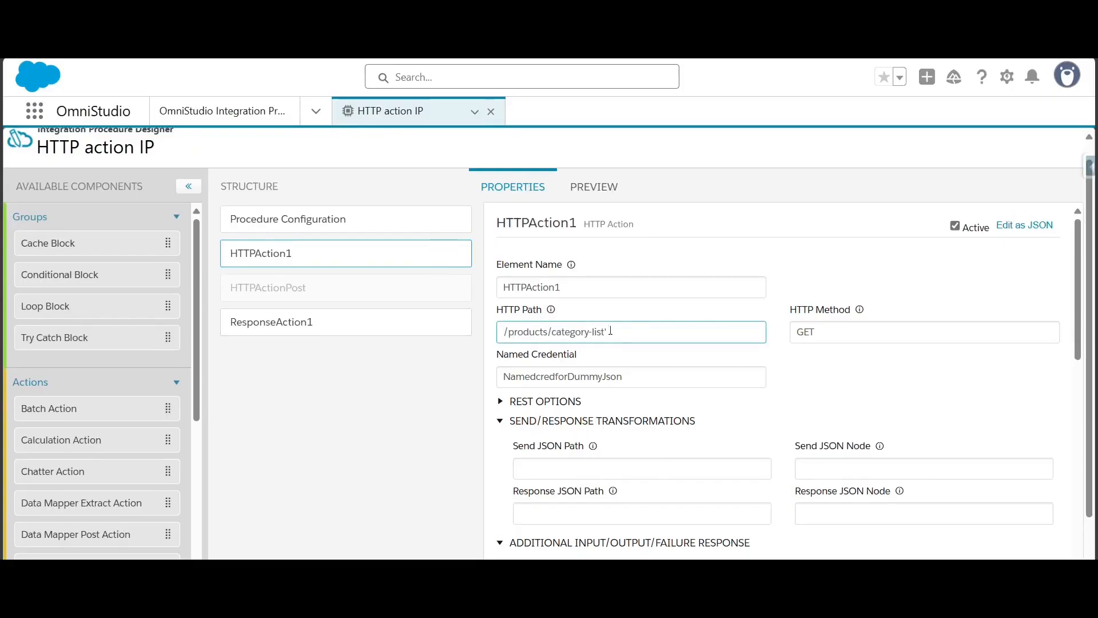
pyautogui.press('BackSpace')
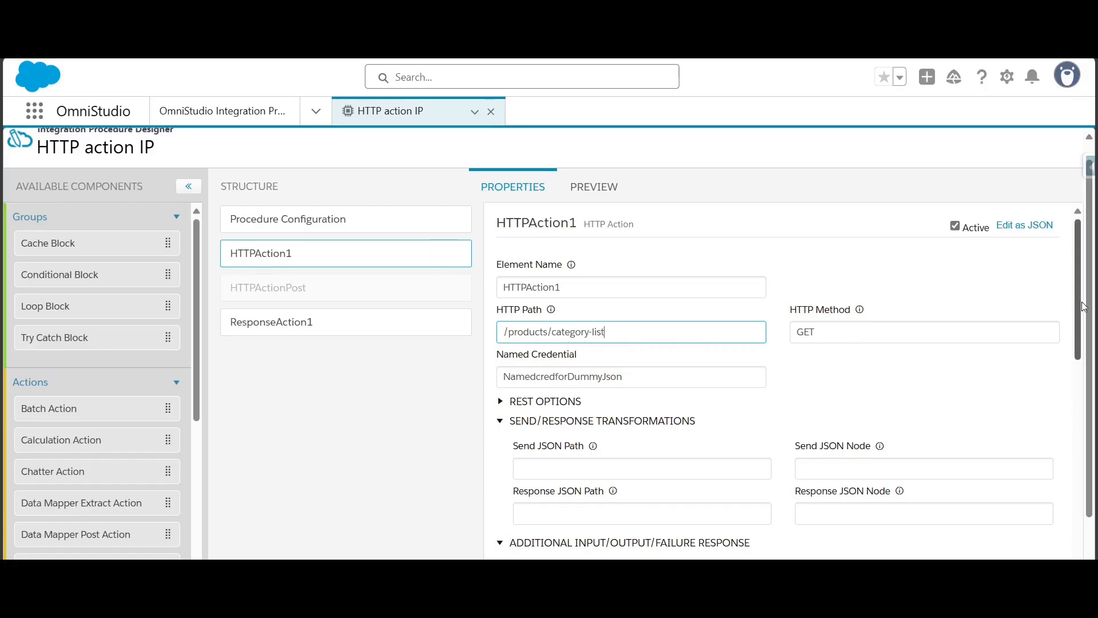
# - Execute the integration procedure in preview and examine the error text in its response
pyautogui.moveTo(1080, 300)
pyautogui.mouseDown()
pyautogui.moveTo(1080, 315)
pyautogui.moveTo(1079, 298)
pyautogui.mouseUp()
pyautogui.click(600, 186)
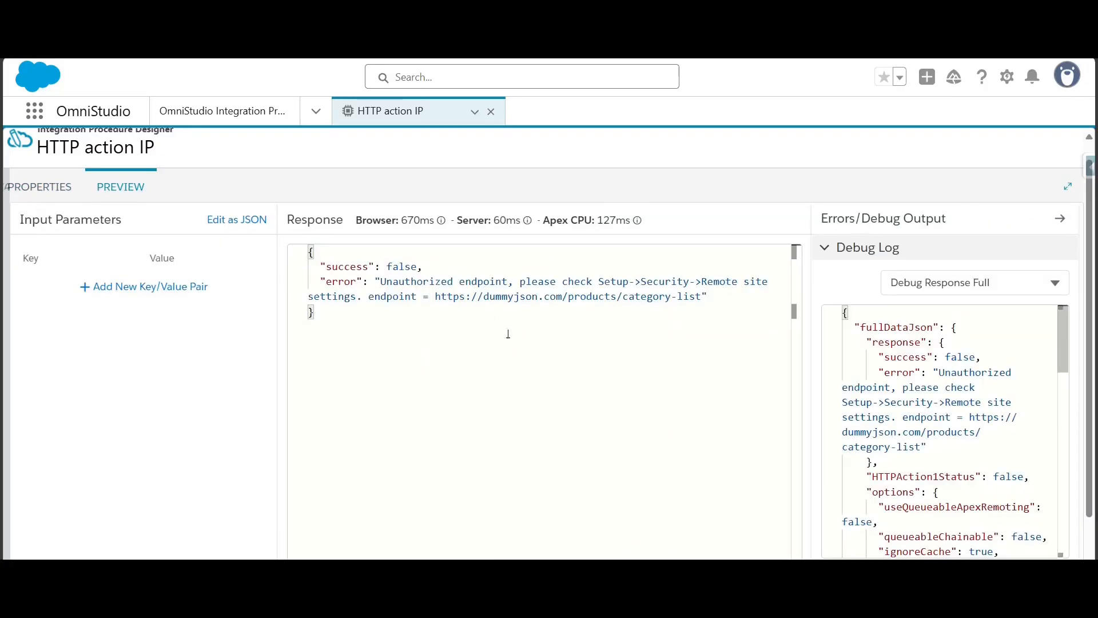
pyautogui.scroll(-1, 1079, 252)
pyautogui.click(235, 550)
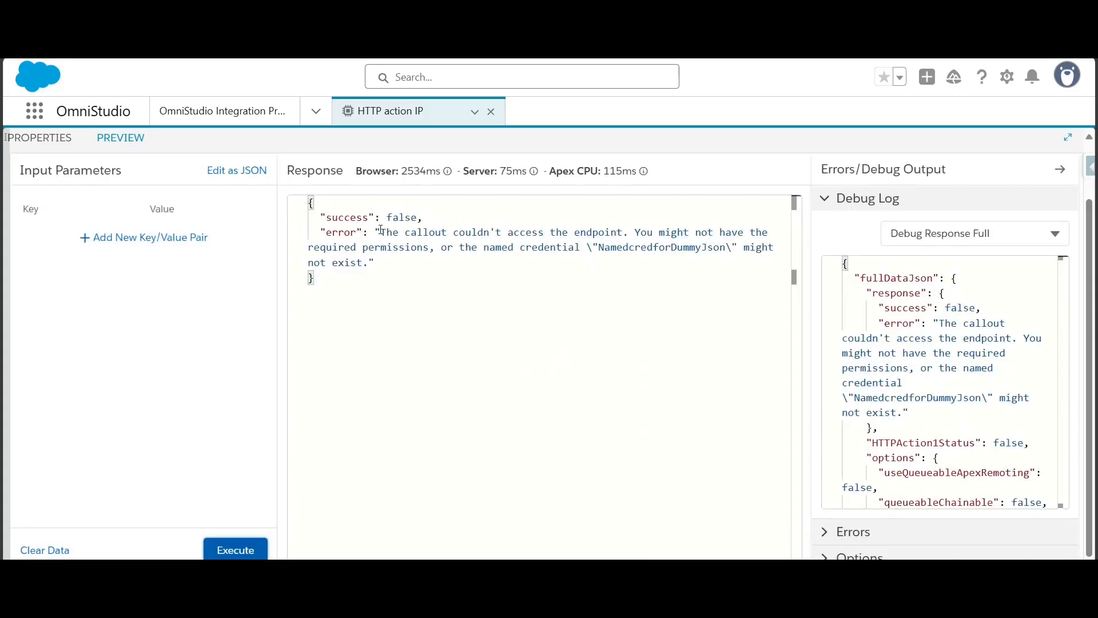
pyautogui.moveTo(381, 230); pyautogui.dragTo(764, 252)
pyautogui.click(380, 277)
pyautogui.moveTo(362, 263); pyautogui.dragTo(381, 232)
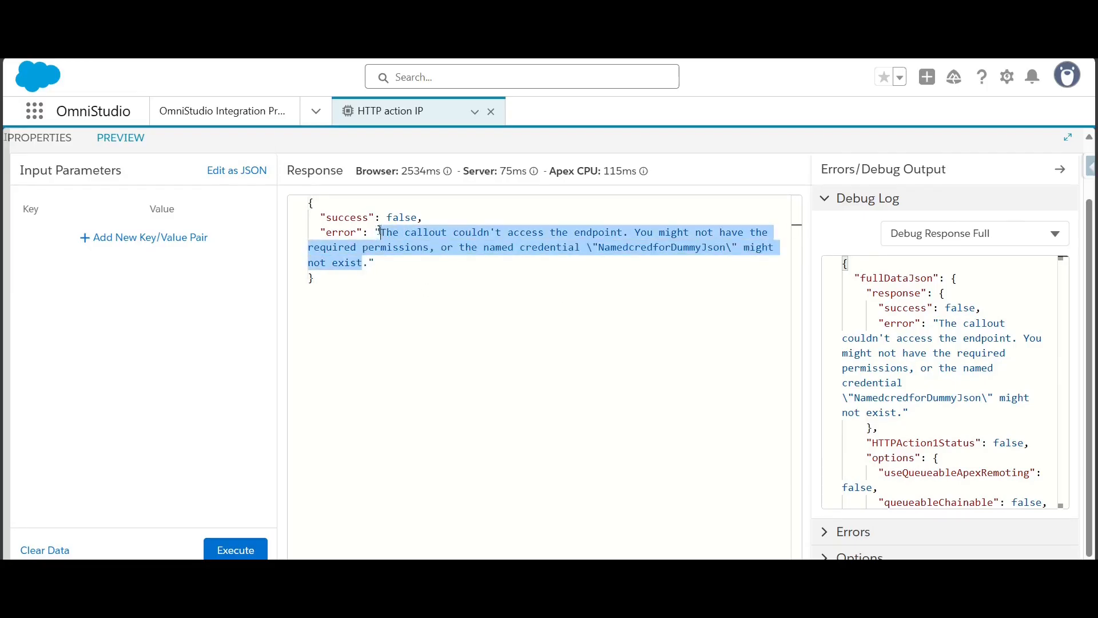
# - Return to the Named cred for Dummy Json record in Setup and check its allowed namespaces for callouts
pyautogui.click(34, 137)
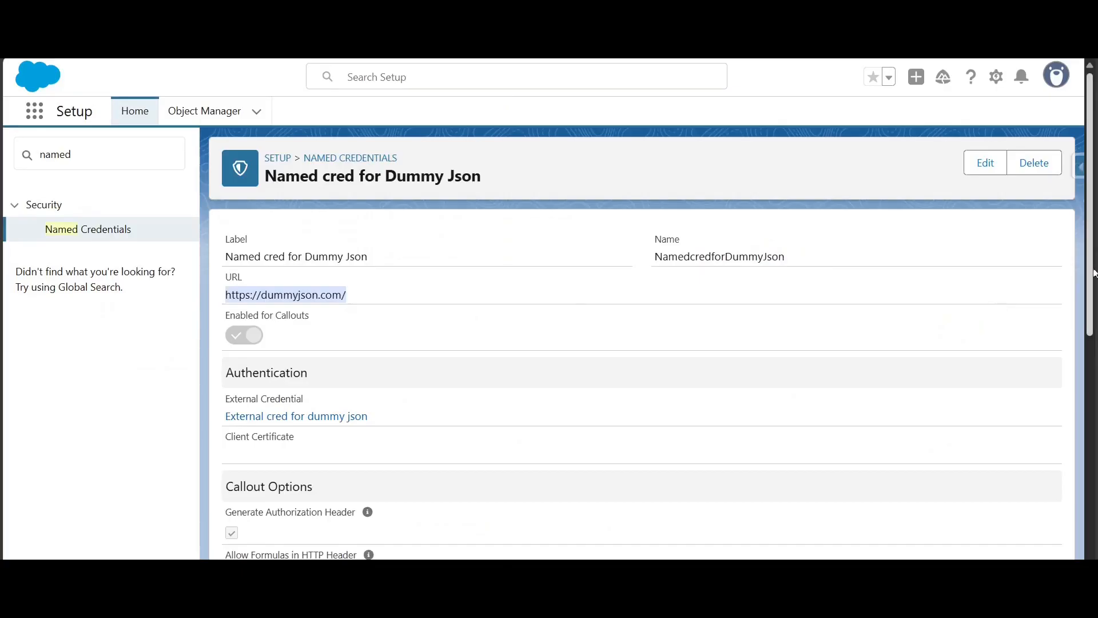
pyautogui.scroll(-7, 443, 434)
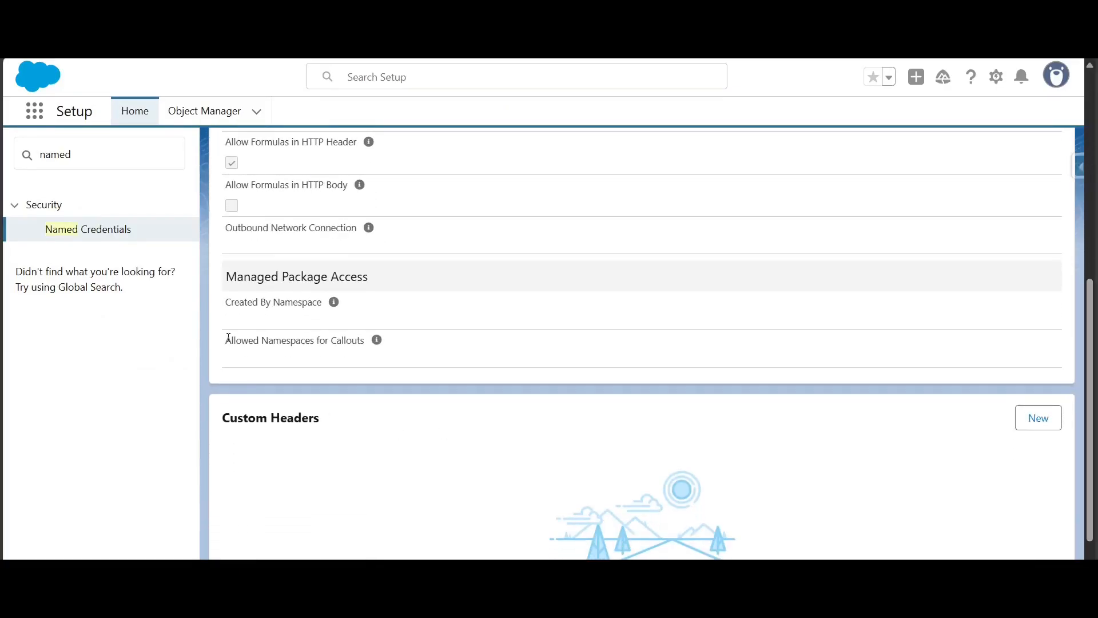
pyautogui.moveTo(225, 340); pyautogui.dragTo(364, 340)
pyautogui.scroll(2, 743, 363)
pyautogui.scroll(5, 990, 178)
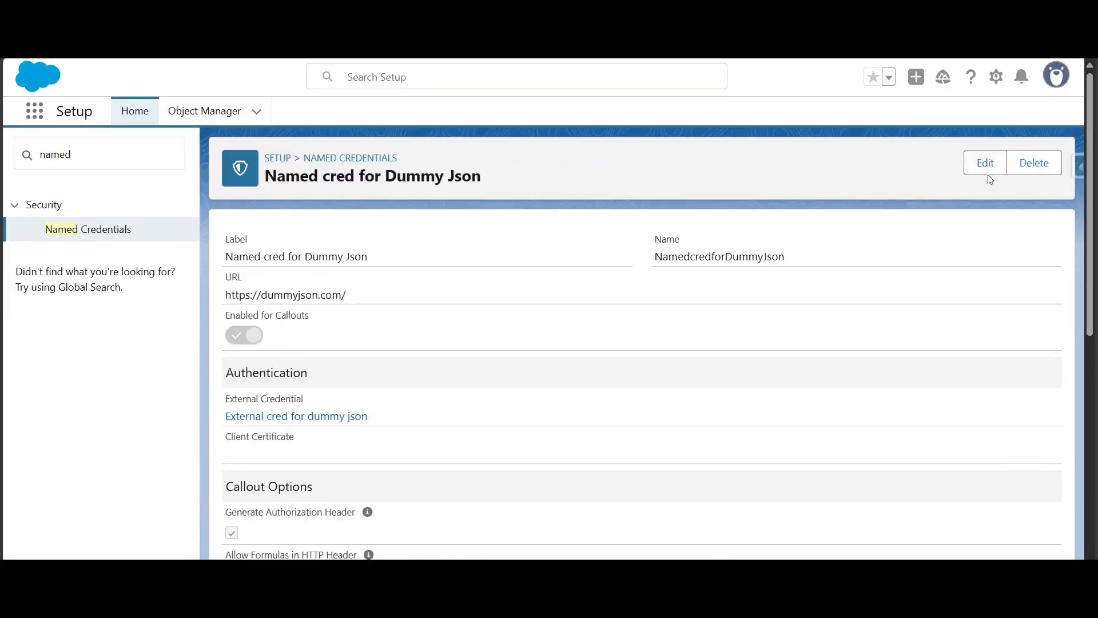
# - Set the named credential's allowed namespaces for callouts to vlocity_ins, save it, and check the saved namespace
pyautogui.click(984, 165)
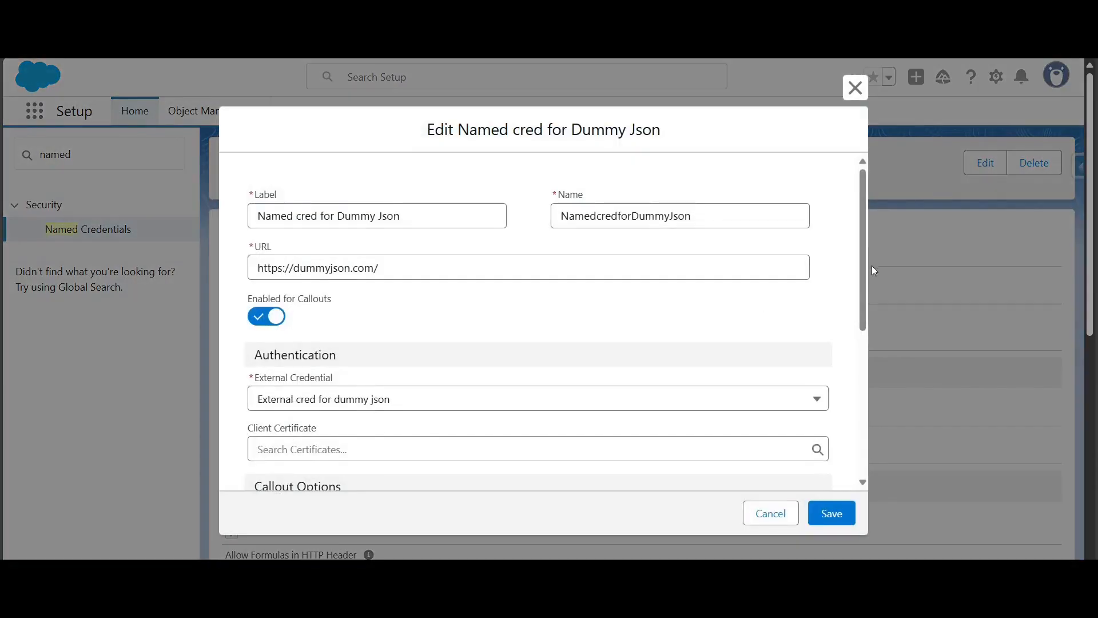
pyautogui.moveTo(864, 266); pyautogui.dragTo(865, 431)
pyautogui.click(434, 446)
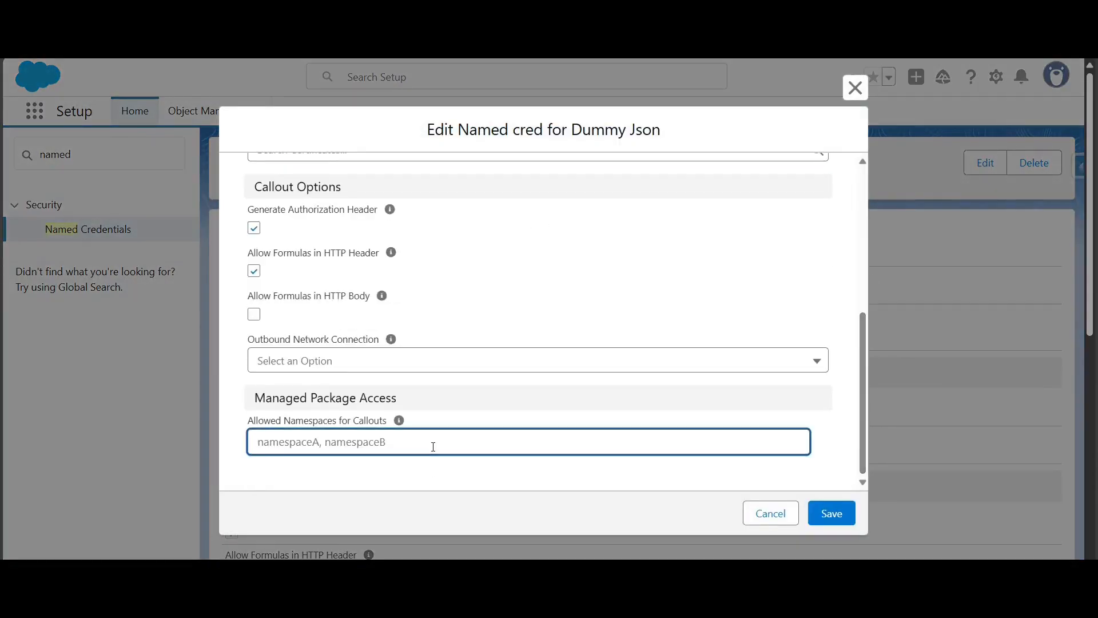
pyautogui.write('vlocity')
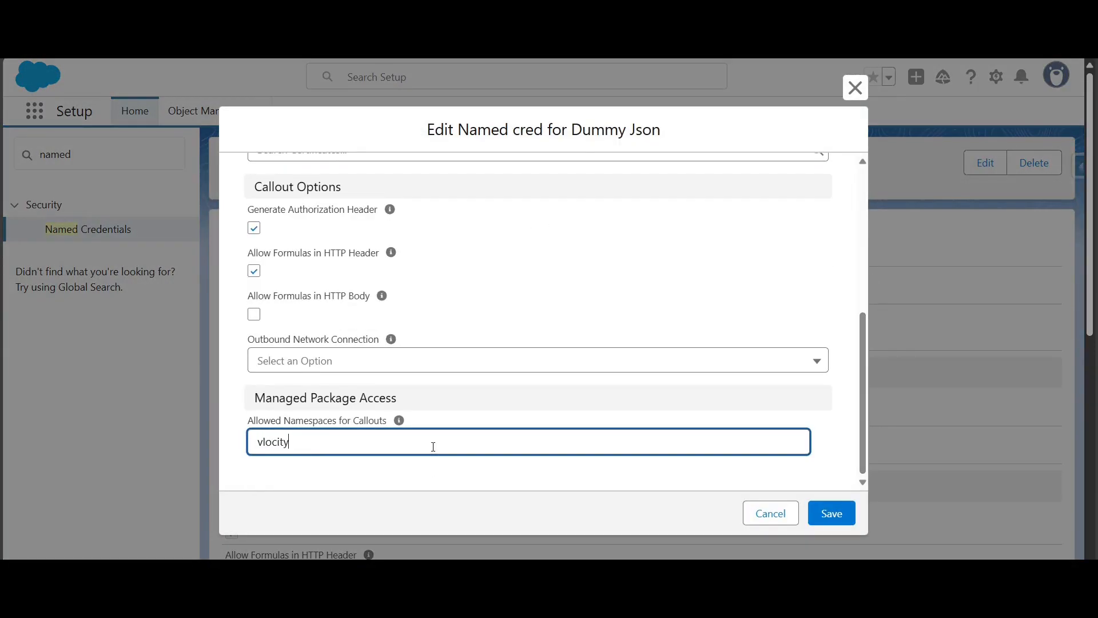
pyautogui.write('_ins')
pyautogui.click(394, 497)
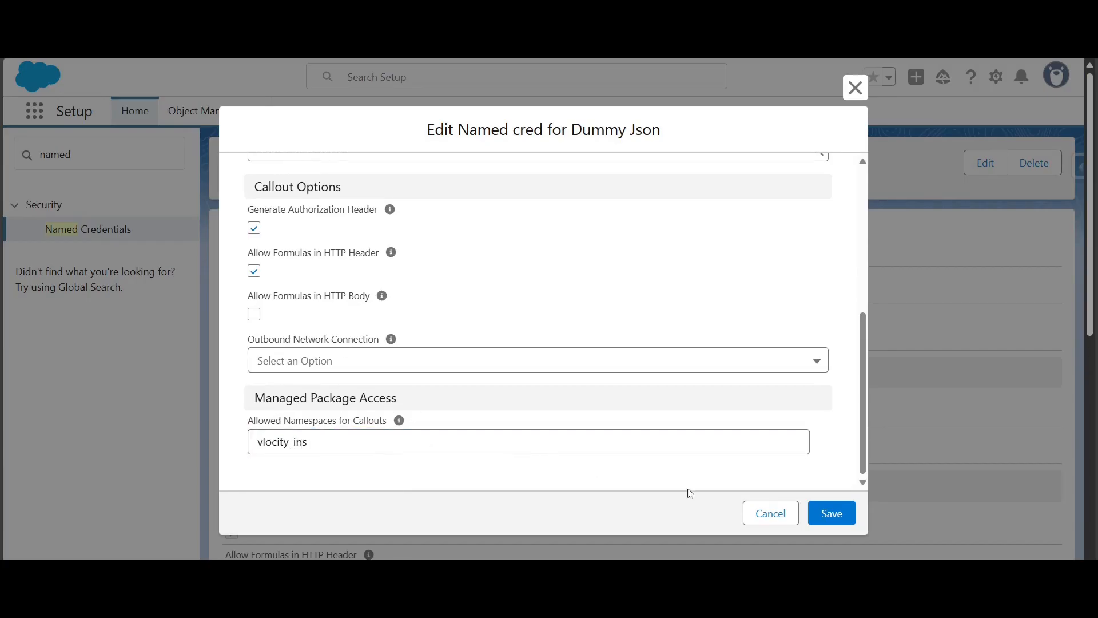
pyautogui.click(837, 516)
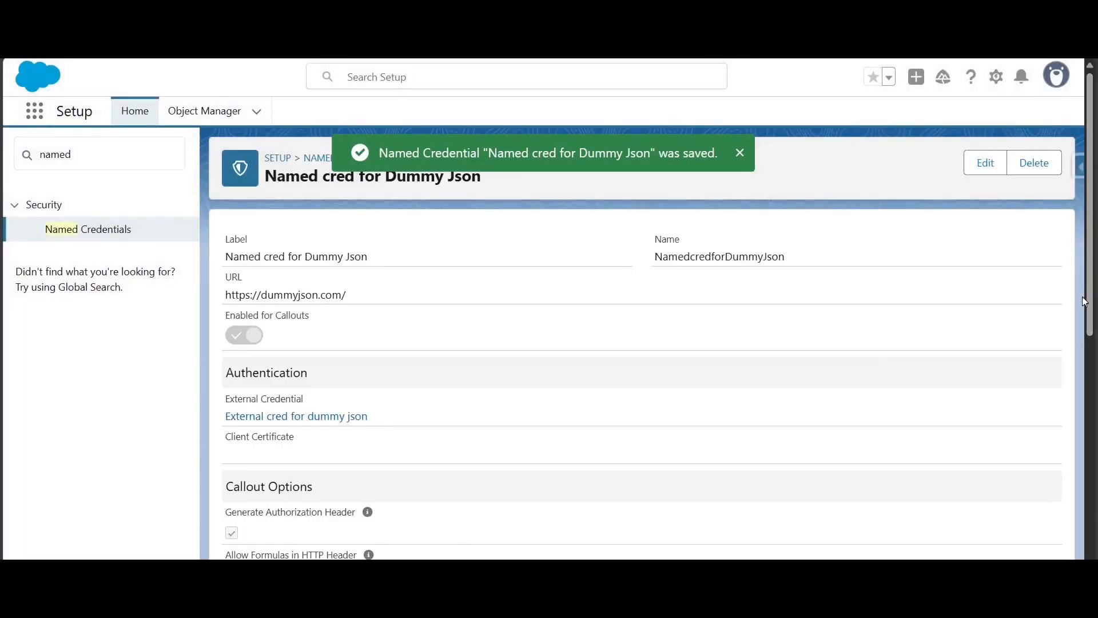
pyautogui.scroll(-6, 474, 460)
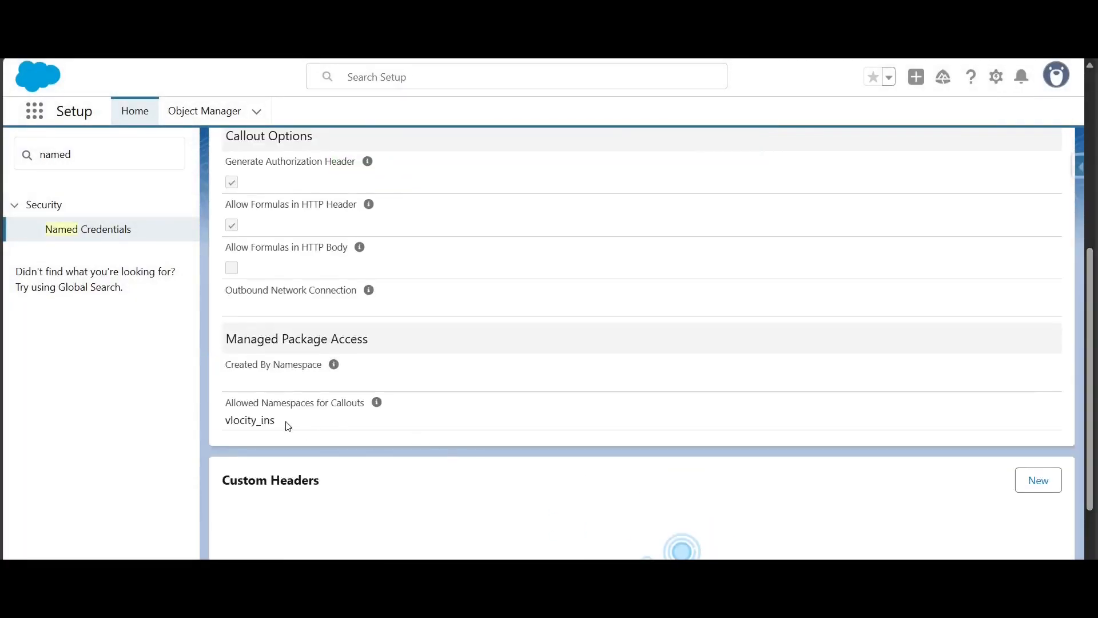
pyautogui.moveTo(239, 420); pyautogui.dragTo(224, 428)
pyautogui.click(263, 422)
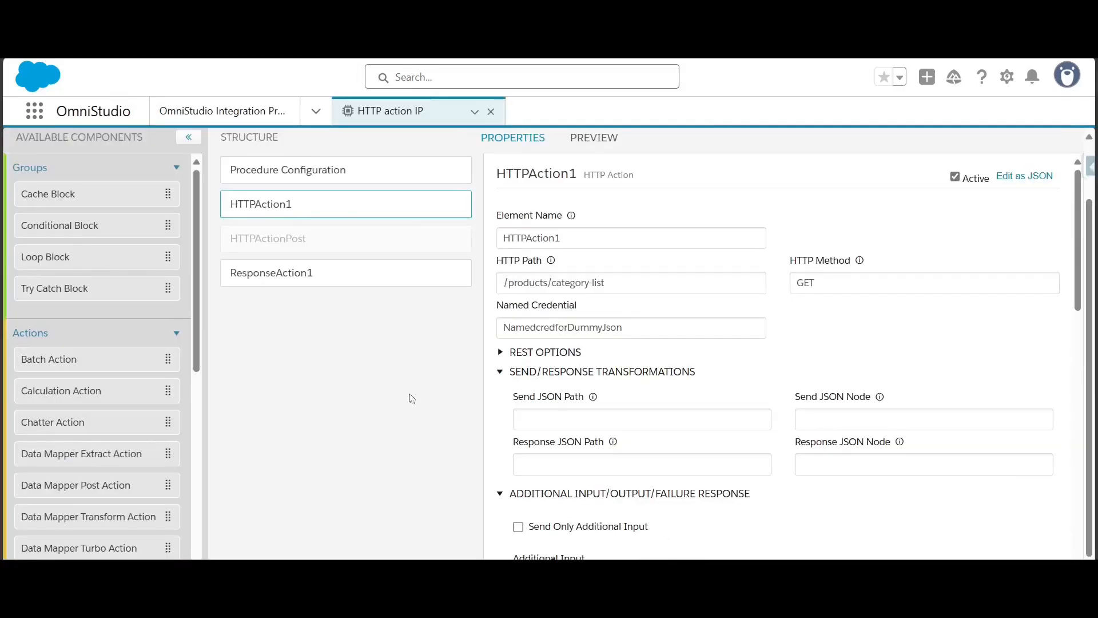
# - Execute the HTTP action IP procedure in preview, review its response, and recheck HTTPAction1's named credential
pyautogui.click(594, 137)
pyautogui.click(253, 542)
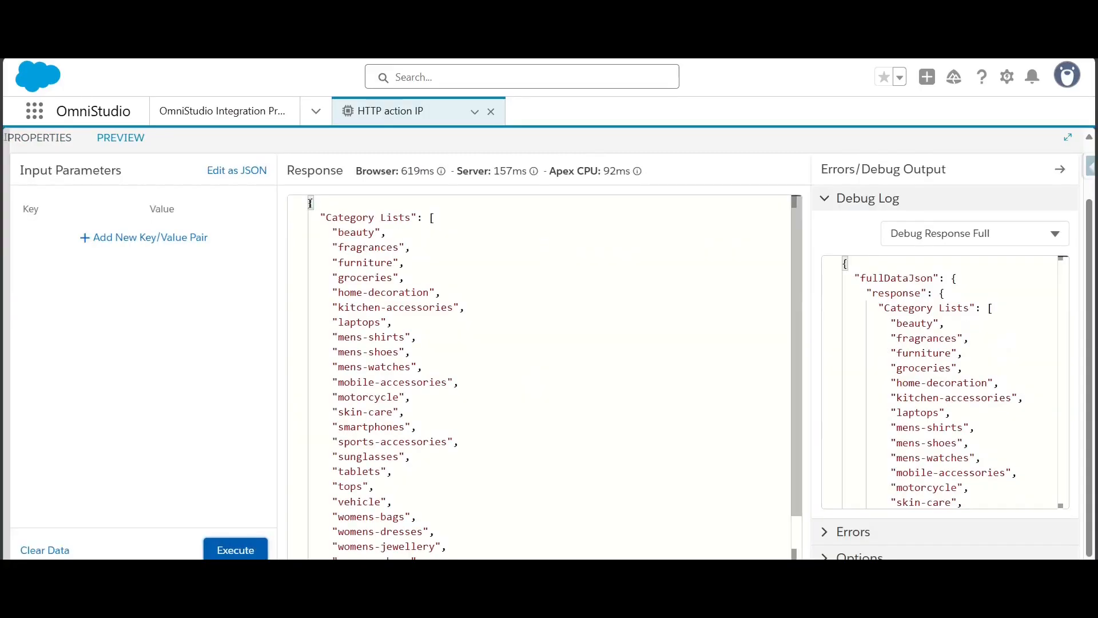
pyautogui.moveTo(794, 306)
pyautogui.mouseDown()
pyautogui.moveTo(796, 346)
pyautogui.moveTo(794, 300)
pyautogui.mouseUp()
pyautogui.scroll(-1, 794, 420)
pyautogui.click(63, 144)
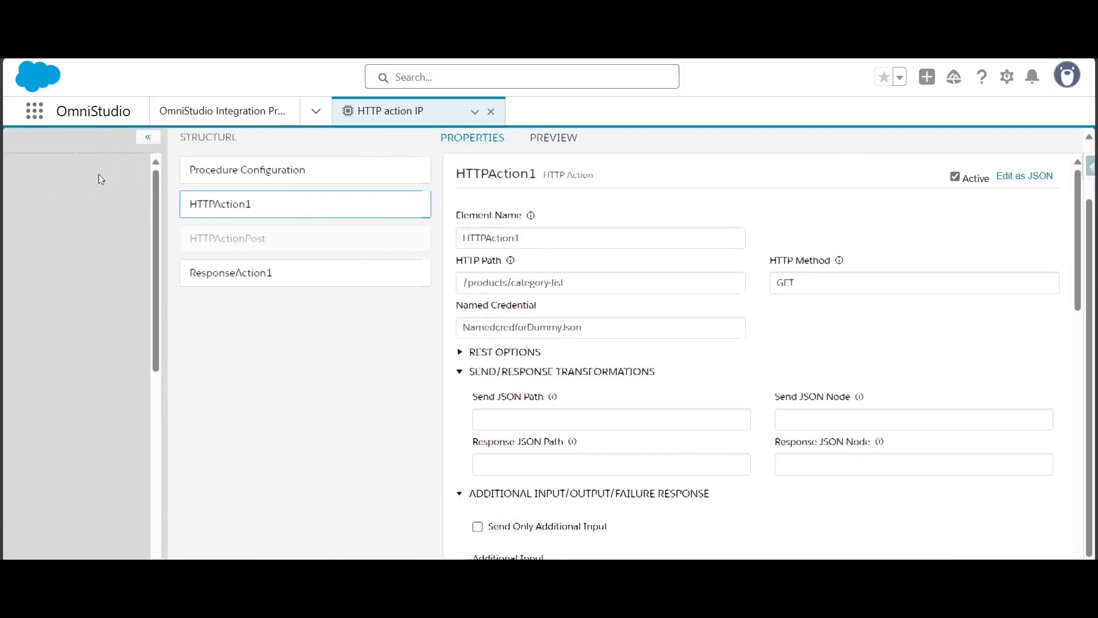
pyautogui.moveTo(623, 327); pyautogui.dragTo(489, 333)
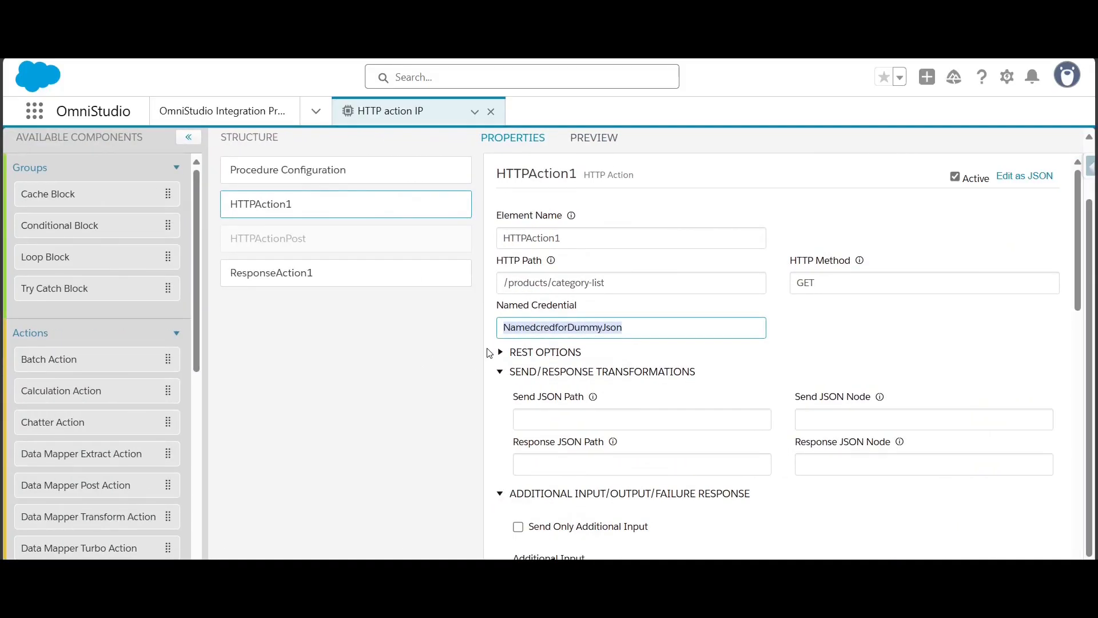
pyautogui.click(489, 353)
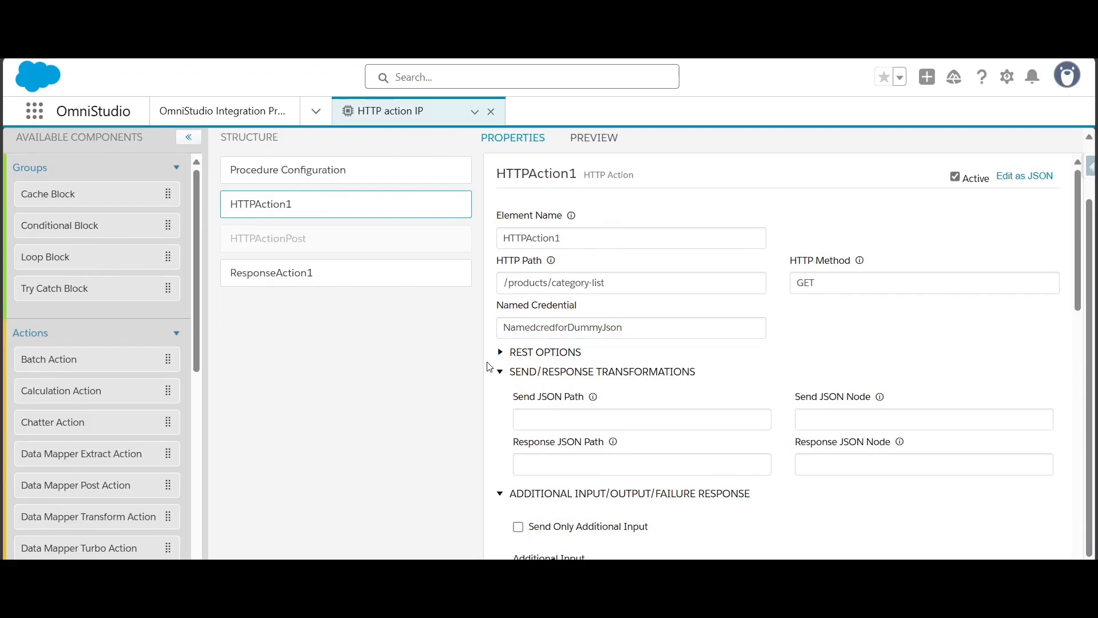